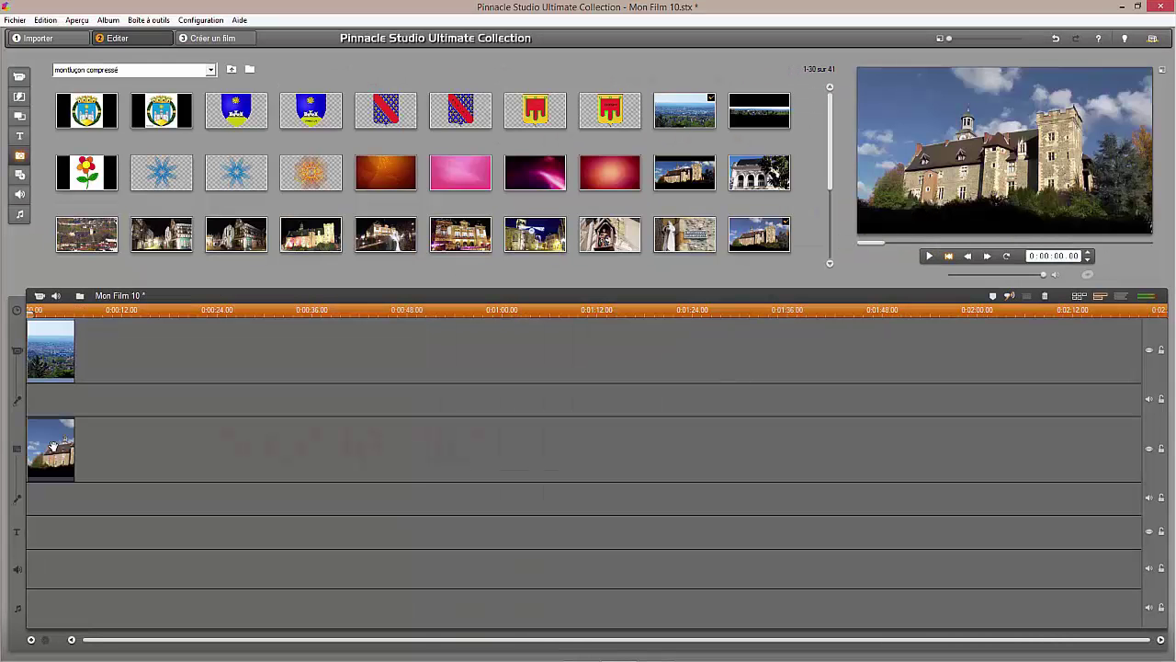
Overlay the daytime castle clip as a picture-in-picture in the frame's lower-right corner, shrink it slightly, and add slight video transparency
double_click(52, 447)
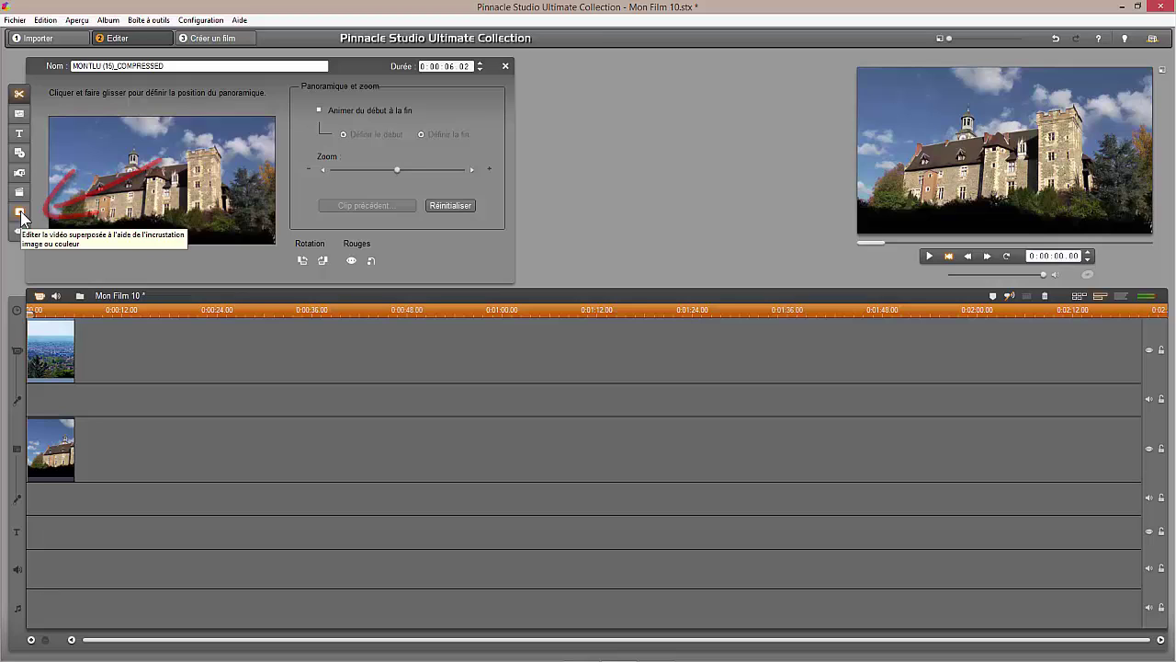
left_click(20, 214)
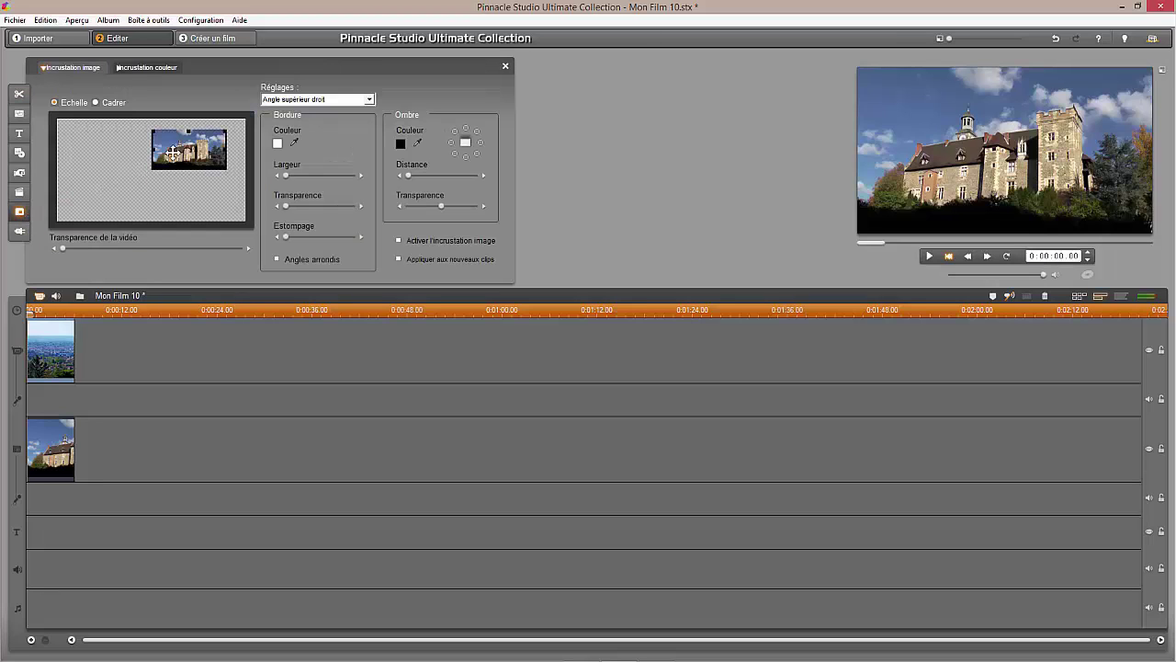
left_click_drag(182, 150, 190, 191)
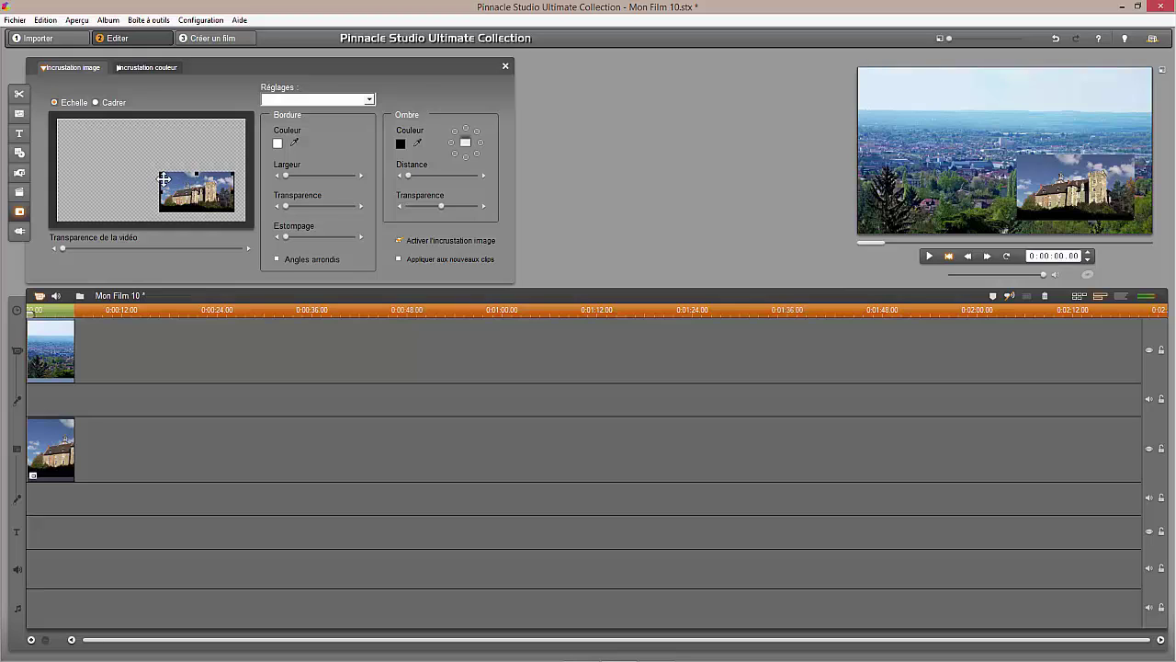
mouse_move(157, 172)
left_mouse_down()
mouse_move(180, 182)
mouse_move(162, 174)
left_mouse_up()
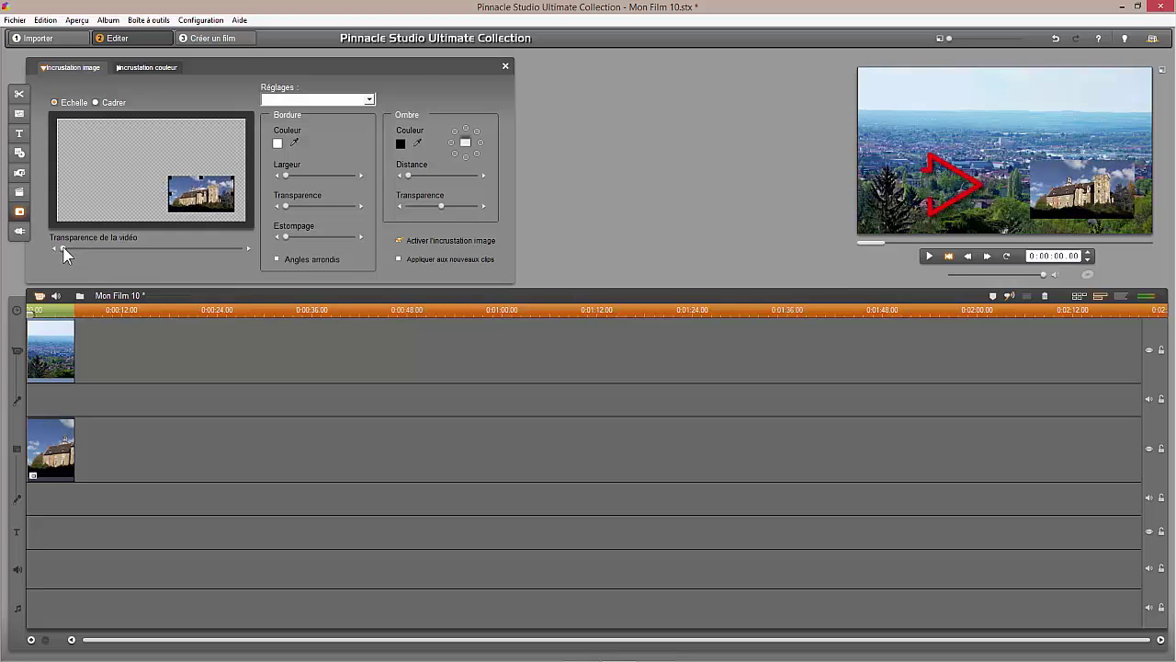
mouse_move(62, 248)
left_mouse_down()
mouse_move(160, 248)
mouse_move(73, 252)
left_mouse_up()
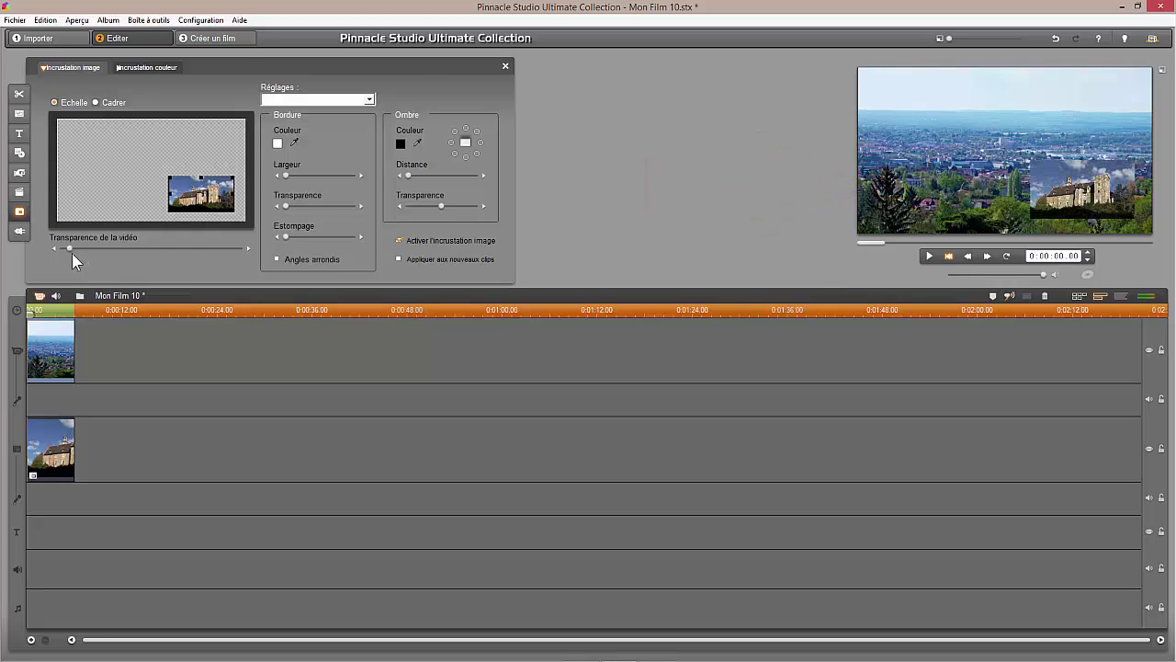
Give the daytime castle overlay a thin red border with rounded corners and close its settings
left_click(276, 142)
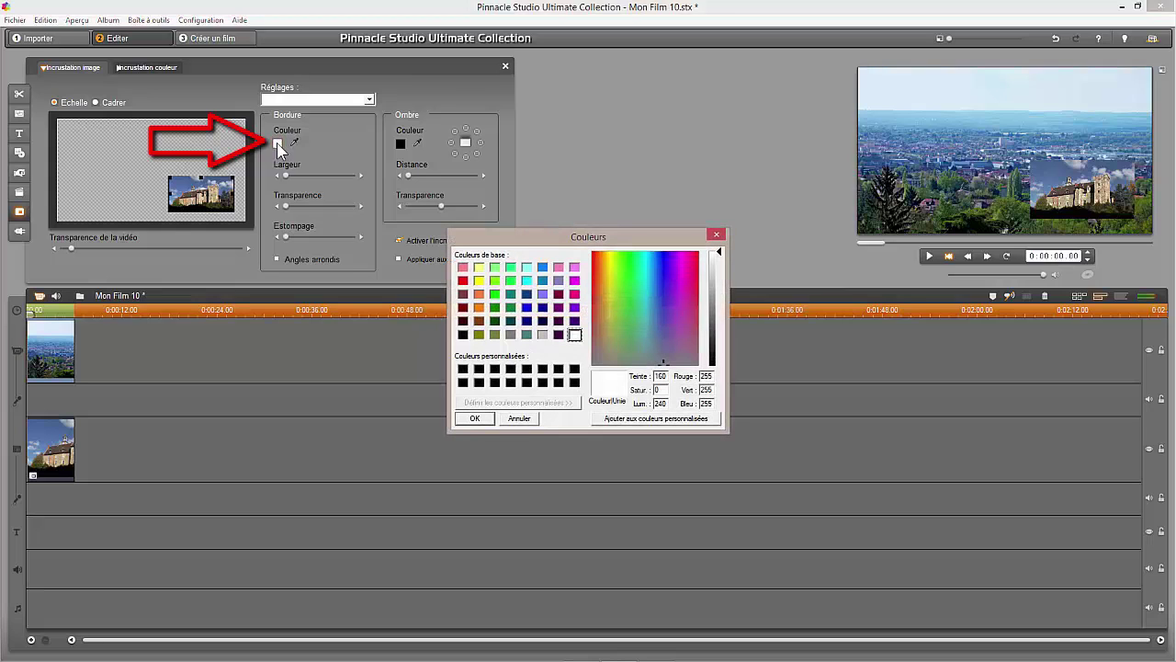
left_click(462, 280)
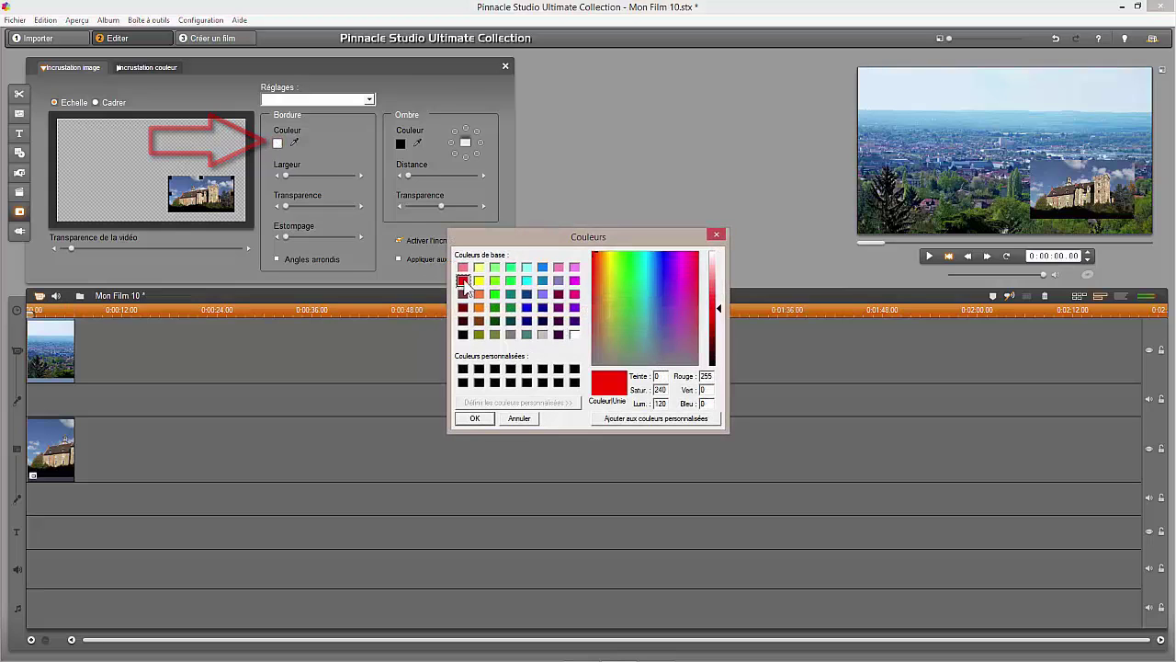
left_click(476, 419)
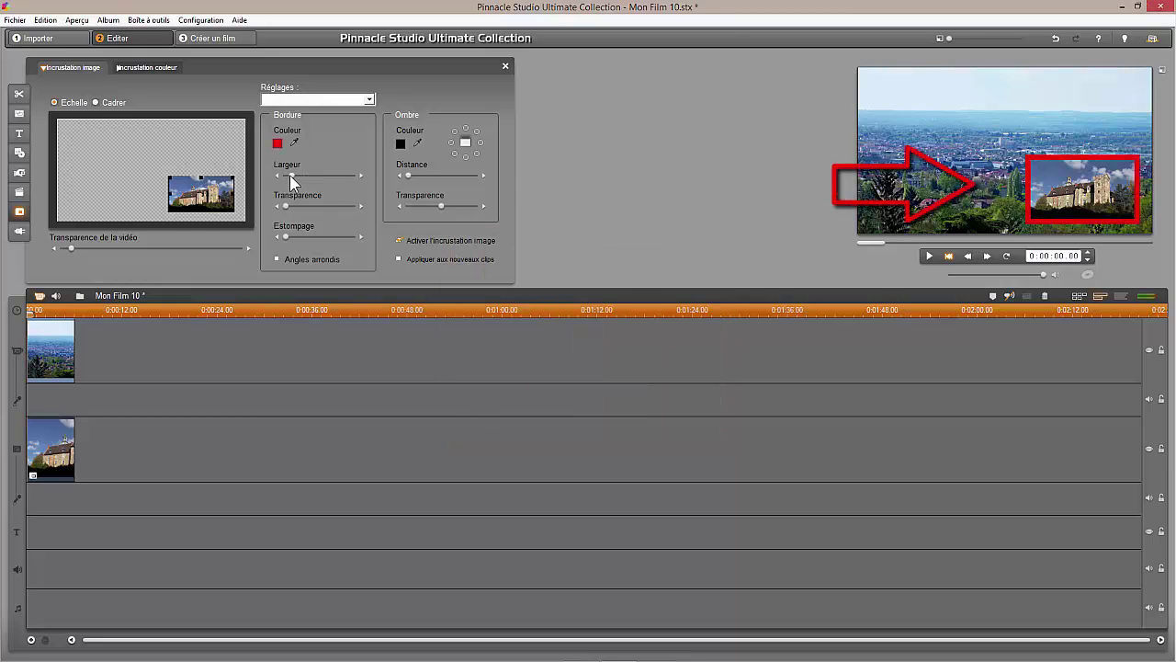
mouse_move(289, 174)
left_mouse_down()
mouse_move(312, 175)
mouse_move(287, 183)
left_mouse_up()
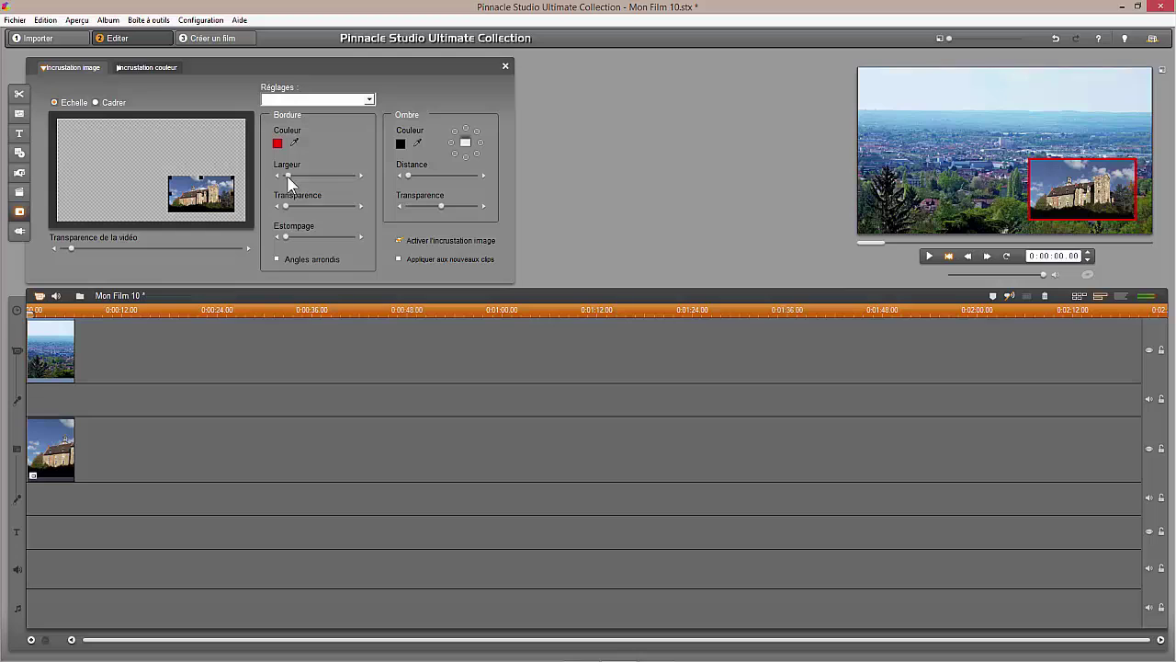
left_click(279, 261)
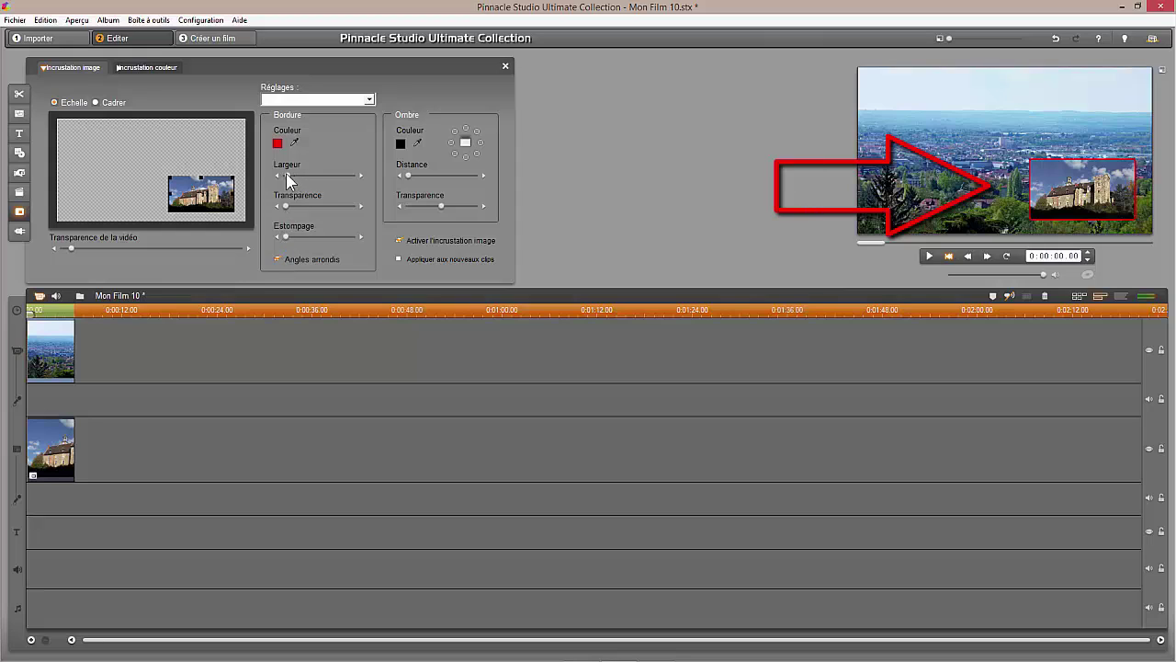
left_click_drag(286, 173, 287, 176)
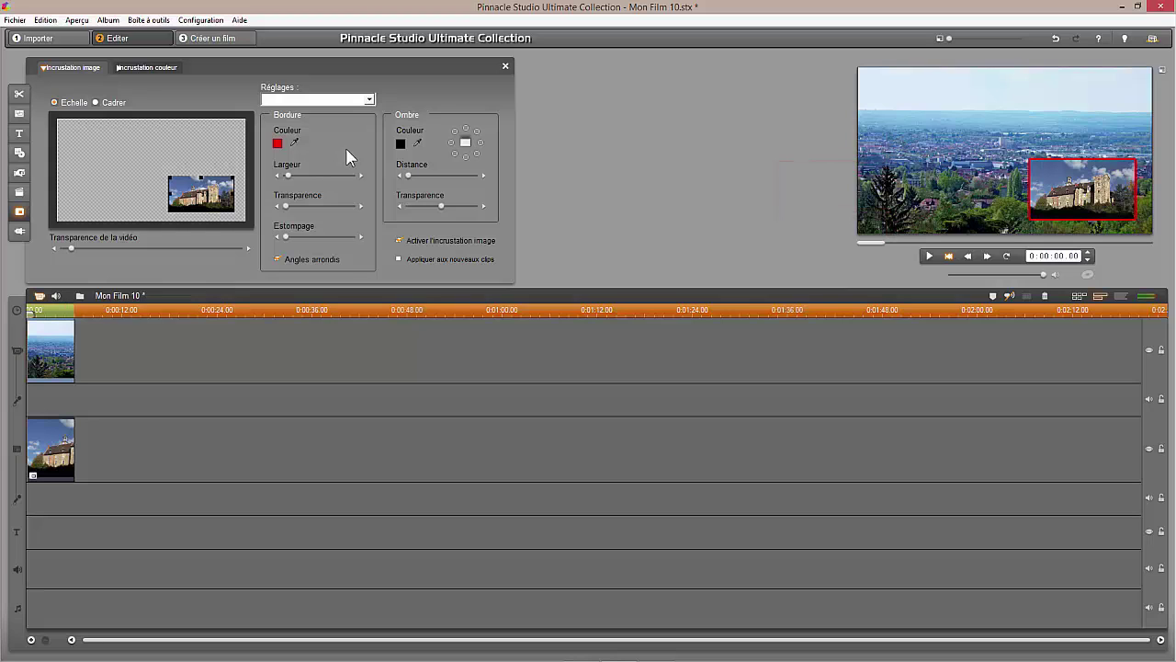
left_click(505, 65)
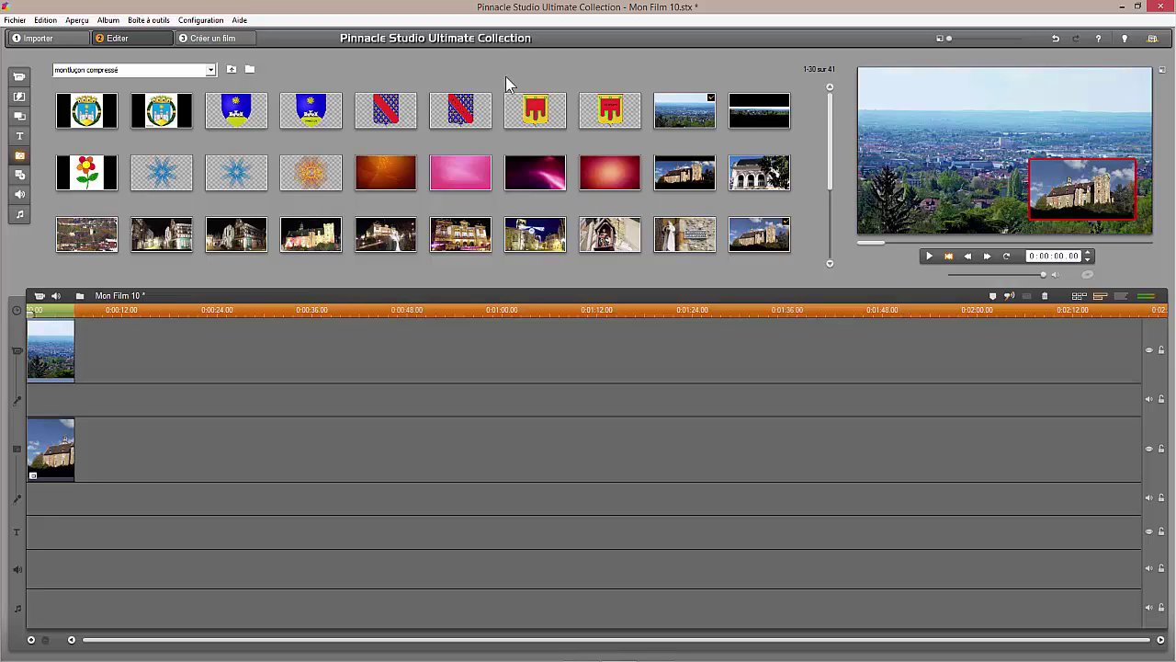
Add the illuminated night castle photo to the start of the title track and overlay it in the frame's upper-right corner
mouse_move(312, 240)
left_mouse_down()
mouse_move(295, 313)
mouse_move(65, 533)
mouse_move(35, 542)
left_mouse_up()
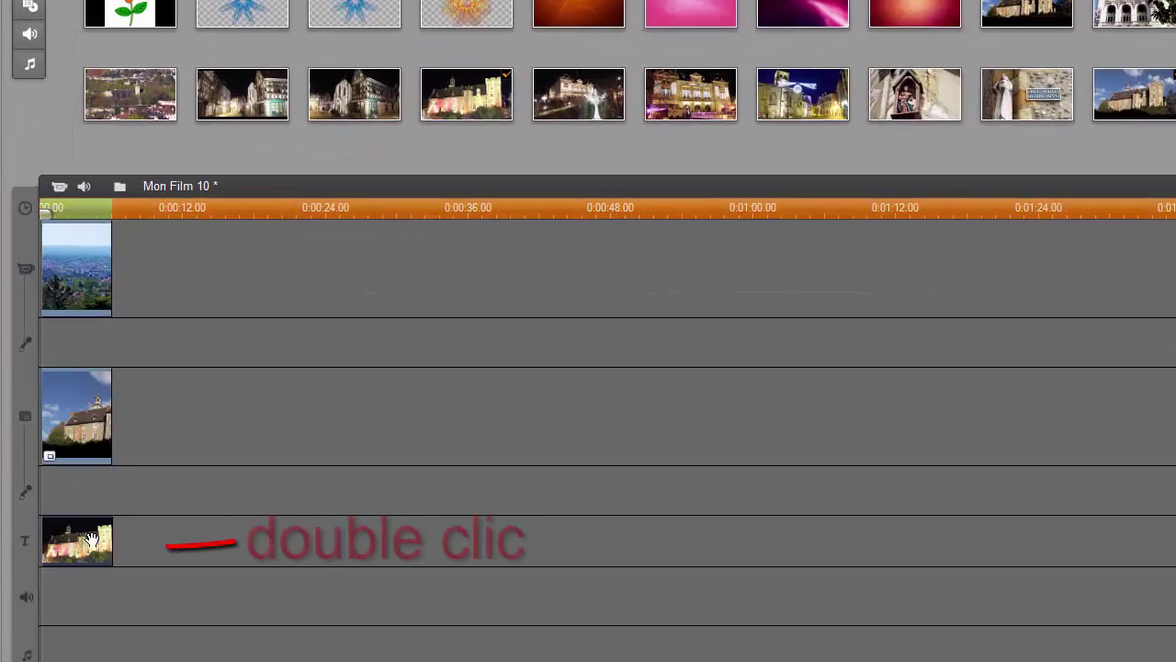
double_click(95, 546)
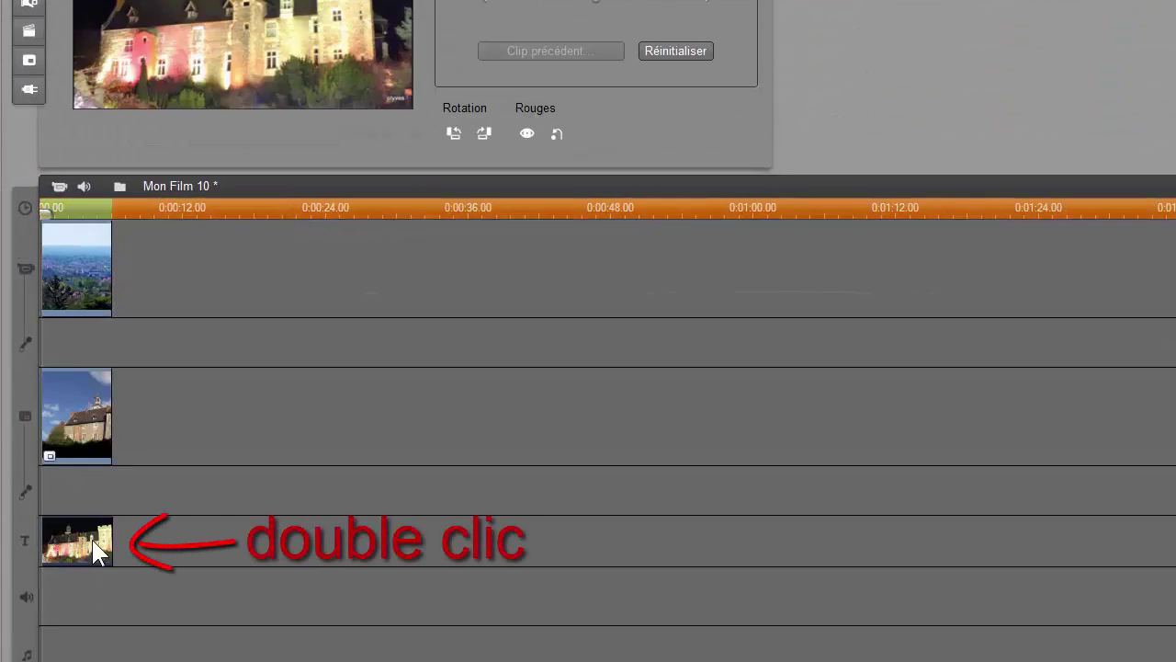
left_click(29, 64)
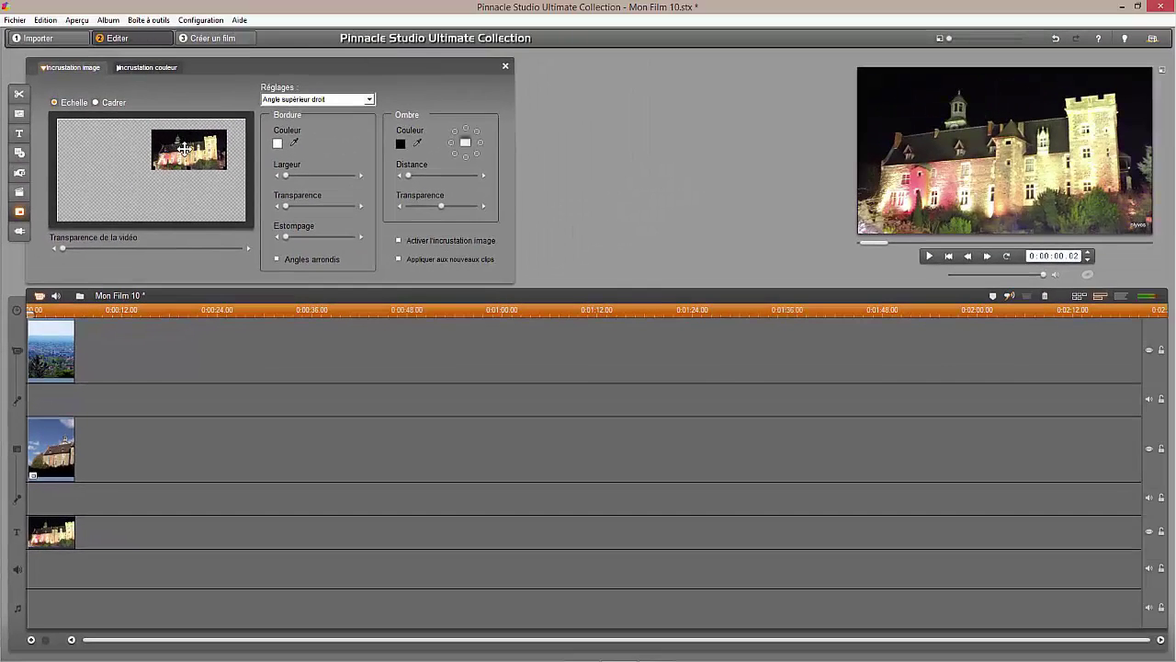
mouse_move(190, 135)
left_mouse_down()
mouse_move(200, 134)
mouse_move(194, 147)
left_mouse_up()
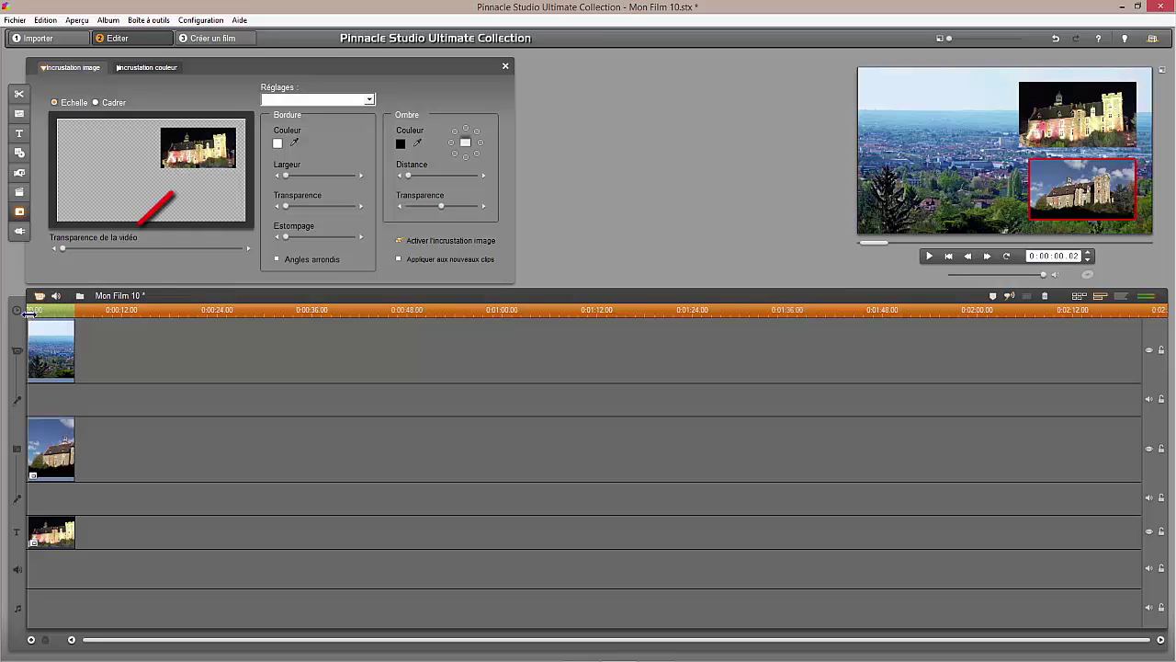
With the playhead at 0:00:02.20, shrink the night castle overlay slightly and increase its video transparency a little
left_click_drag(29, 314, 31, 314)
left_click_drag(31, 314, 42, 314)
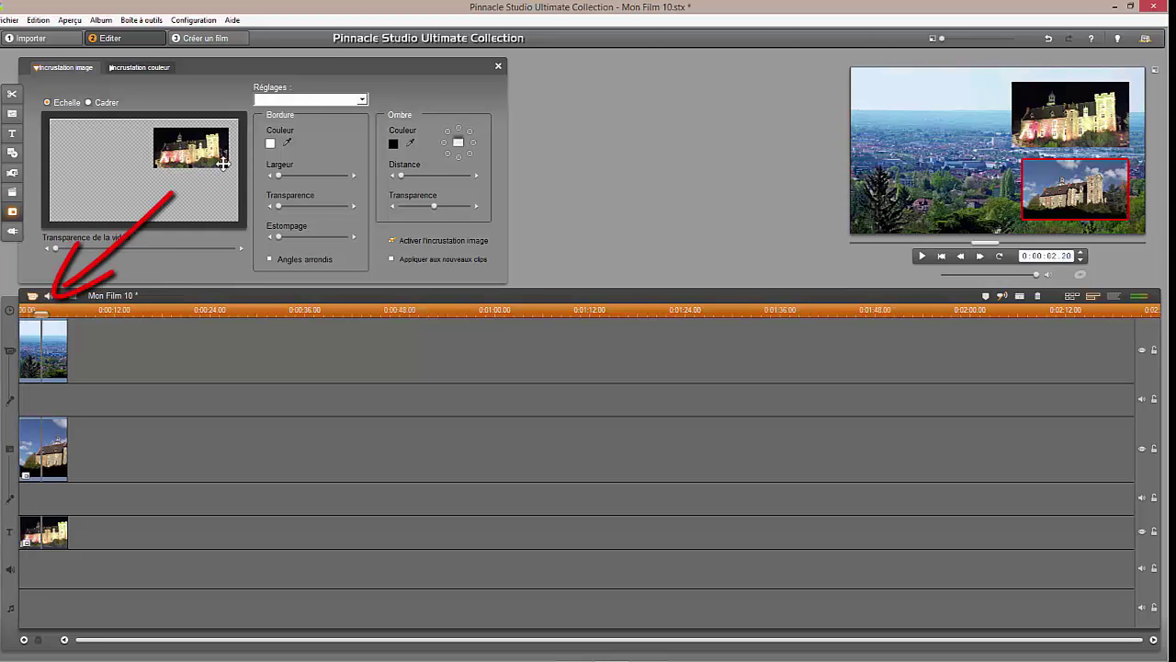
left_click_drag(226, 167, 187, 150)
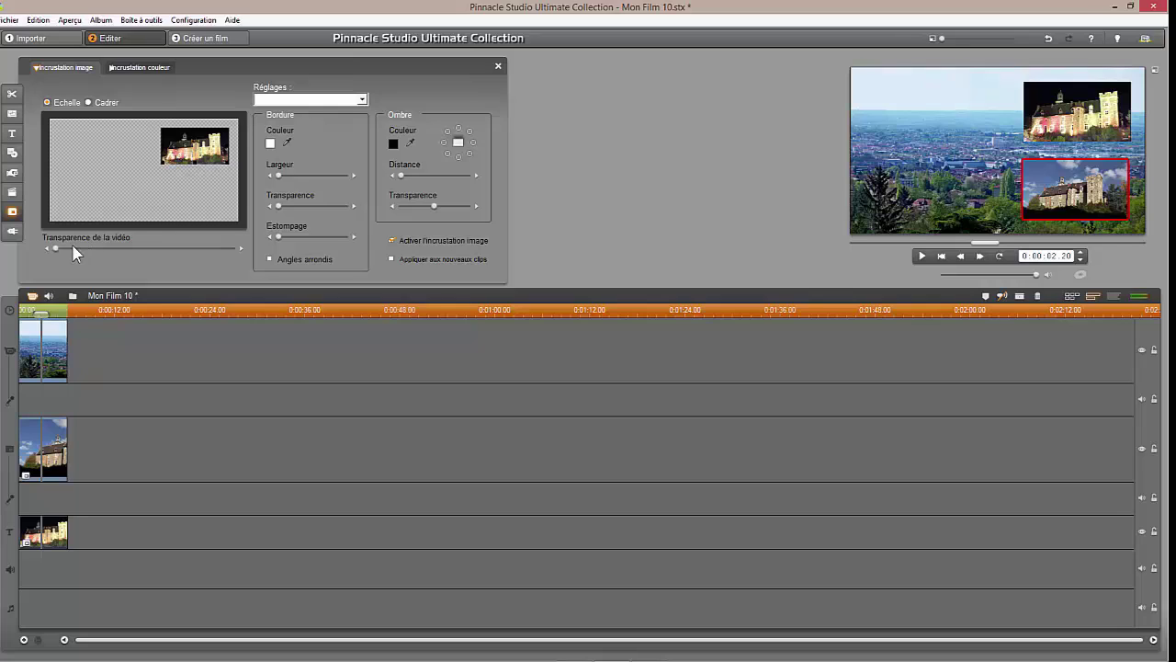
left_click_drag(56, 249, 78, 246)
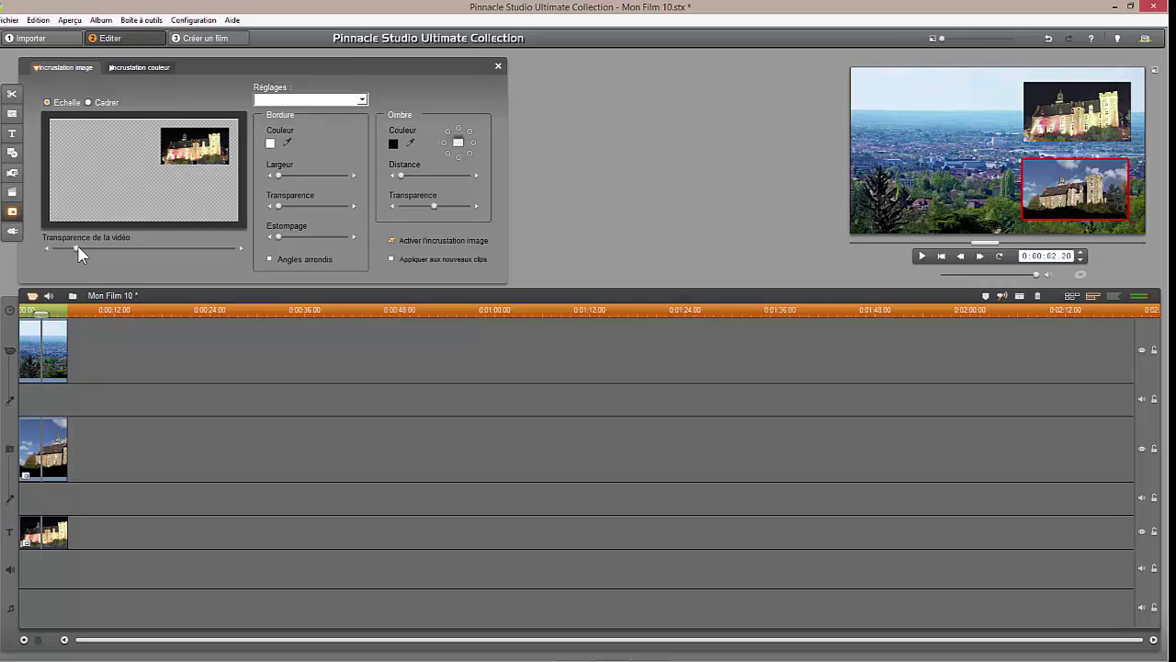
Give the night castle overlay a thin yellow border with rounded corners and close its settings
left_click(271, 145)
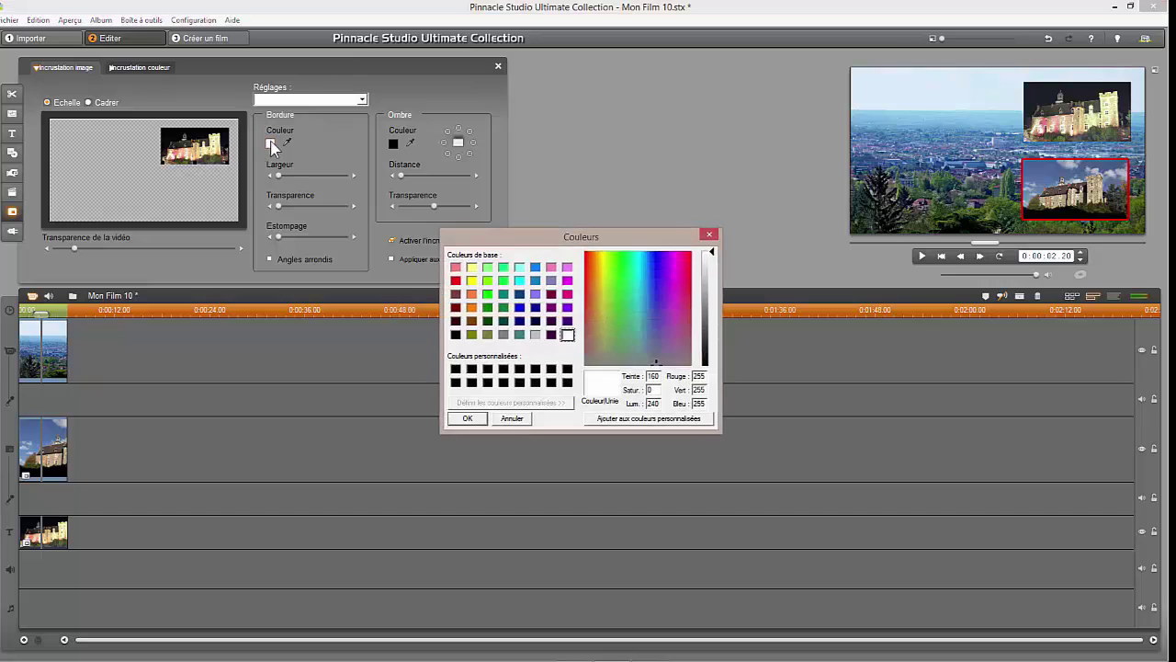
left_click(472, 281)
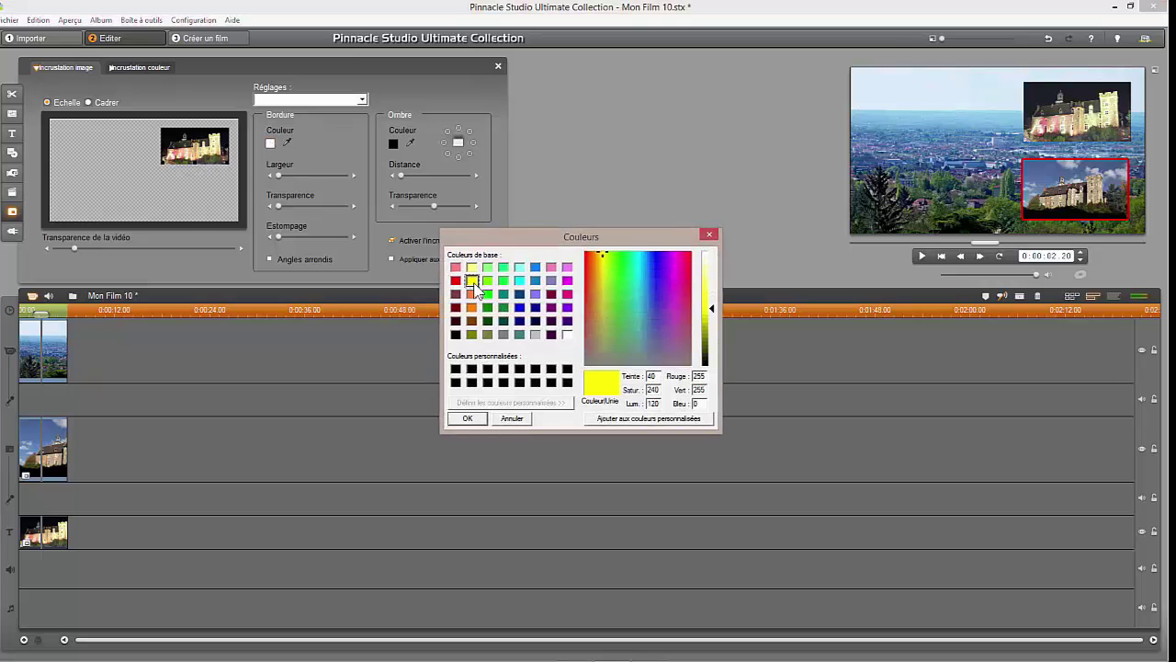
left_click(470, 418)
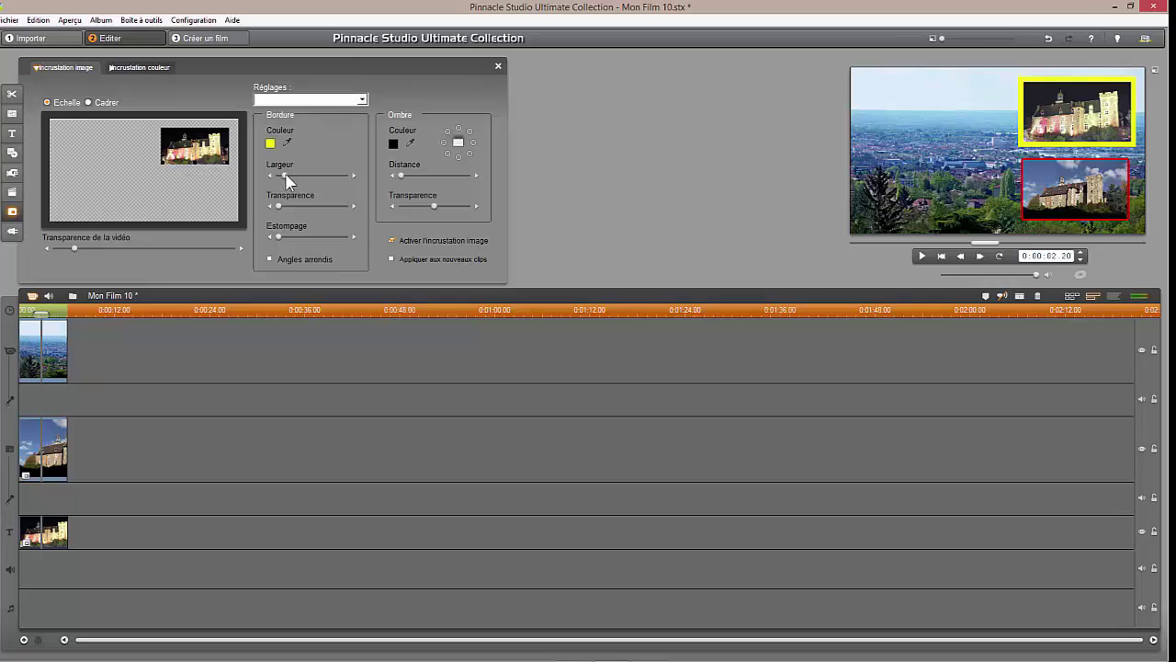
left_click_drag(286, 174, 283, 176)
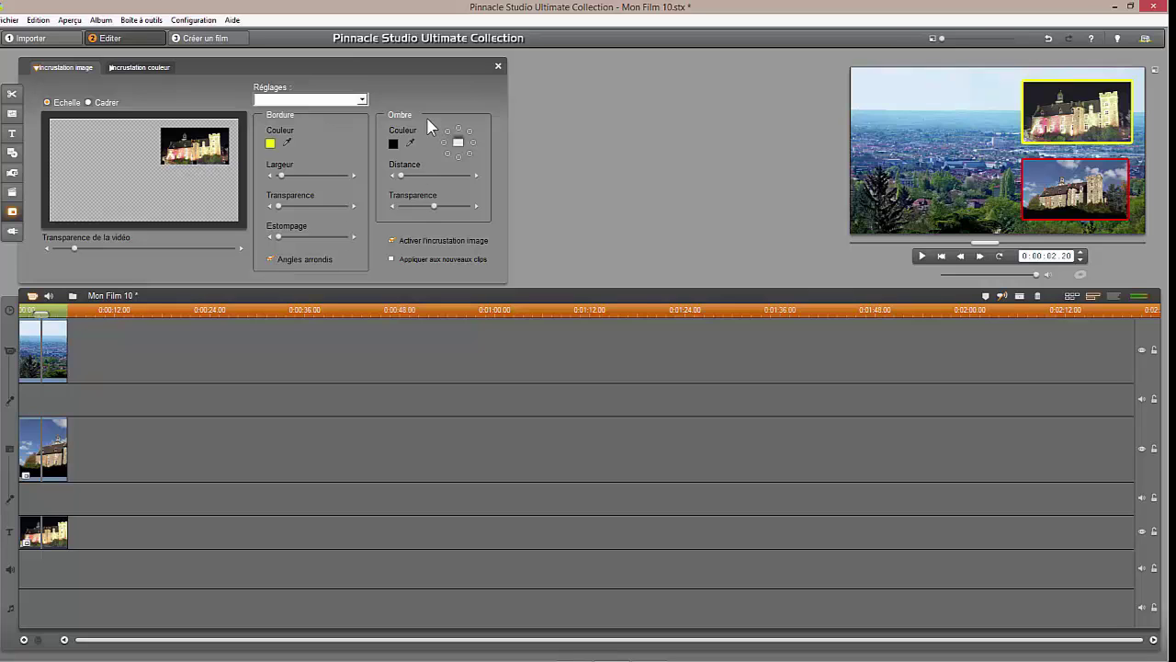
left_click(497, 66)
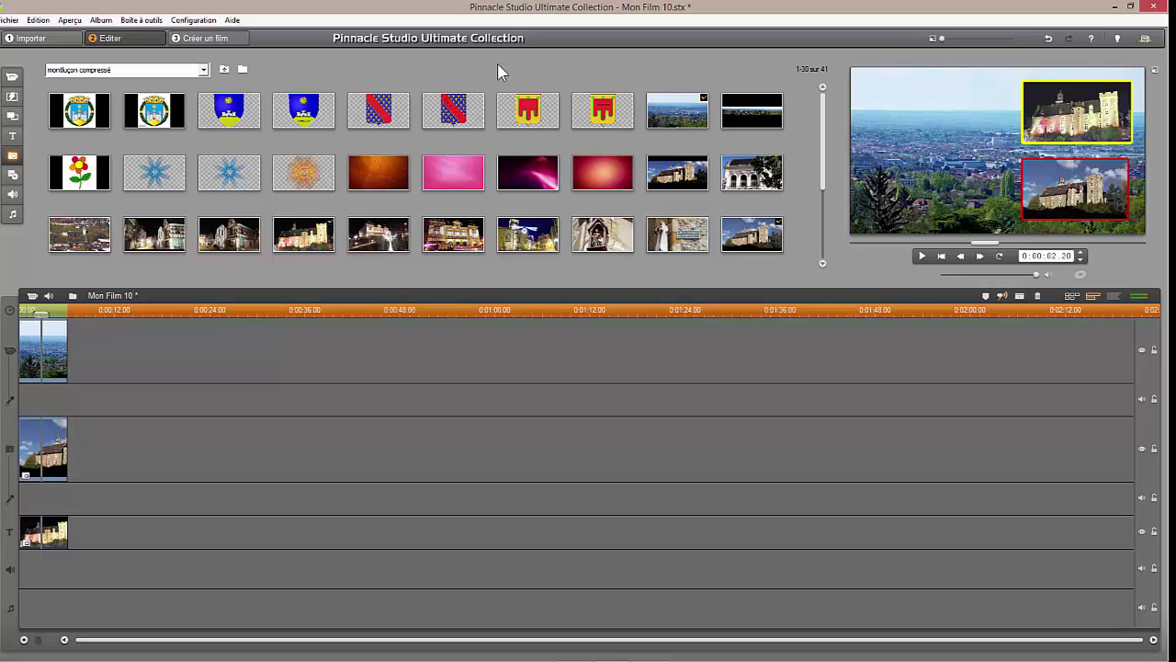
Capture the composited frame at 0:00:02.20 as a still image and add it to the film
left_click(143, 20)
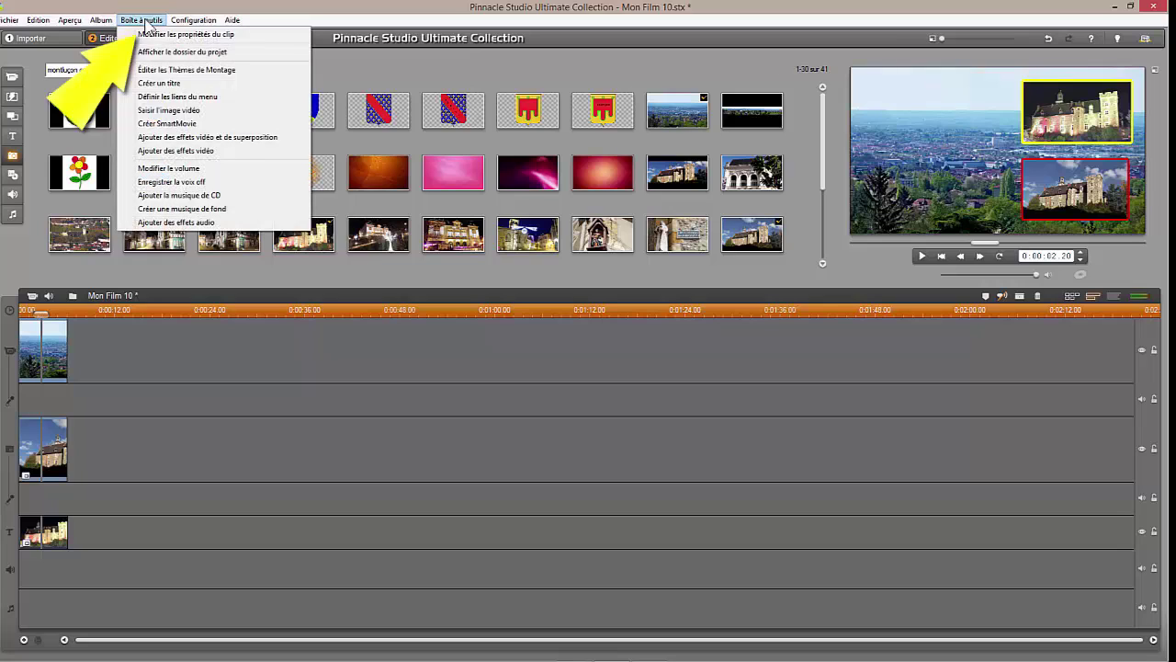
left_click(161, 119)
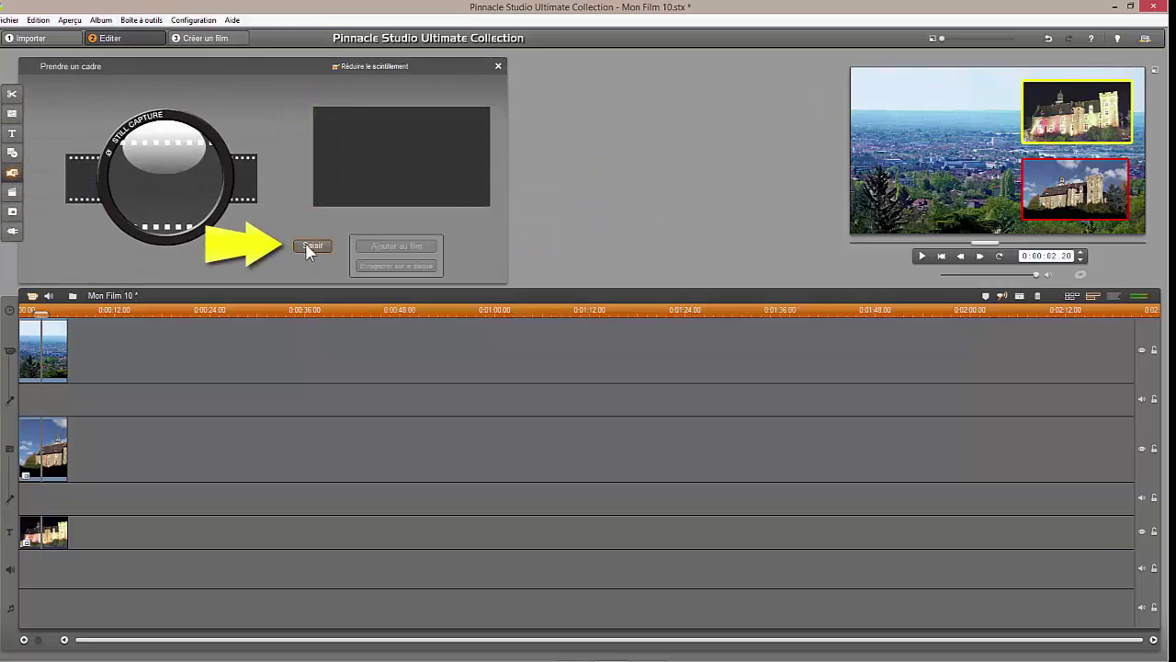
left_click(311, 248)
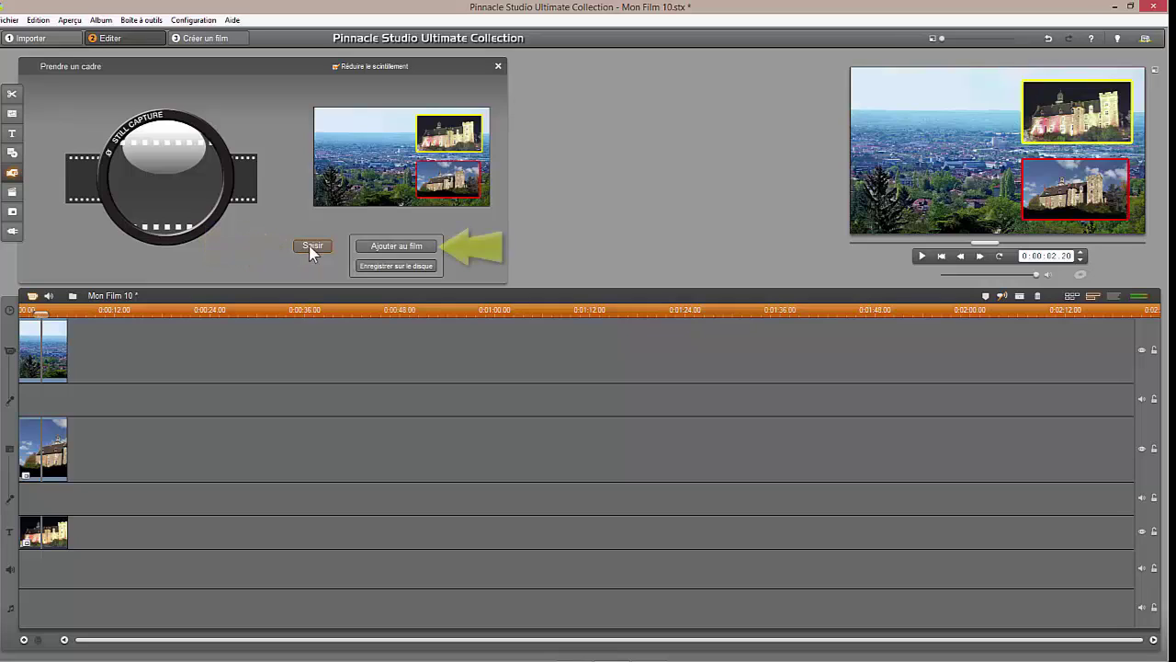
left_click(386, 247)
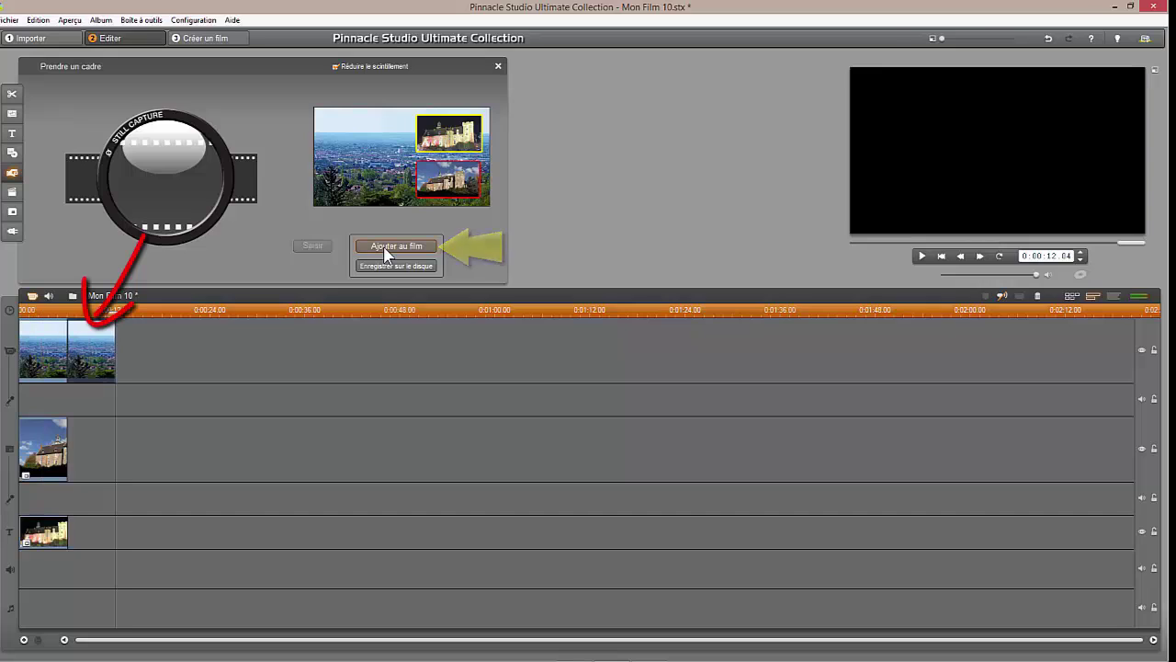
left_click(498, 65)
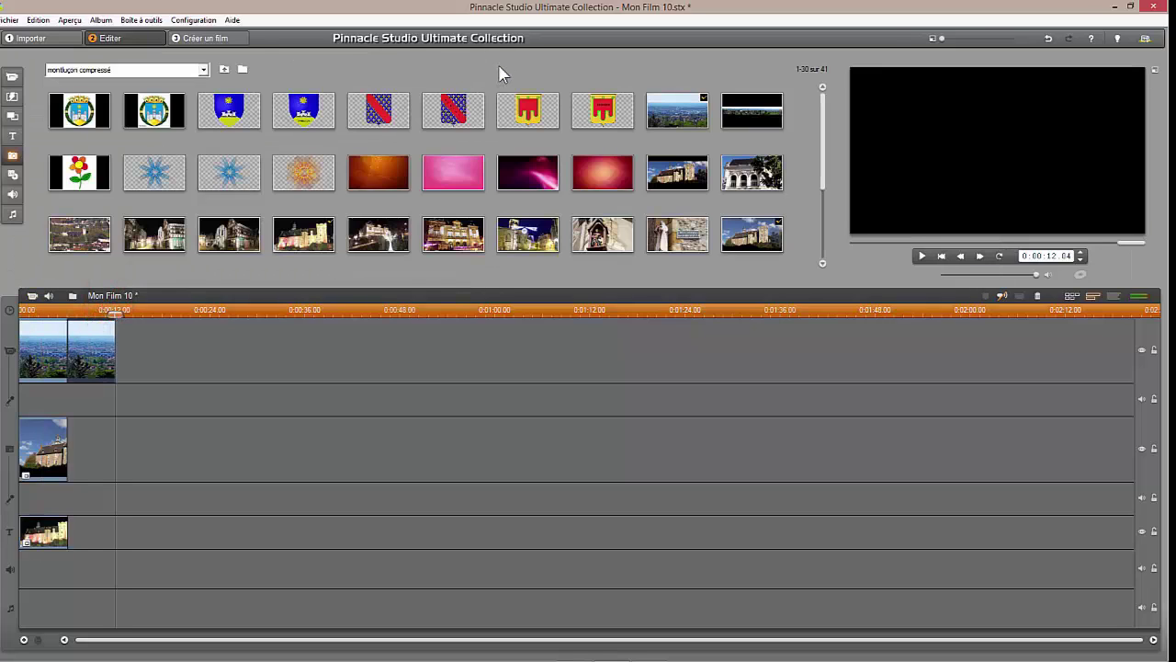
Add the half-timbered house photo to the overlay track after the daytime castle and overlay it in the frame's lower-left corner
left_click(822, 265)
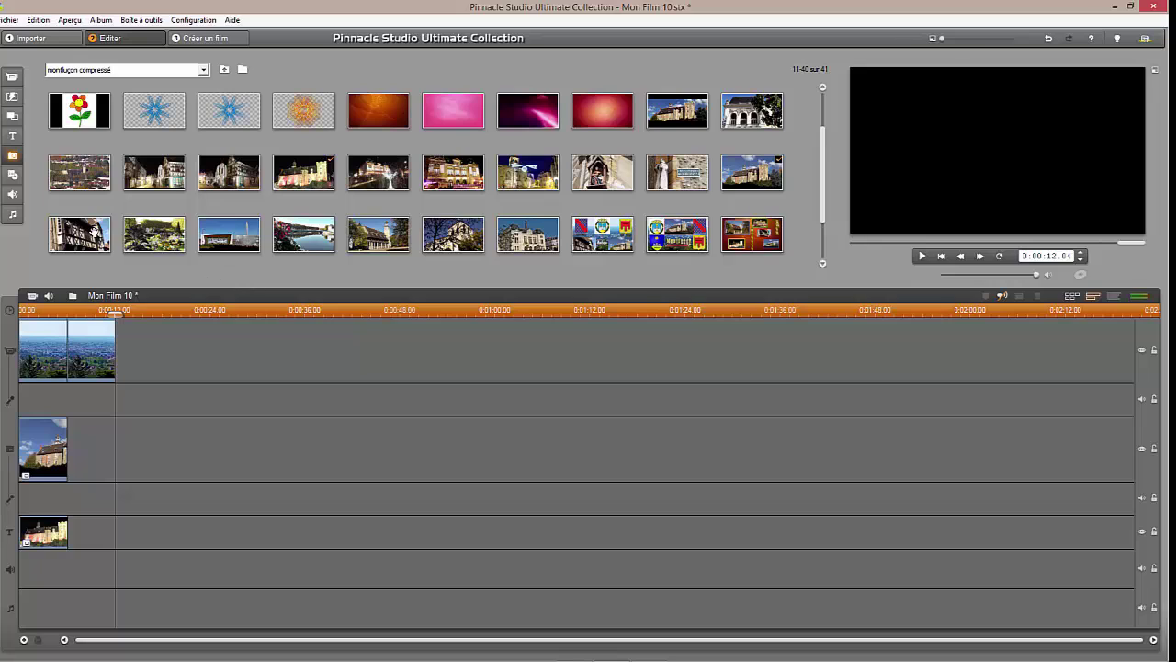
left_click_drag(89, 230, 74, 453)
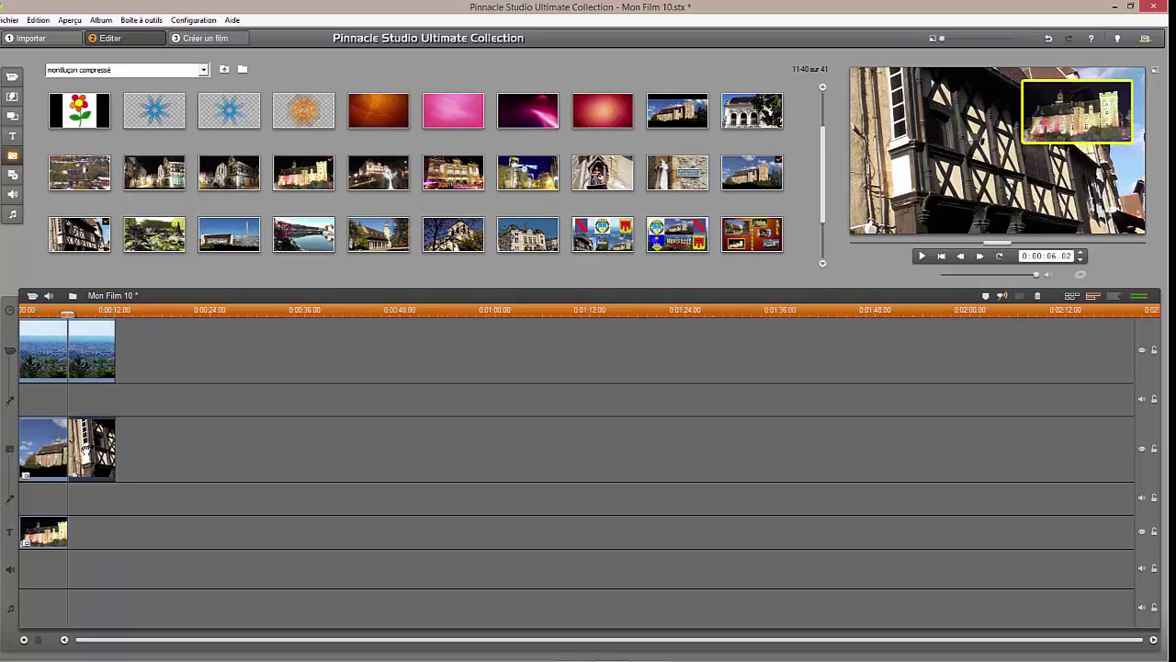
double_click(84, 449)
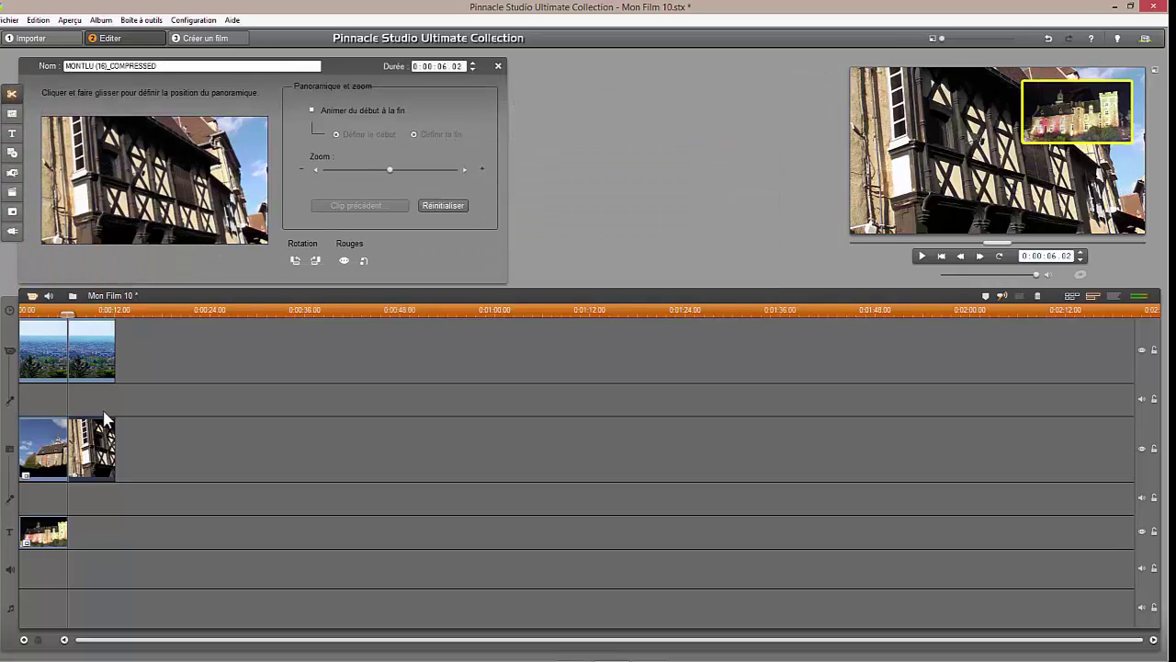
left_click_drag(69, 314, 86, 313)
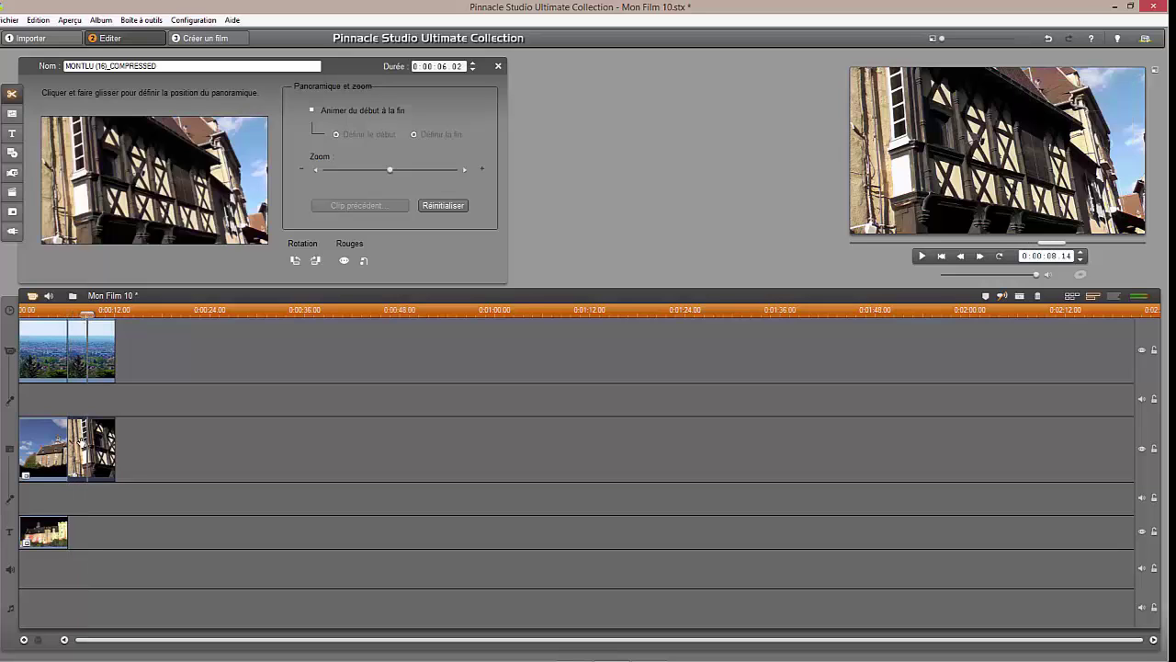
left_click(12, 213)
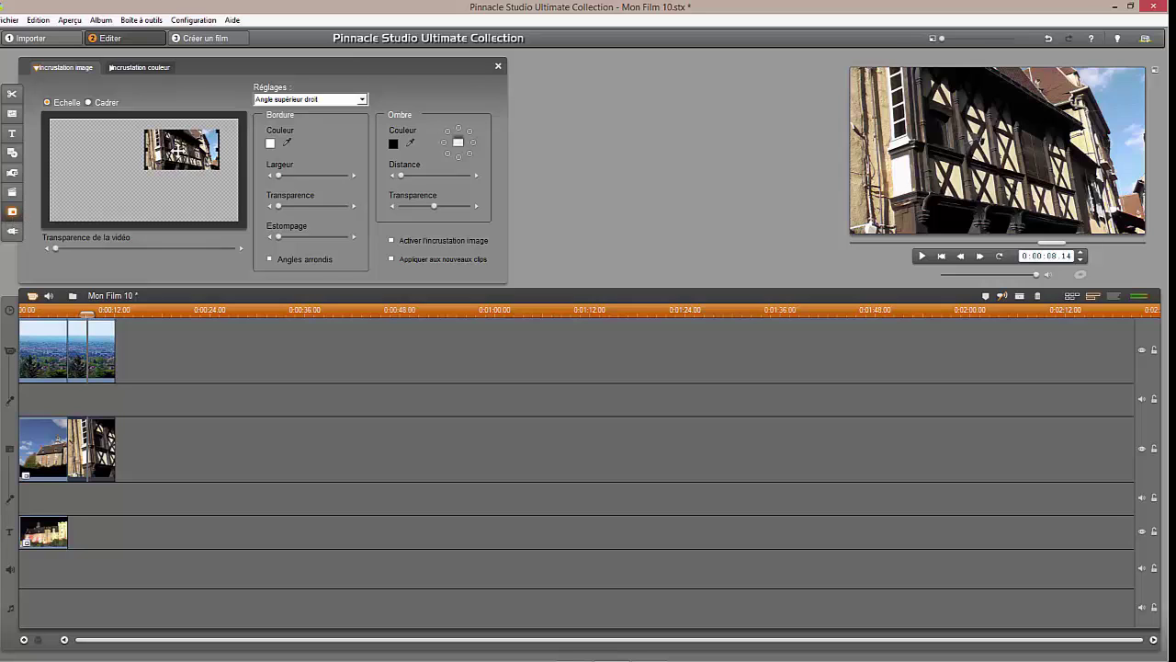
left_click_drag(178, 147, 96, 195)
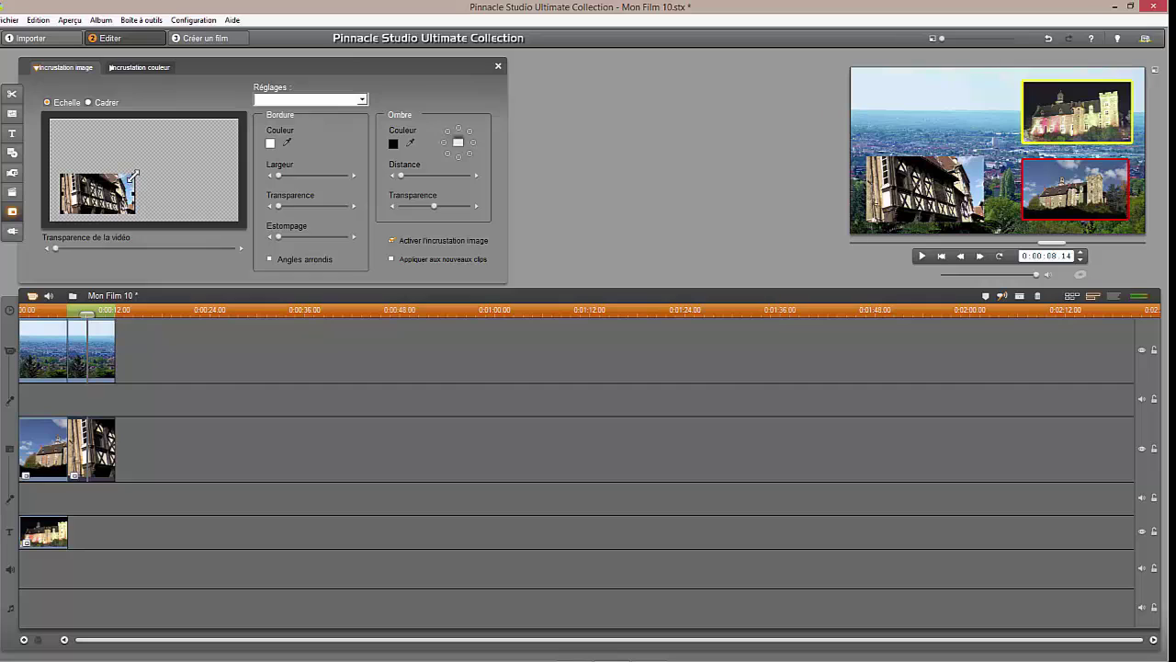
Shrink the half-timbered house overlay and give it a thin light violet border with rounded corners, then close its settings
left_click_drag(132, 176, 78, 199)
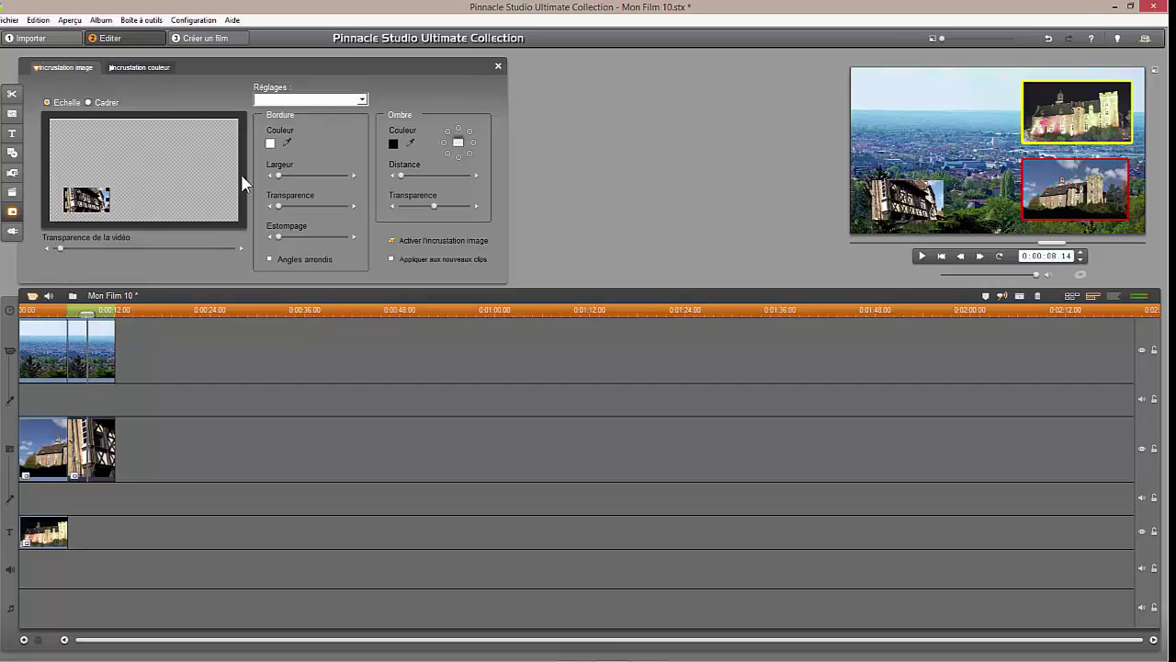
left_click(270, 143)
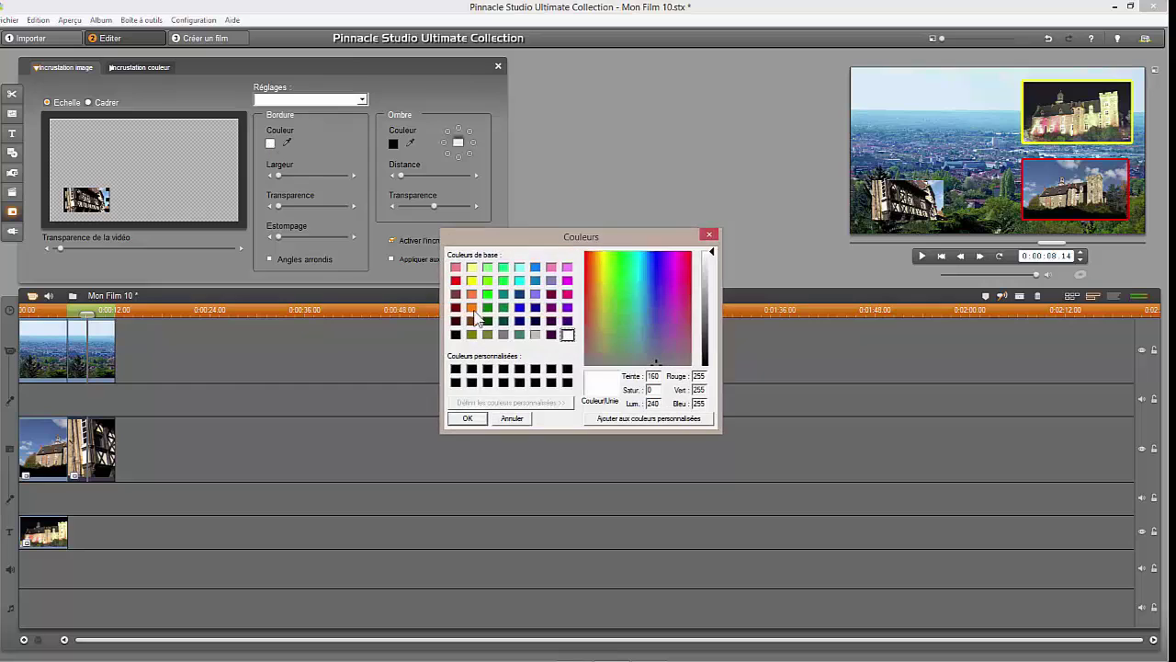
left_click(536, 294)
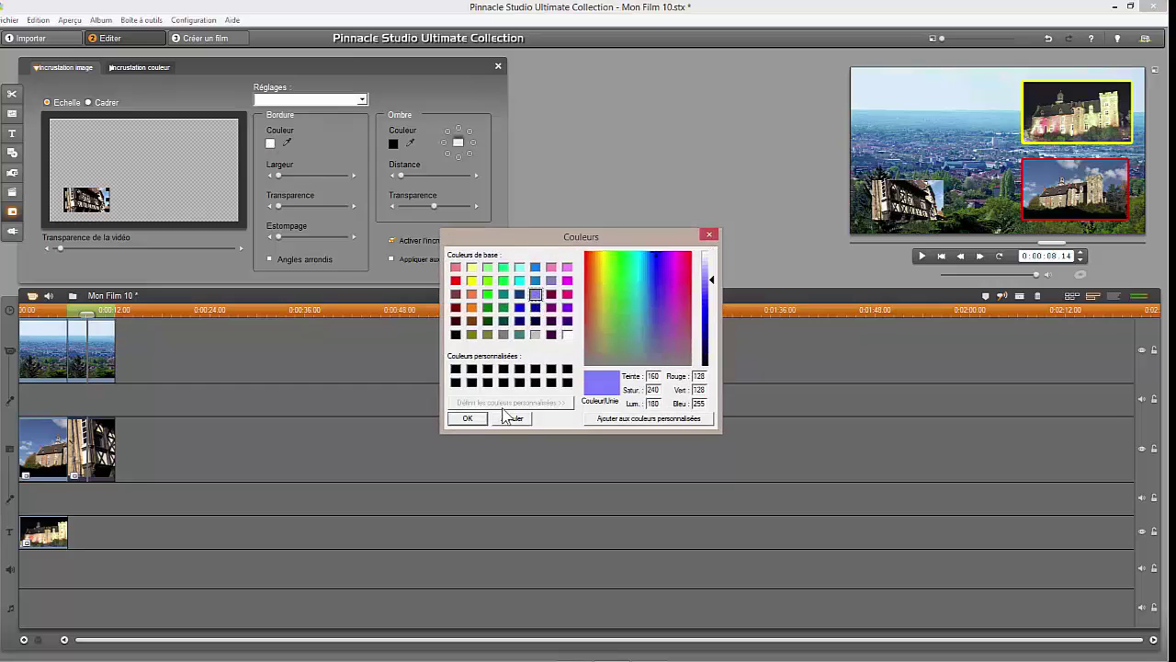
left_click(469, 418)
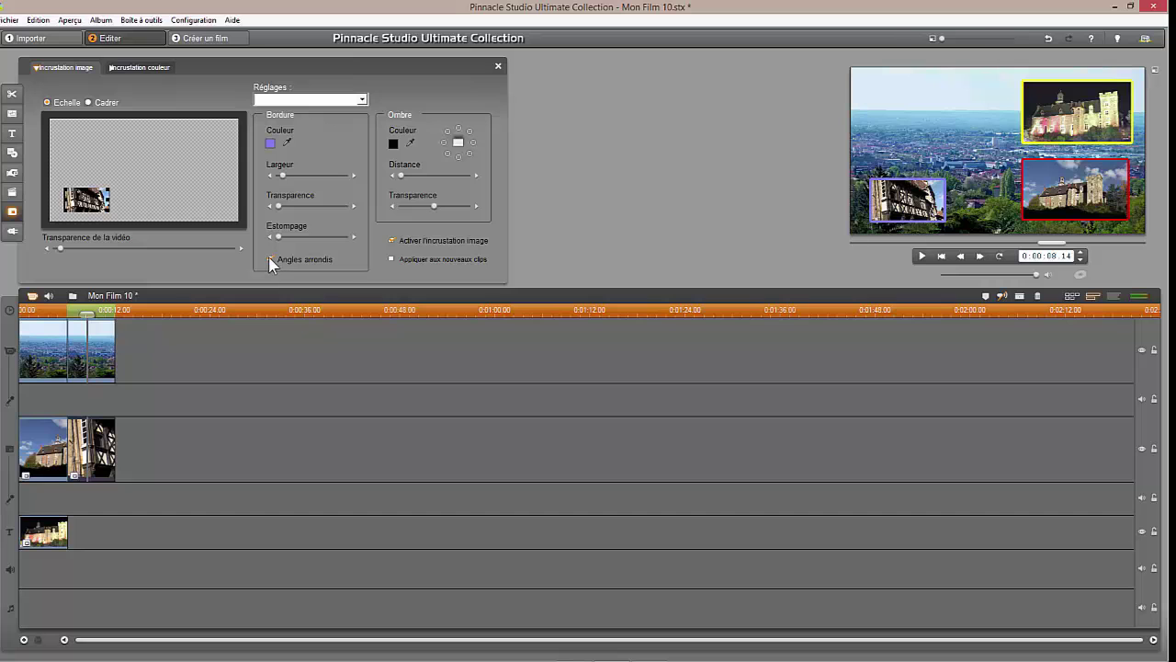
left_click(497, 66)
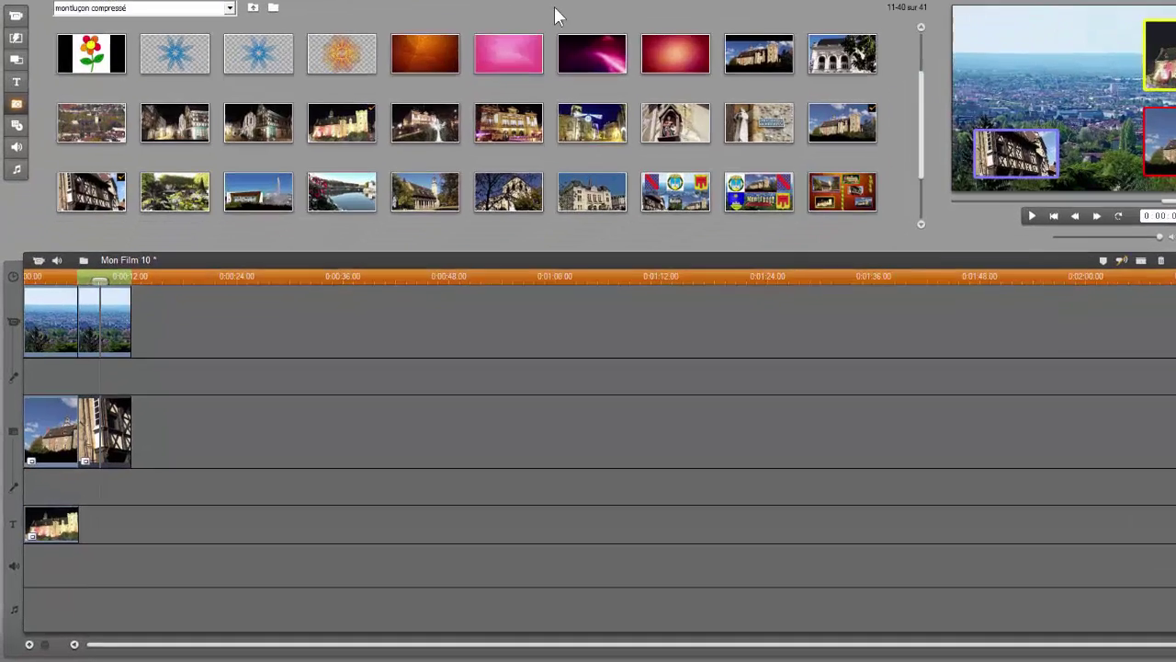
Add the flowered river photo to the title track after the night castle and overlay it, reduced in size, above the half-timbered house
mouse_move(342, 191)
left_mouse_down()
mouse_move(316, 361)
mouse_move(101, 534)
mouse_move(72, 537)
mouse_move(120, 511)
left_mouse_up()
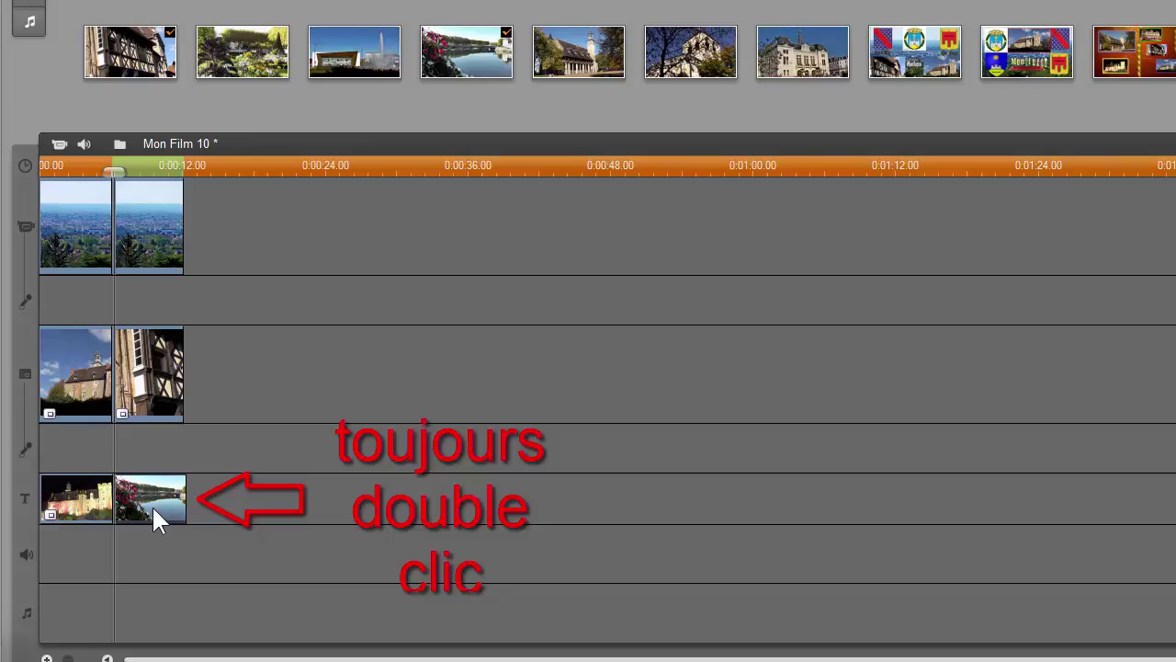
double_click(152, 504)
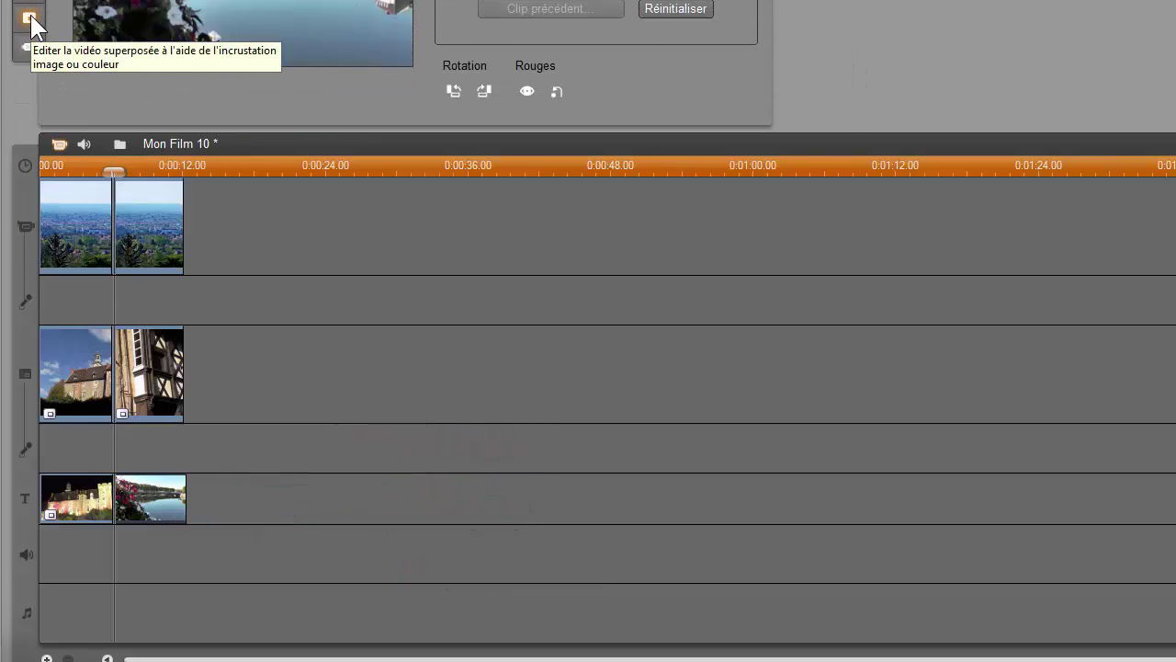
left_click(31, 26)
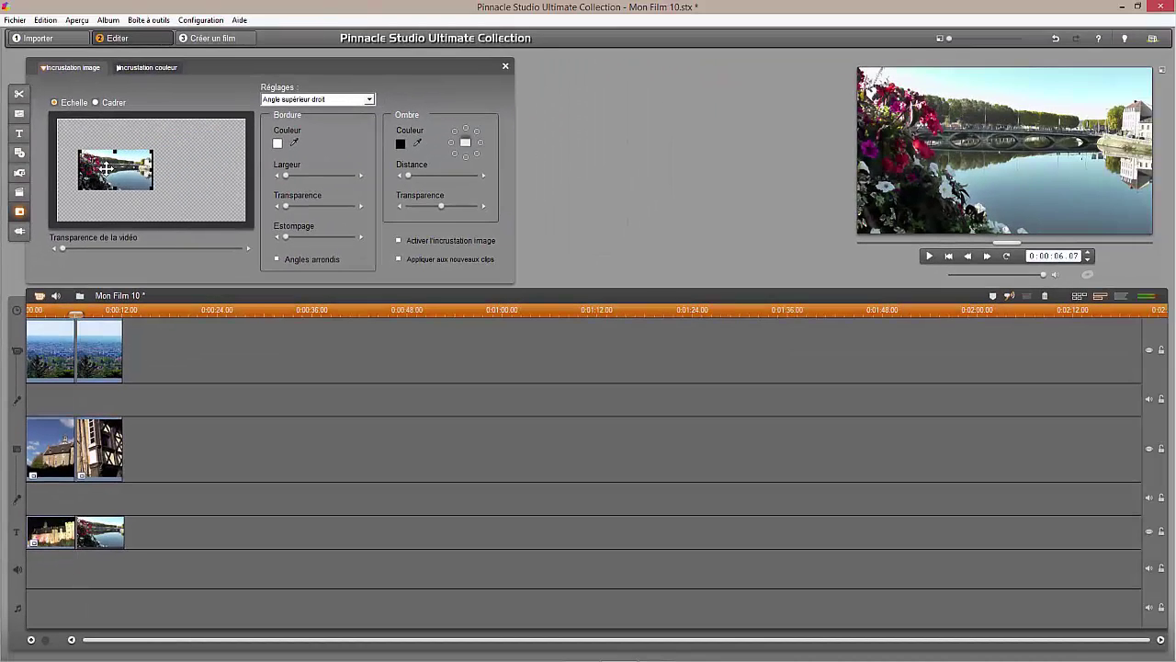
left_click_drag(107, 168, 98, 166)
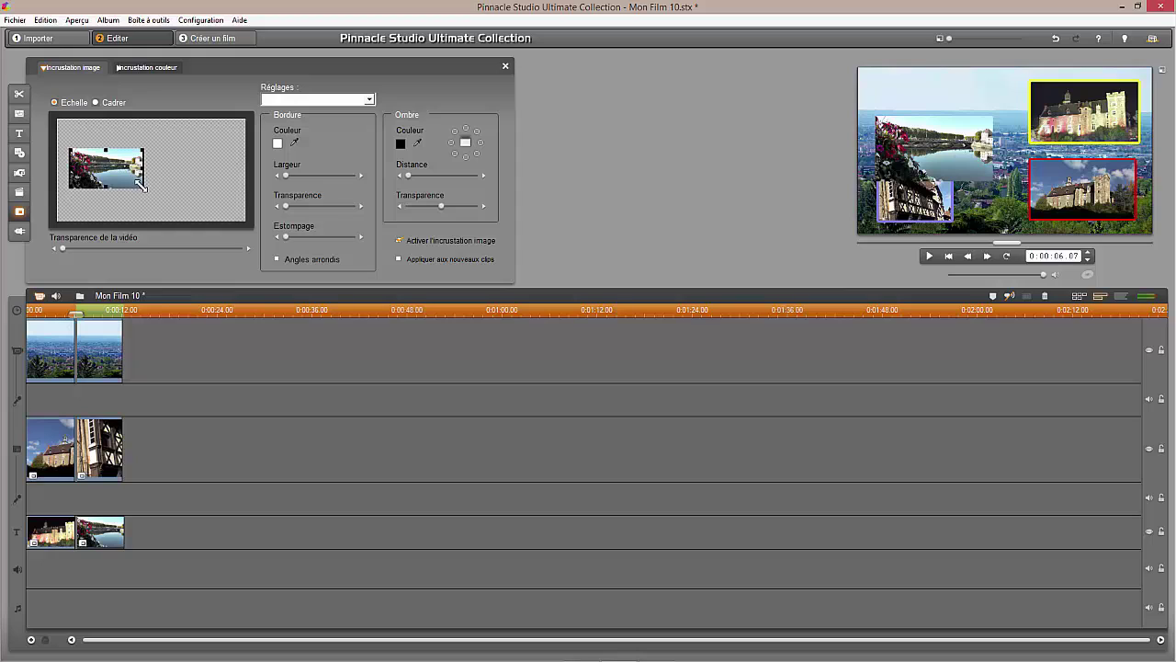
left_click_drag(139, 185, 113, 175)
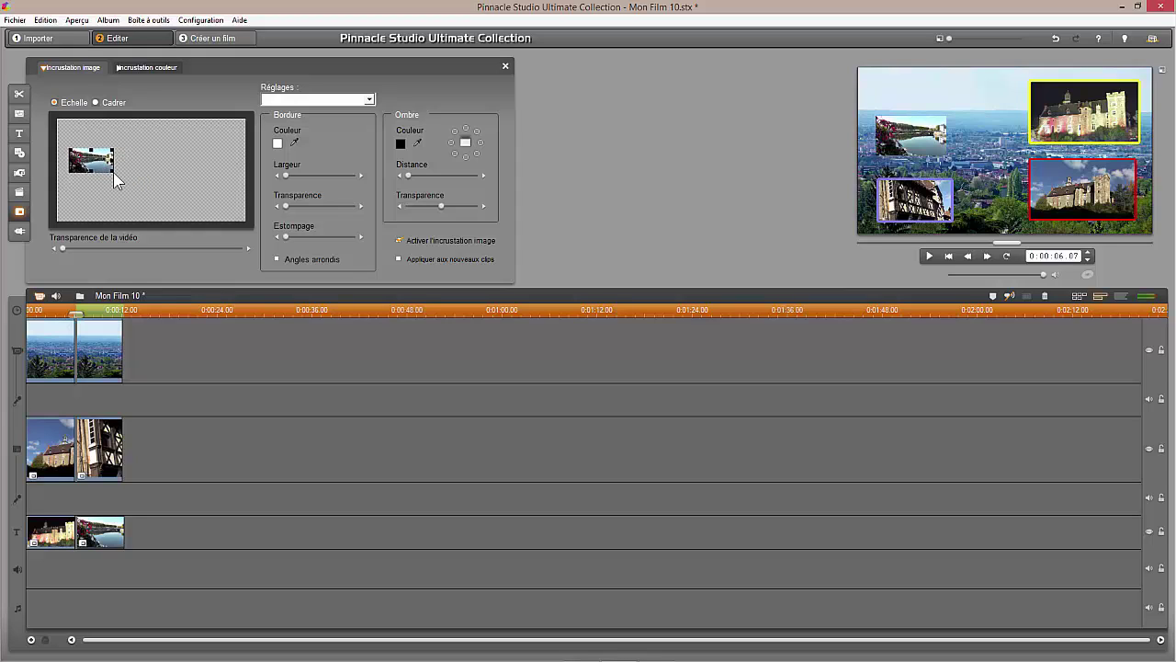
left_click_drag(90, 156, 93, 158)
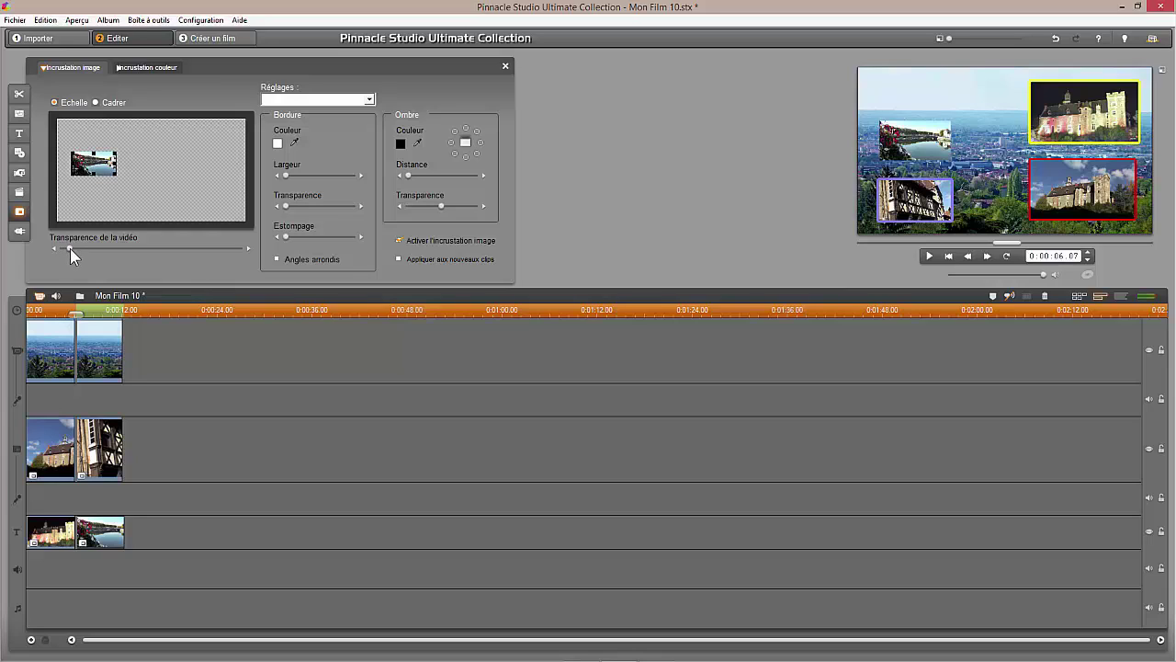
Give the river overlay a thin dark red border with rounded corners and close its settings
left_click(277, 144)
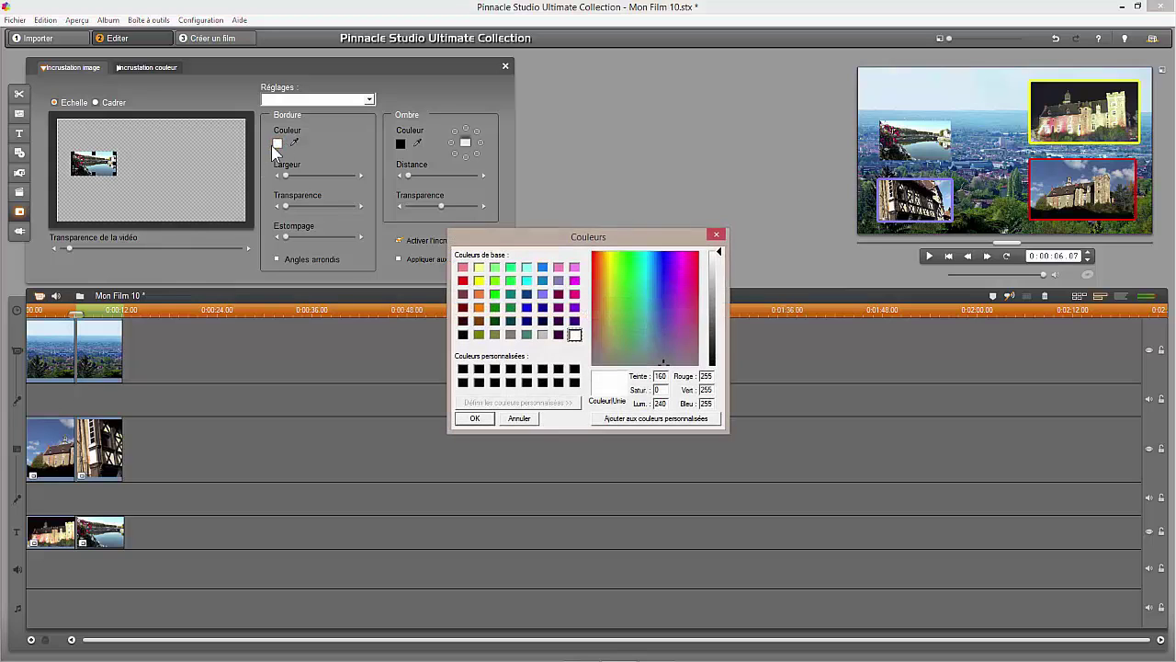
left_click(463, 307)
left_click(477, 418)
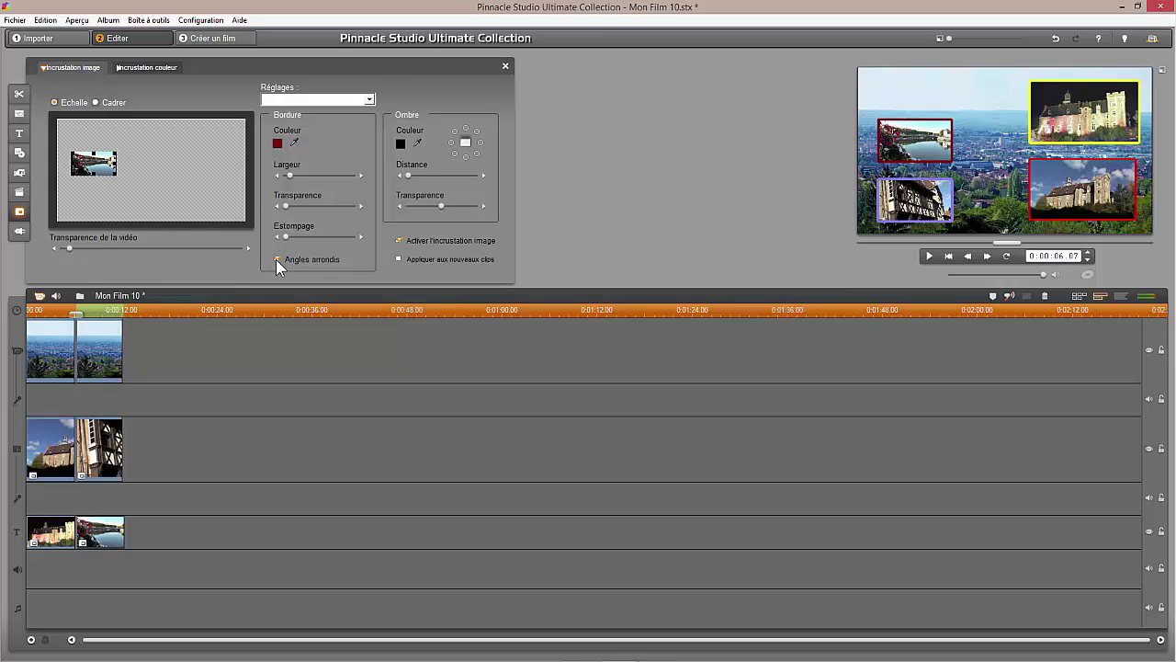
left_click(504, 66)
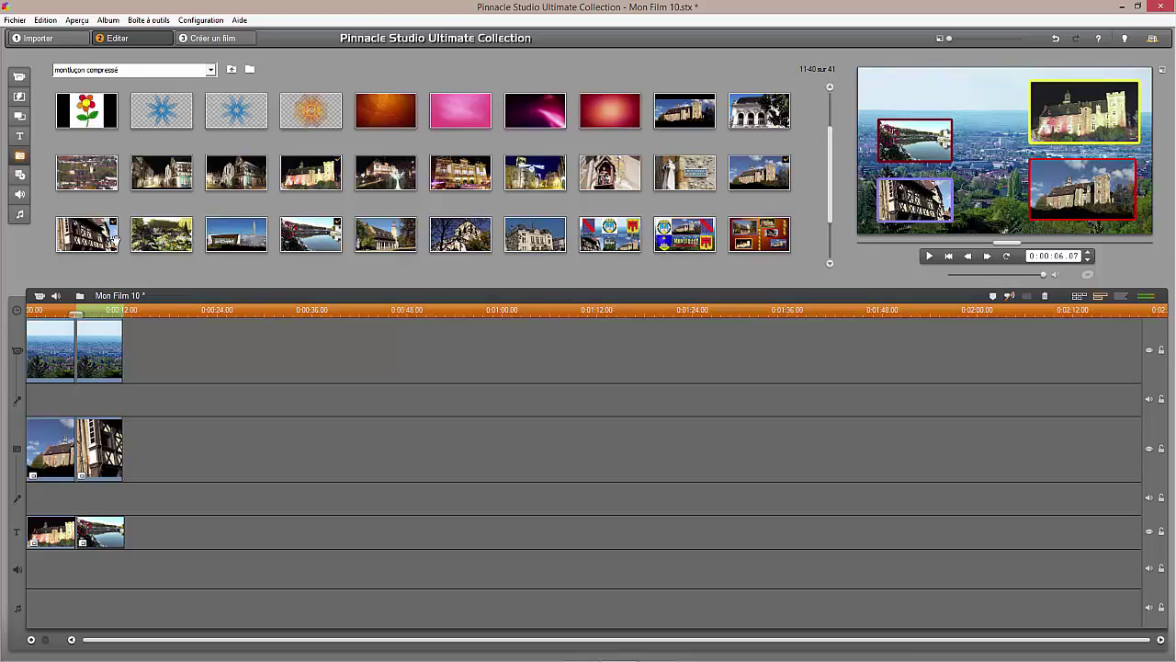
Capture the four-photo composite at 0:00:06.07 as a still image and add it to the film
left_click(150, 21)
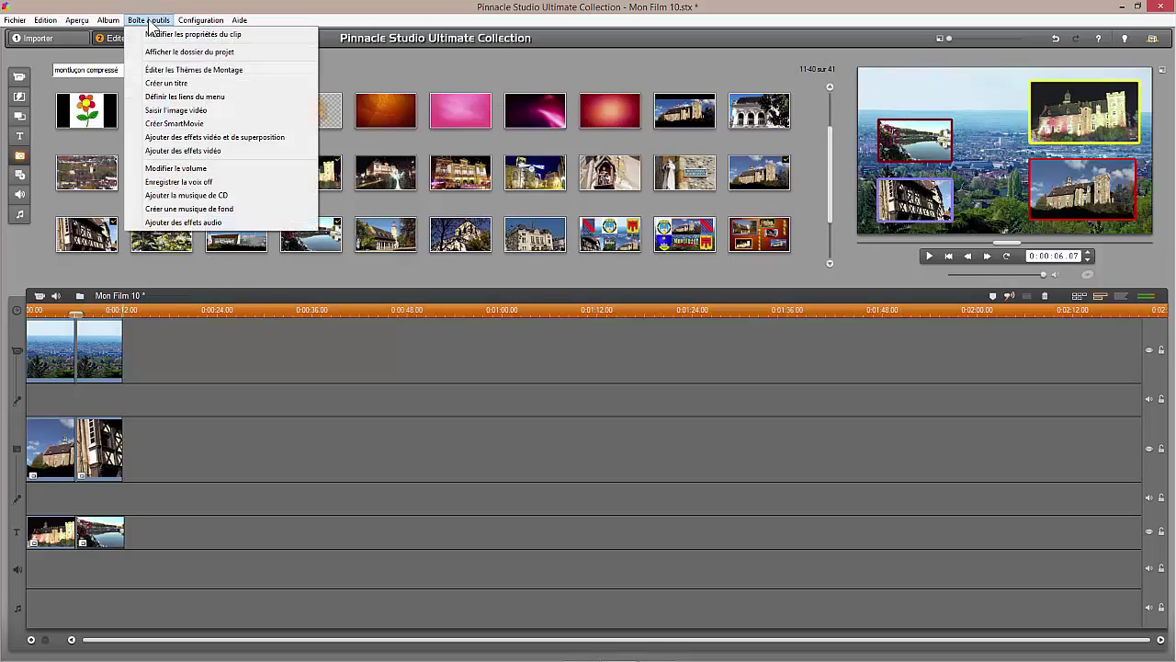
left_click(183, 110)
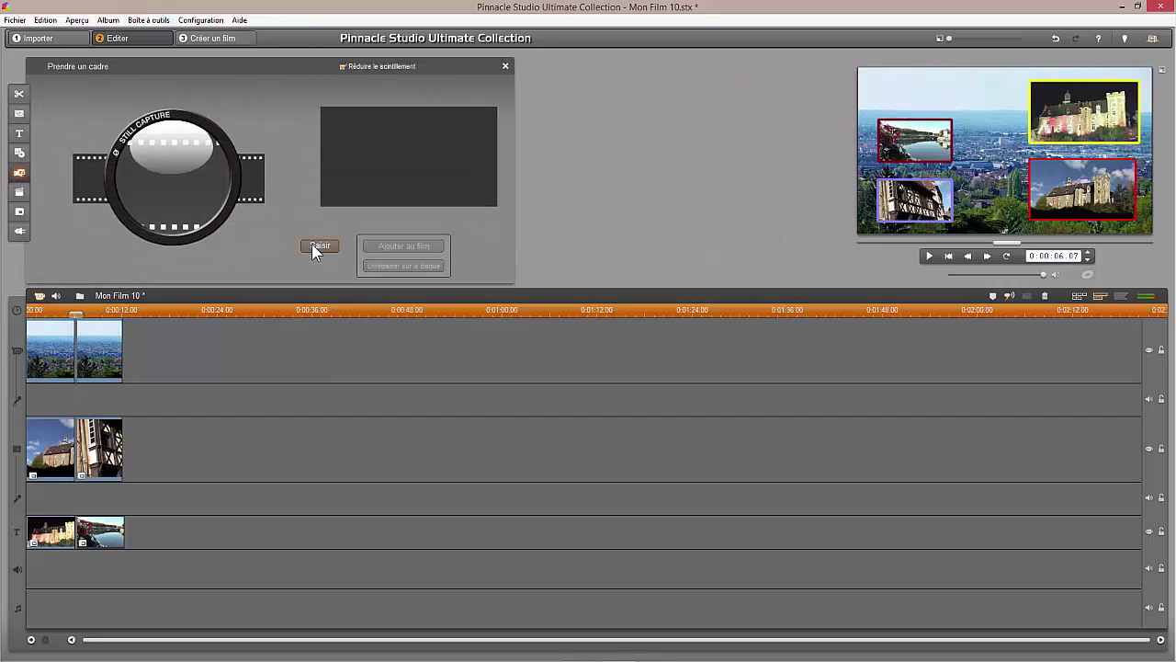
left_click(317, 247)
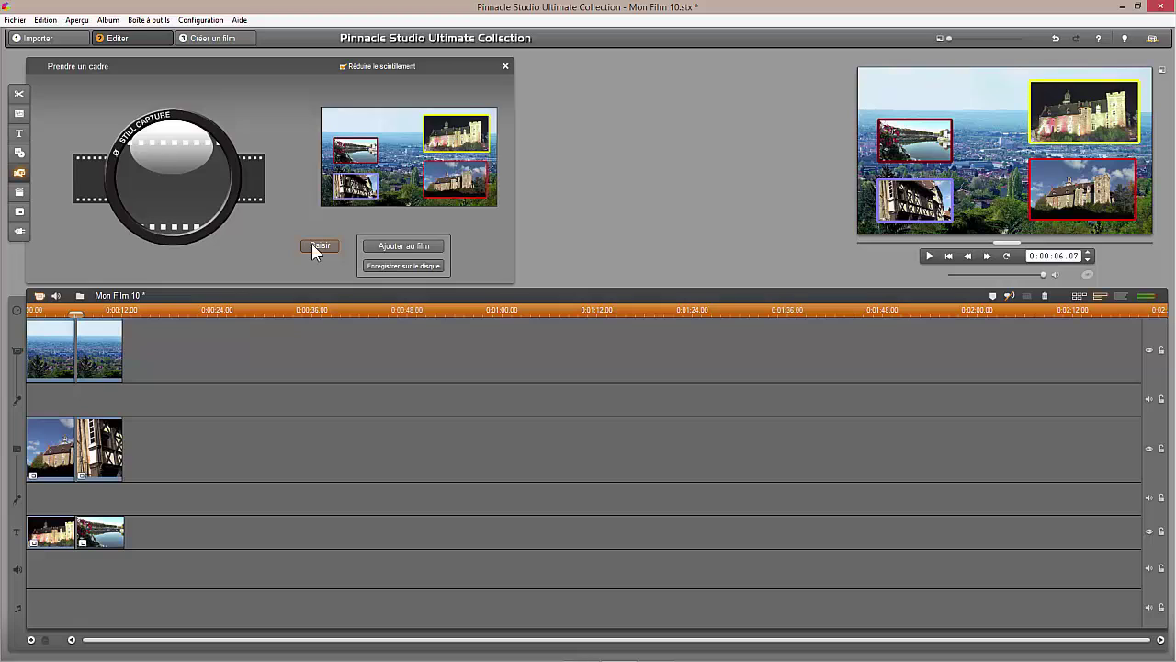
left_click(386, 246)
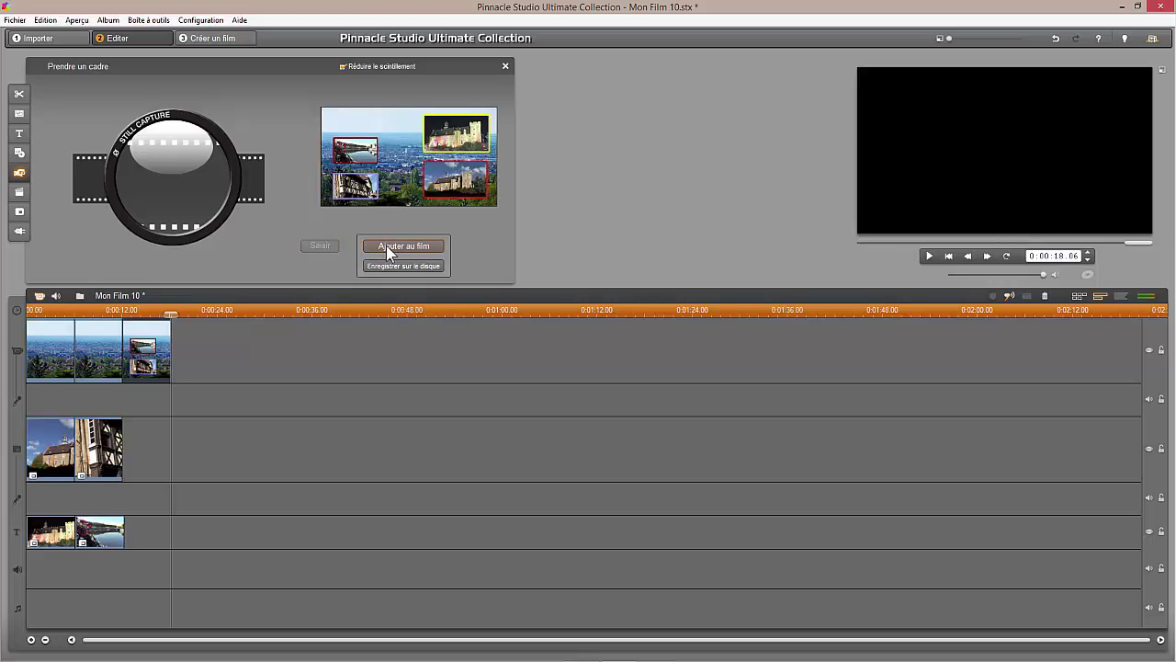
left_click(504, 65)
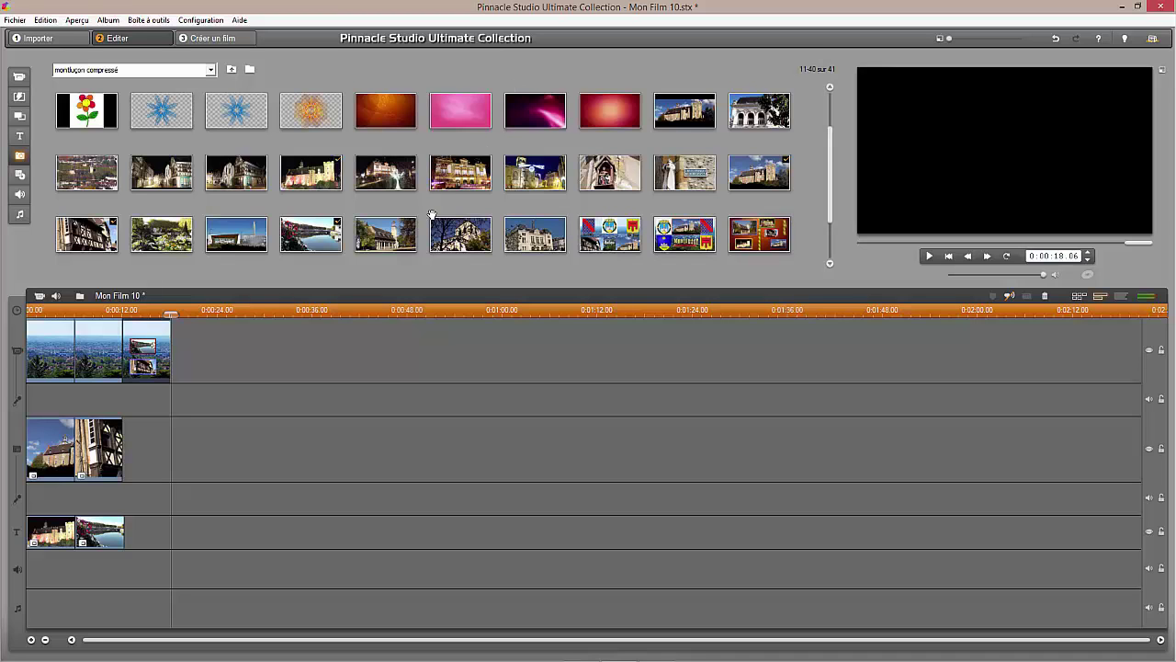
Add the clock-tower building photo to the overlay track under the captured still and overlay it, reduced in size, in the frame's upper-left corner
left_click(387, 248)
left_click_drag(387, 250, 167, 470)
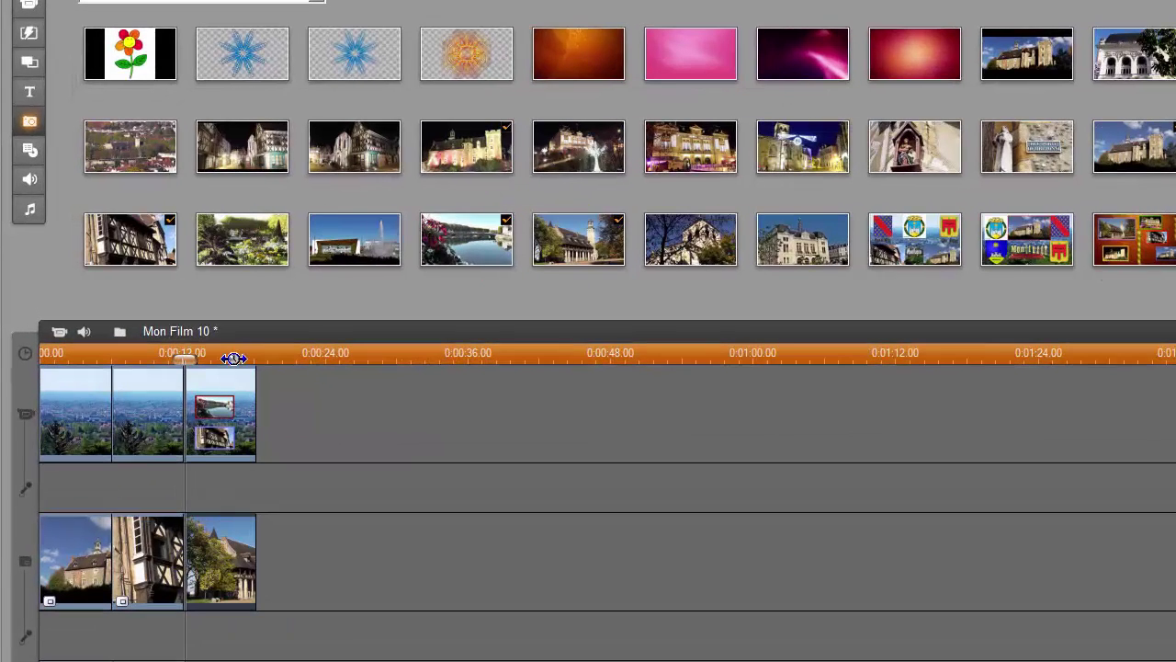
left_click_drag(190, 353, 213, 353)
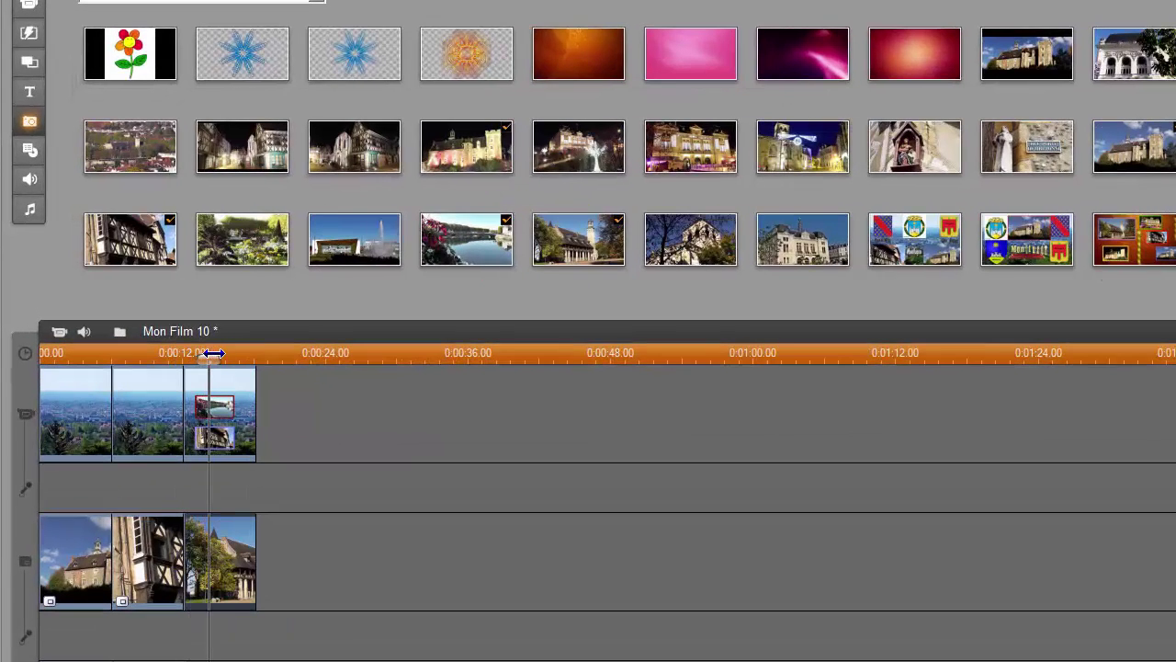
double_click(226, 544)
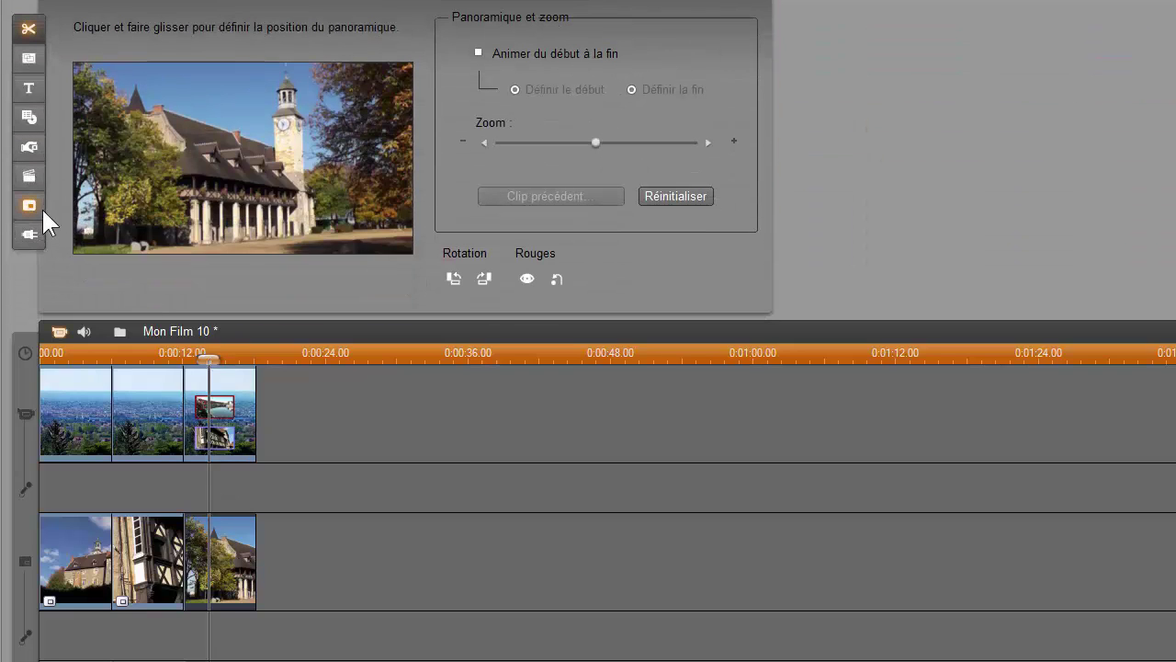
left_click(28, 206)
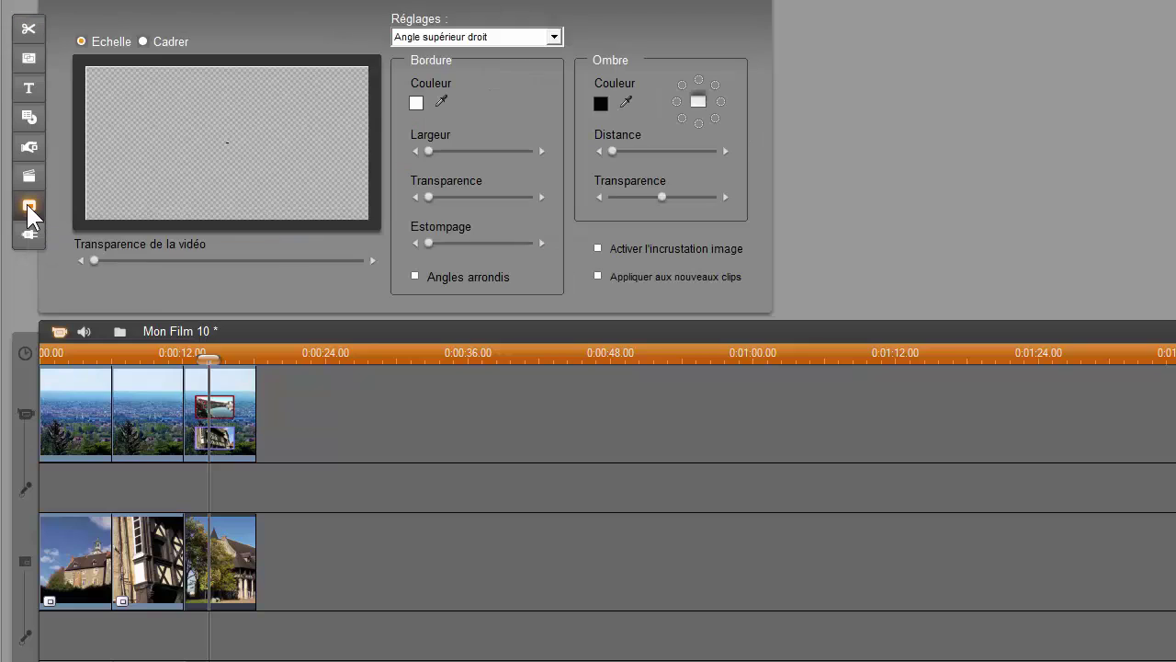
left_click_drag(295, 108, 168, 106)
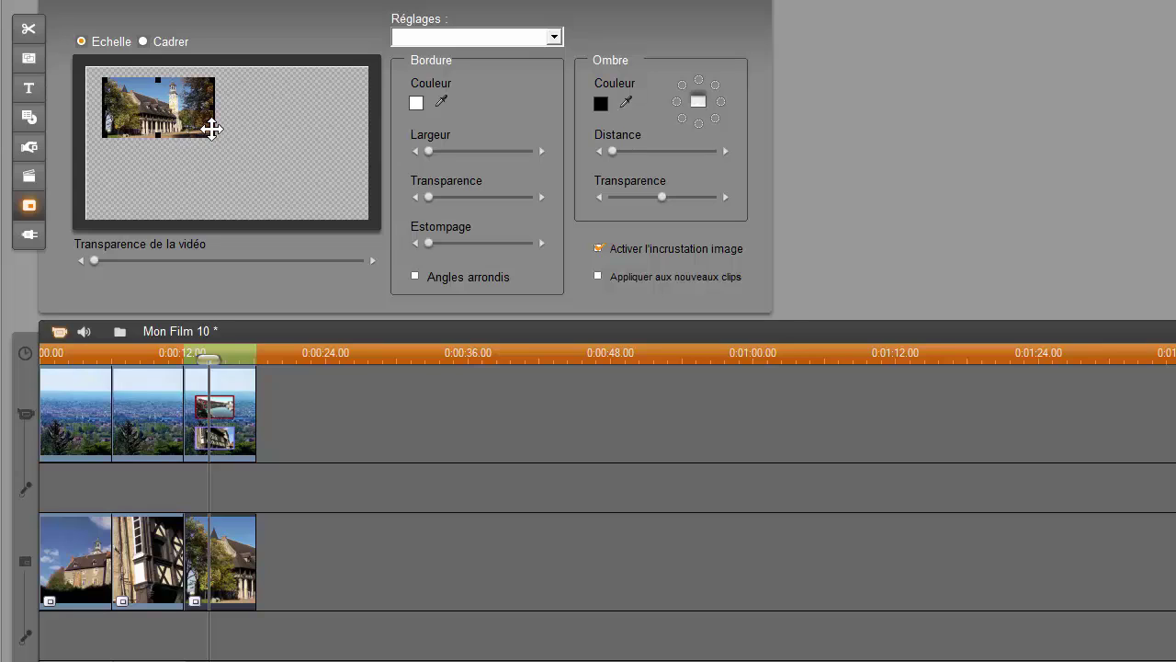
left_click_drag(212, 134, 178, 113)
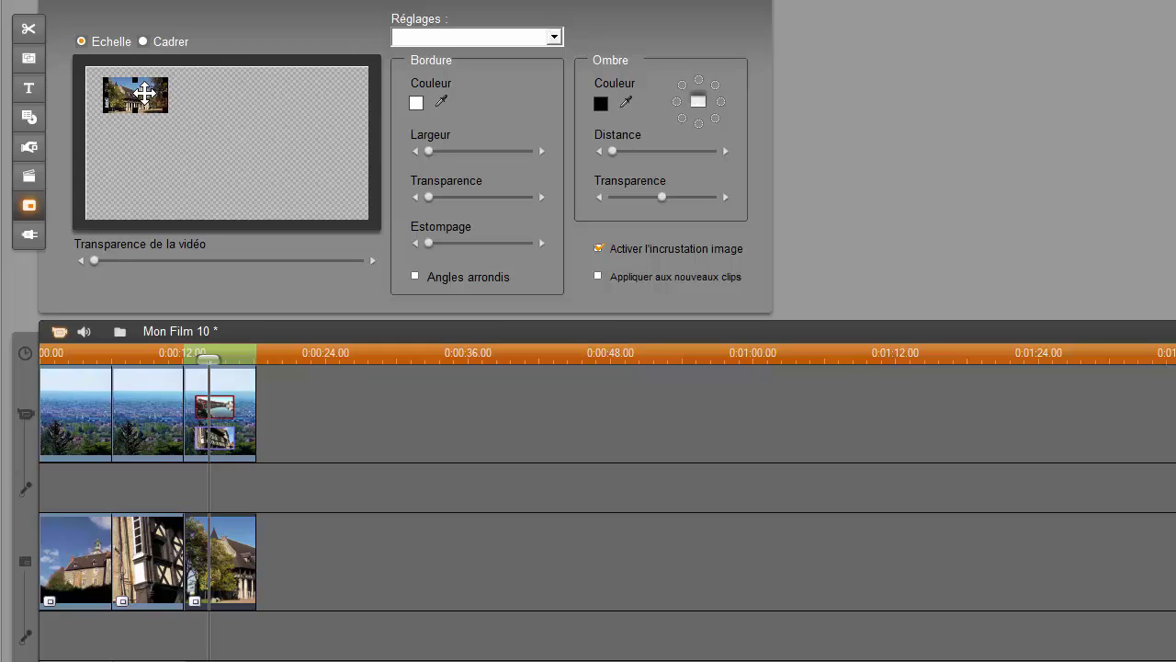
Give the clock-tower building overlay a thin bright green border and close its settings
left_click(417, 104)
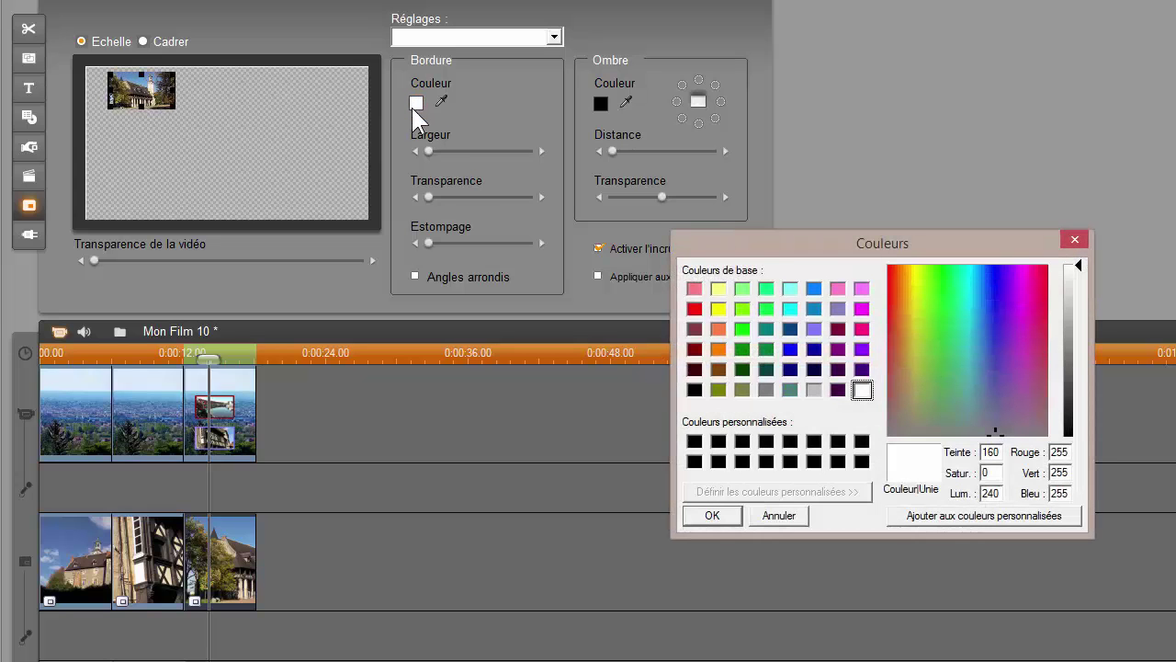
left_click(744, 330)
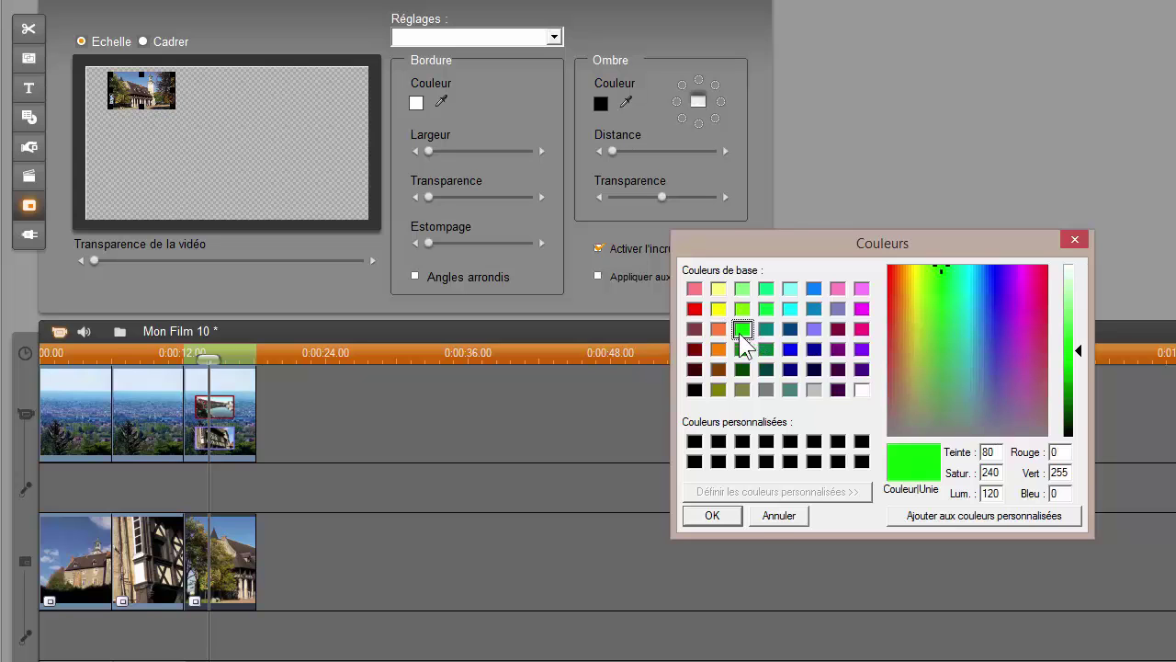
left_click(721, 515)
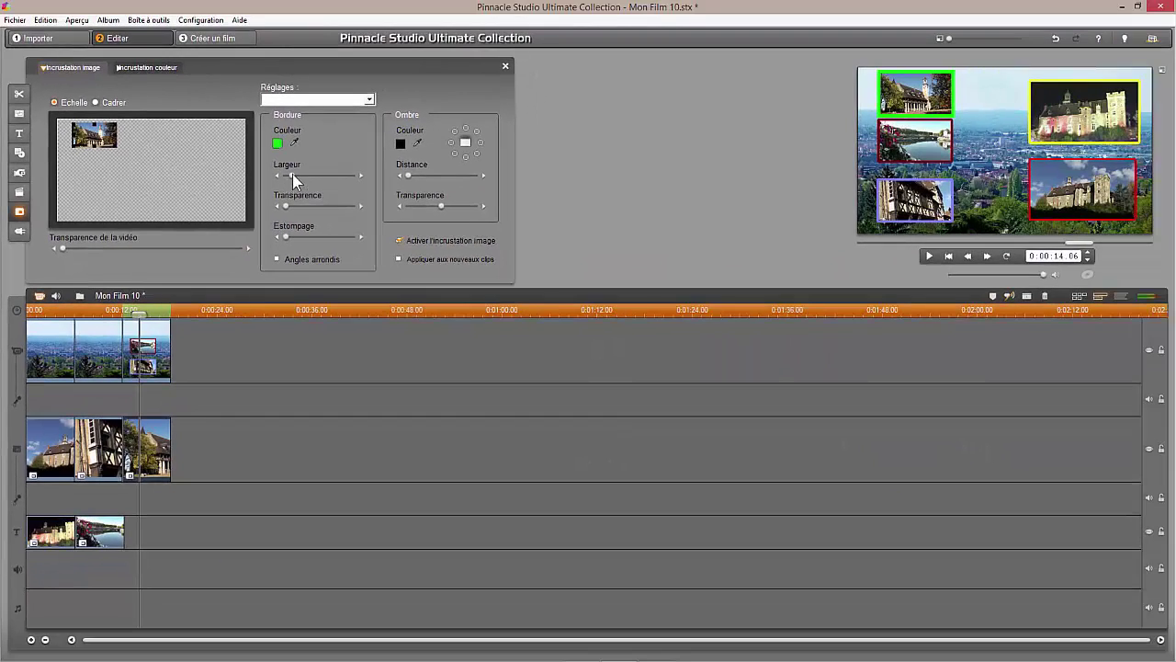
left_click_drag(292, 173, 290, 173)
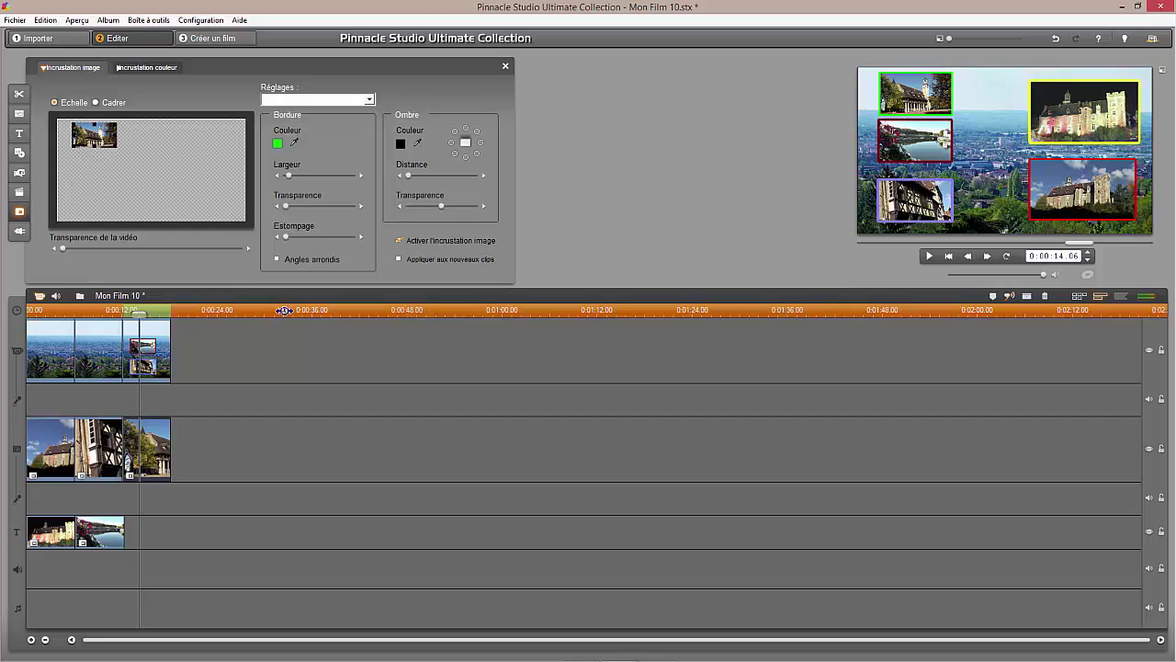
left_click(507, 65)
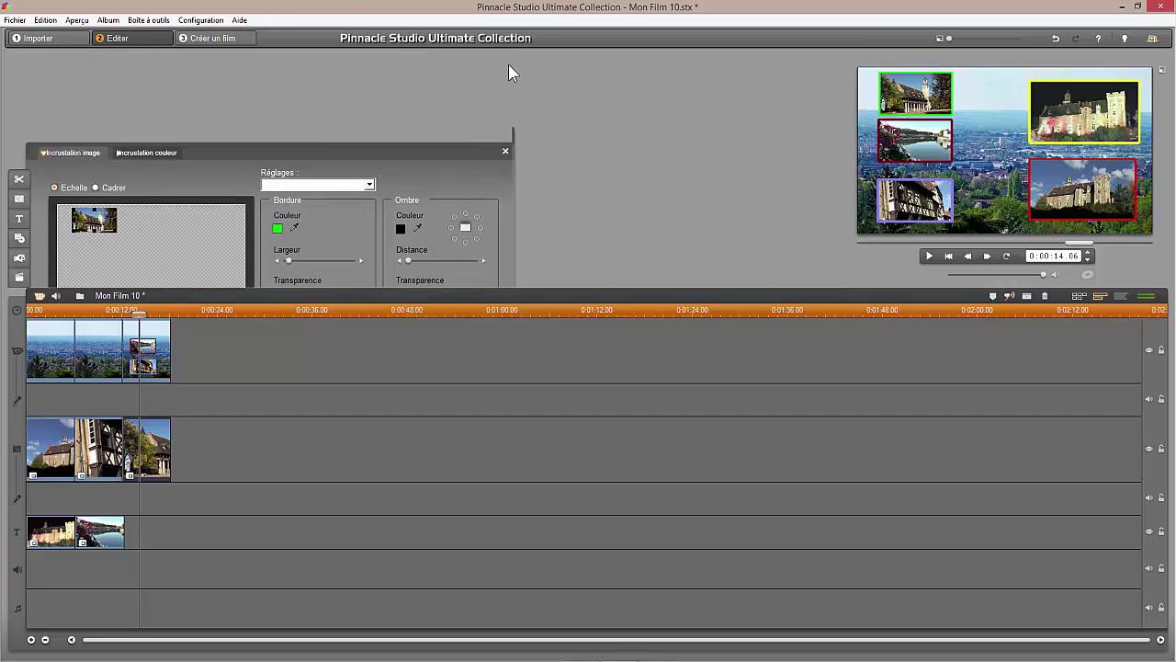
Create a Motion title overlay reading "Montluçon" on the captured four-photo still and enlarge the text between the photos
scroll(500, 115, "up", 1)
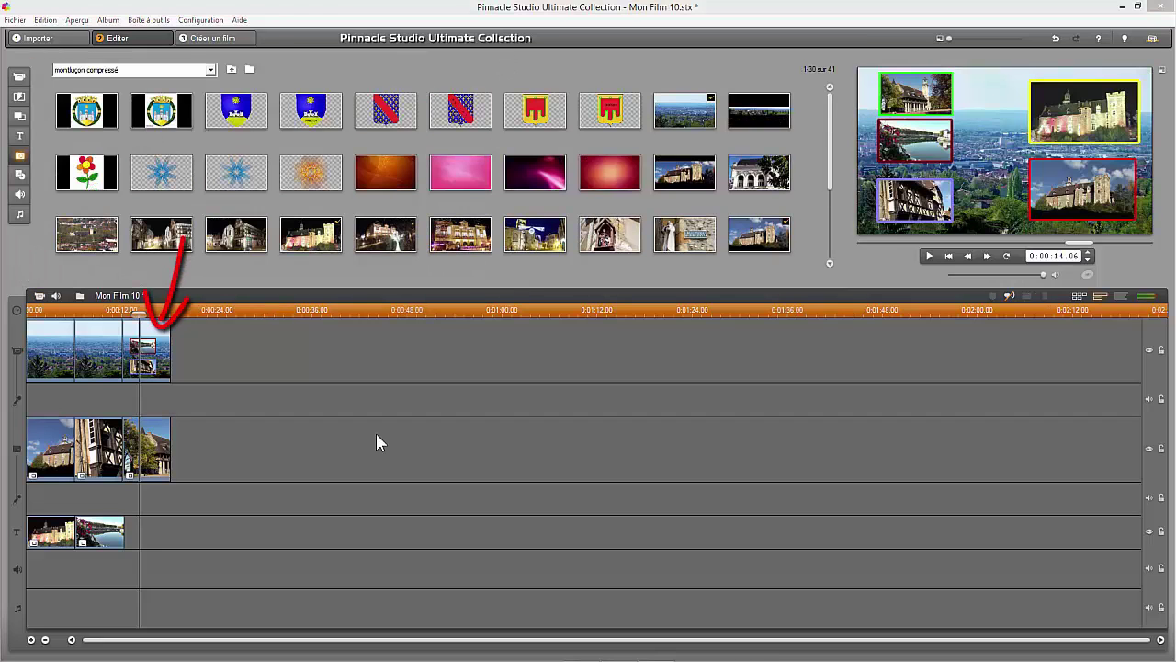
double_click(156, 348)
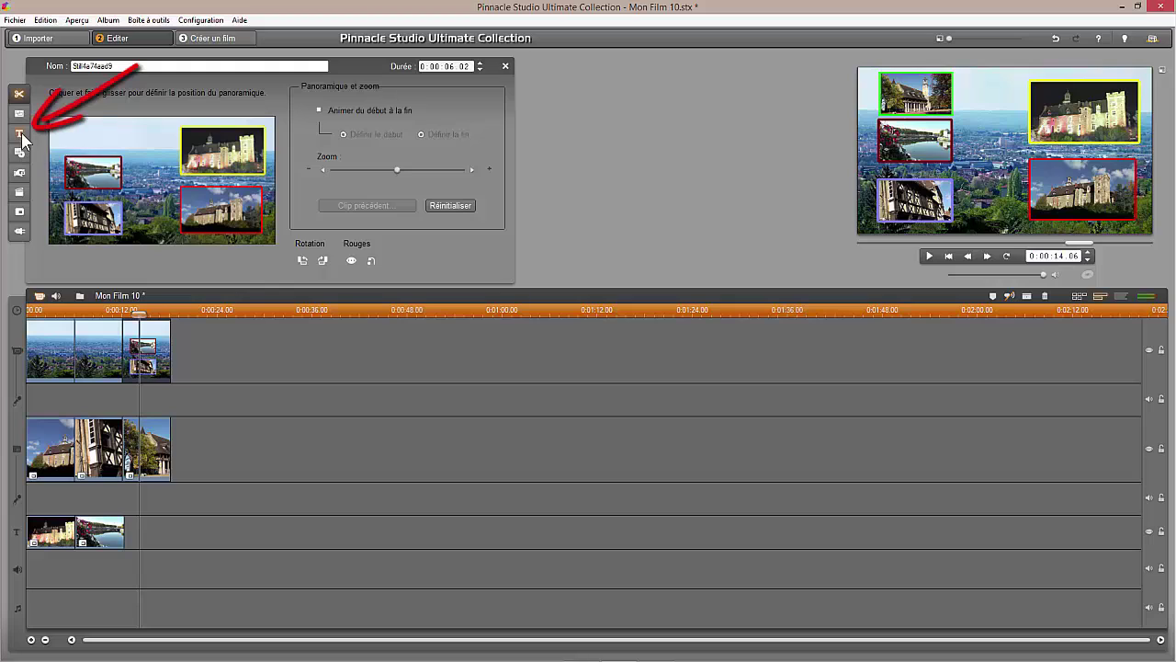
left_click(21, 133)
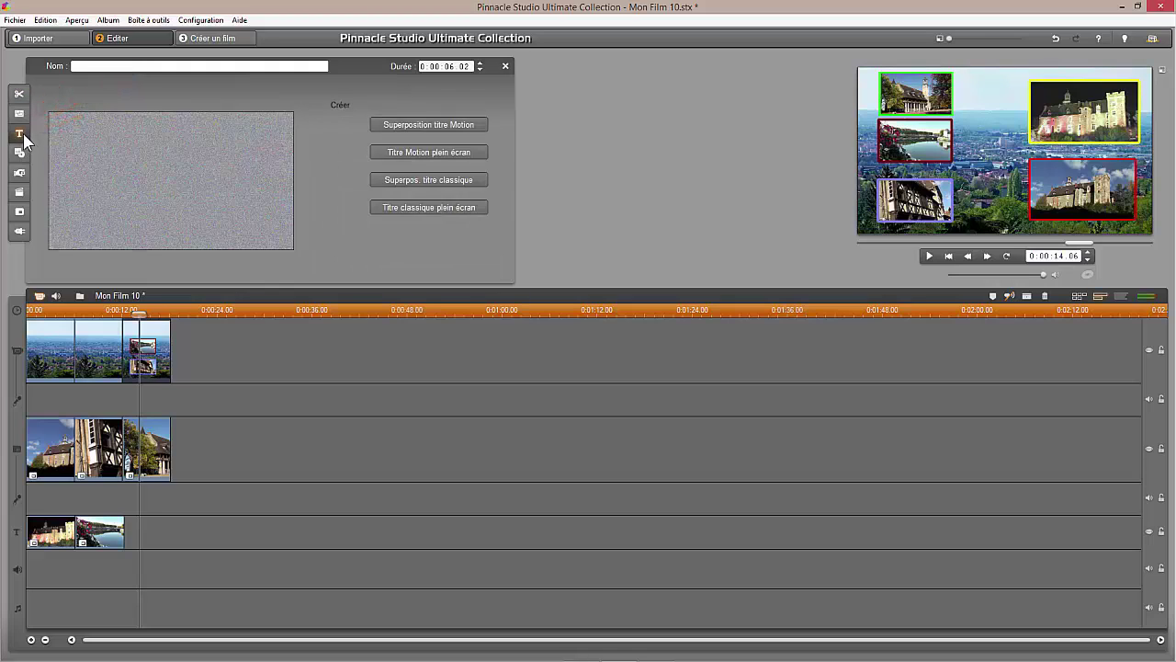
left_click(424, 124)
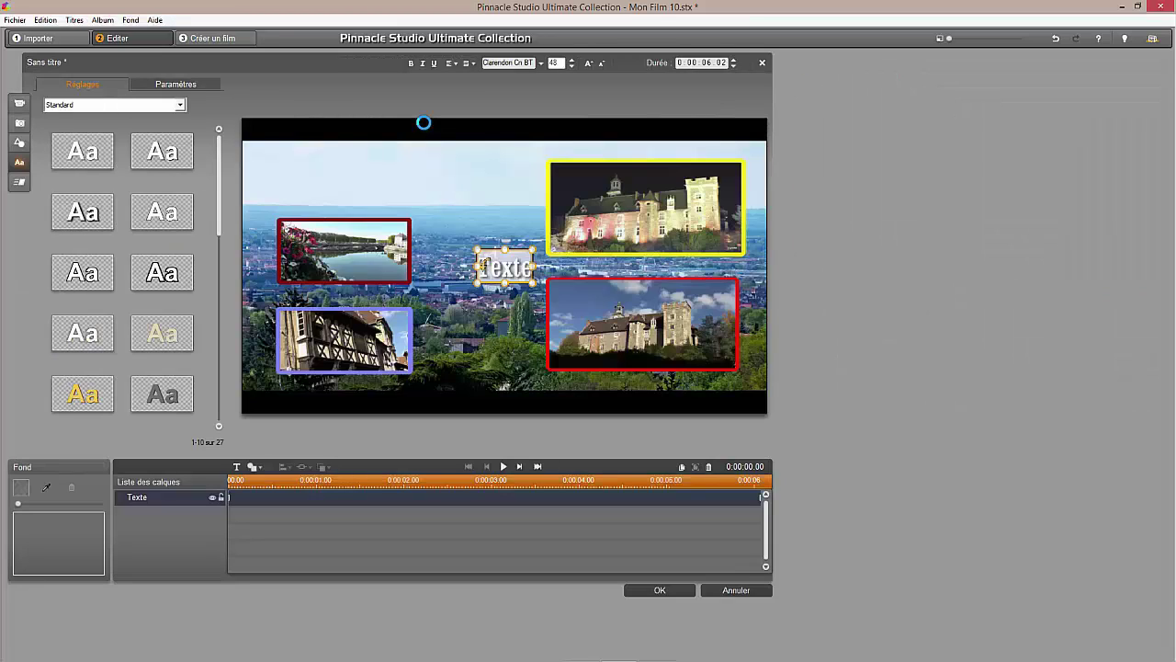
type("Montl")
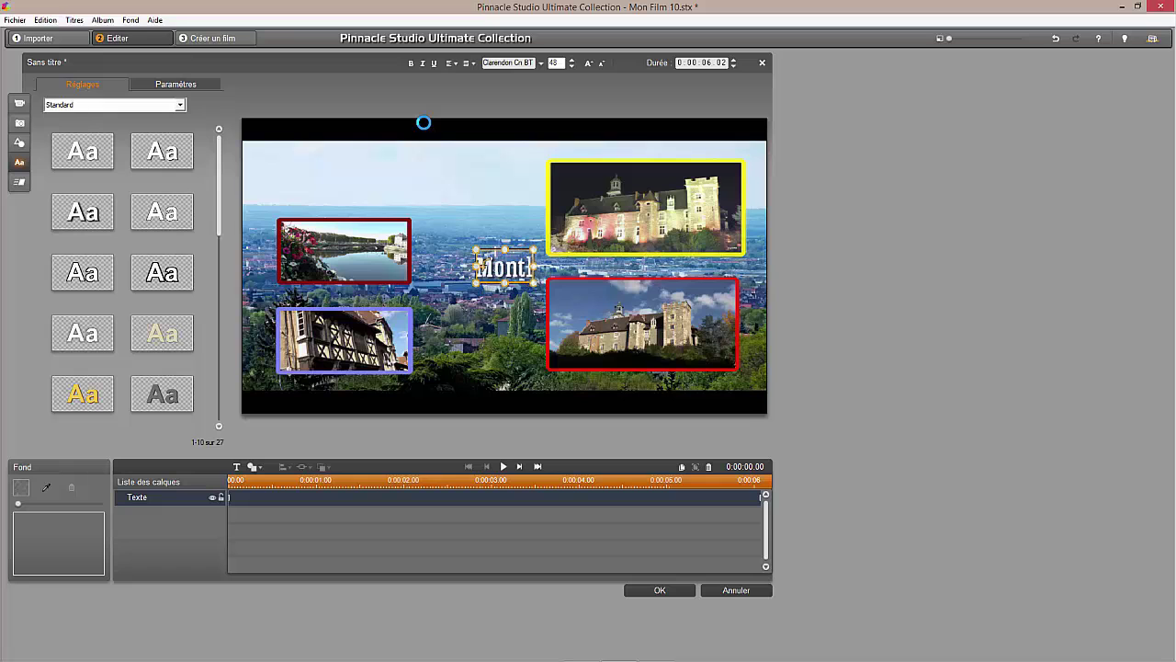
type("uçon")
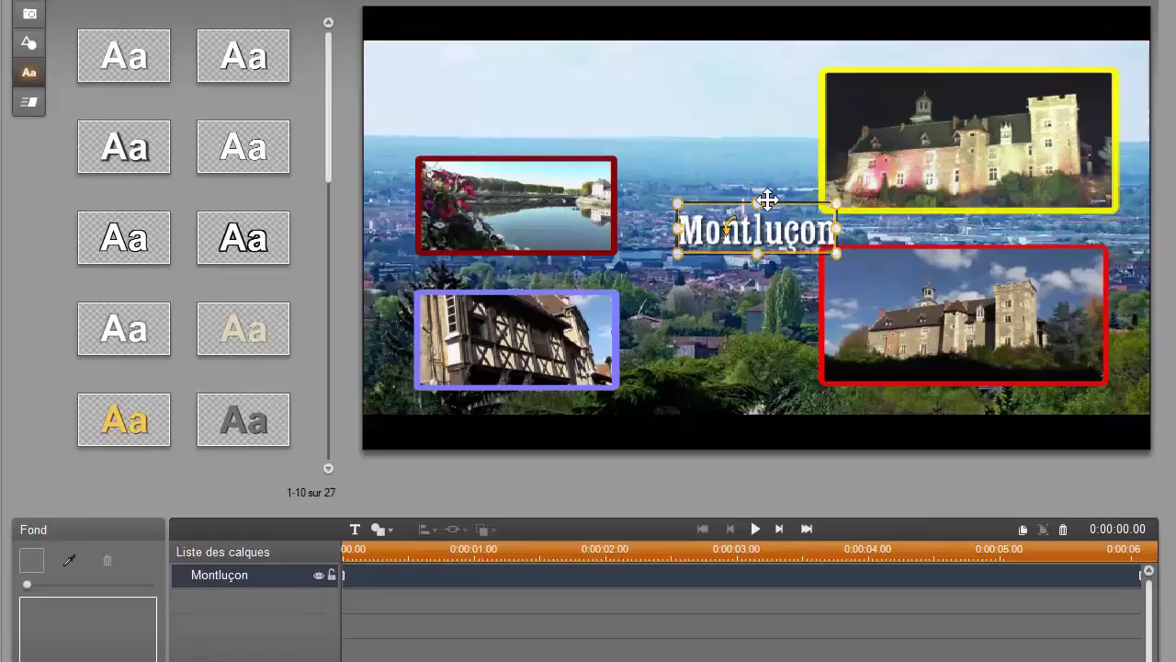
left_click_drag(767, 200, 748, 193)
left_click_drag(658, 196, 630, 178)
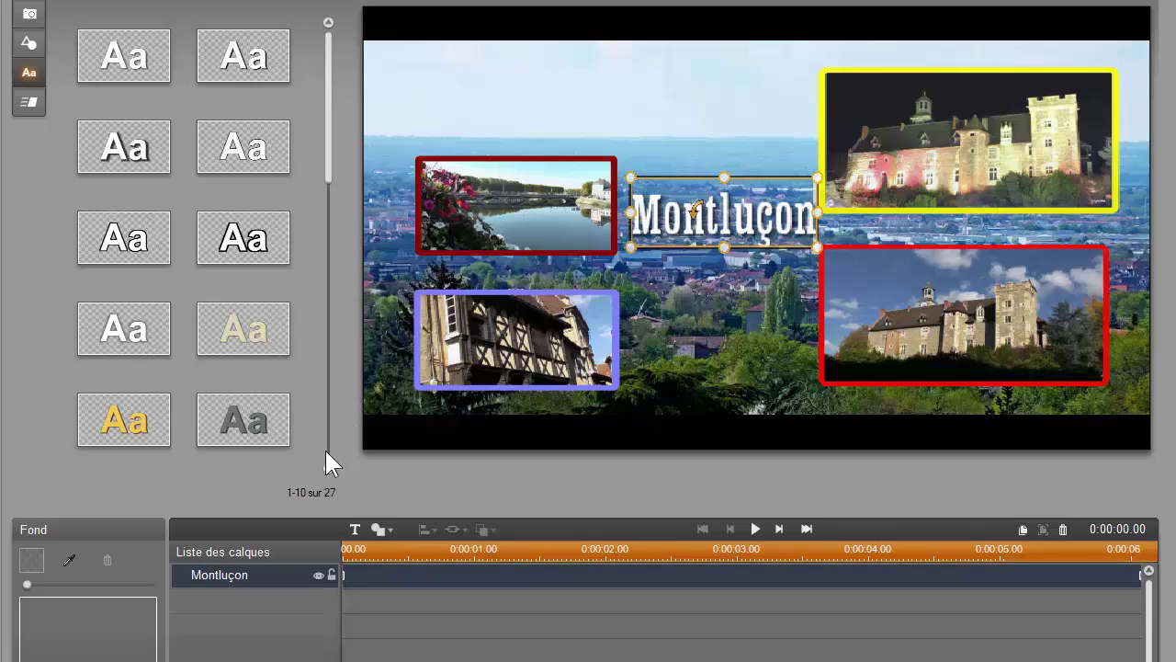
Apply the light yellow preset look to the Montluçon title and open its Surface 2 fill colour
left_click(328, 469)
left_click(328, 468)
left_click(328, 469)
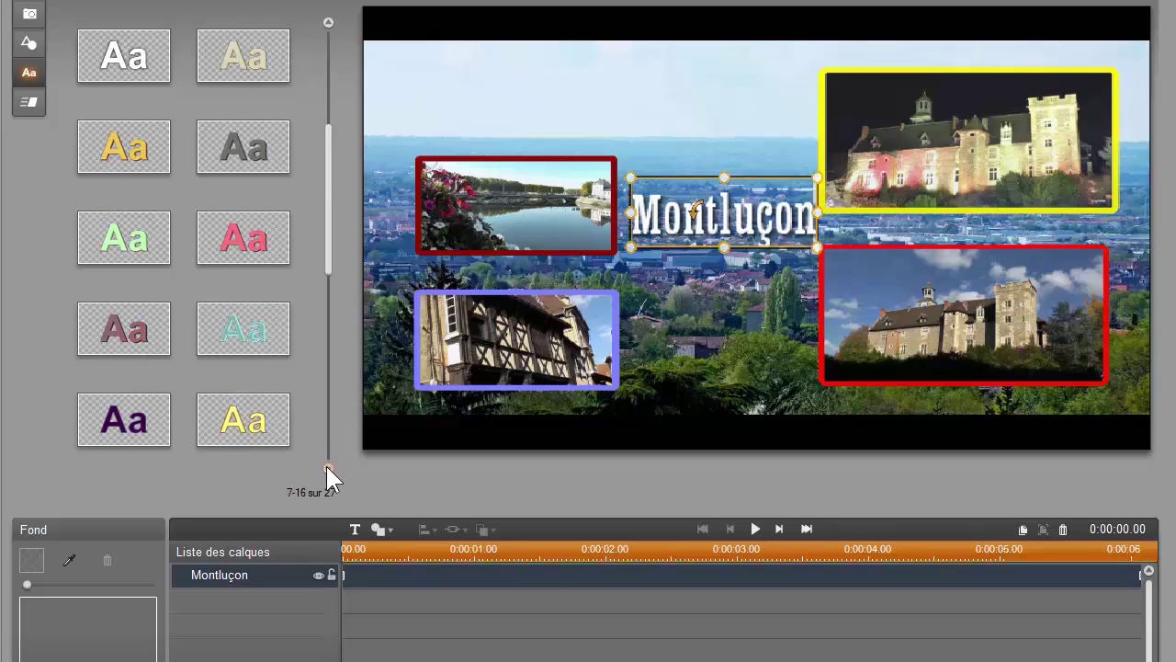
double_click(269, 238)
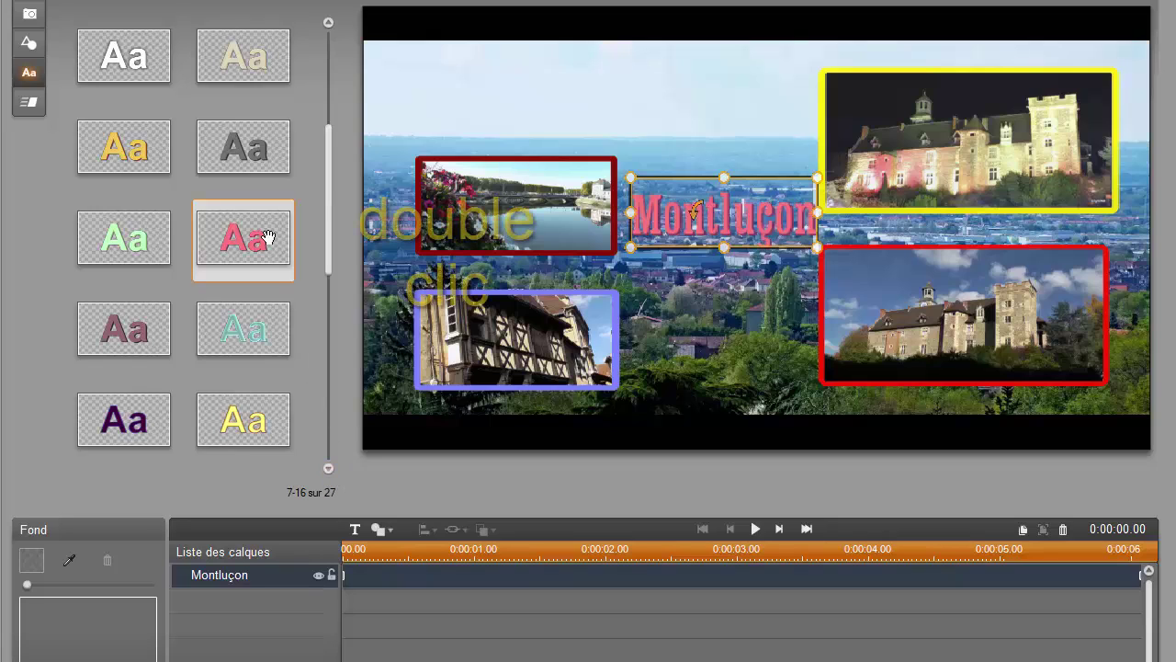
double_click(254, 424)
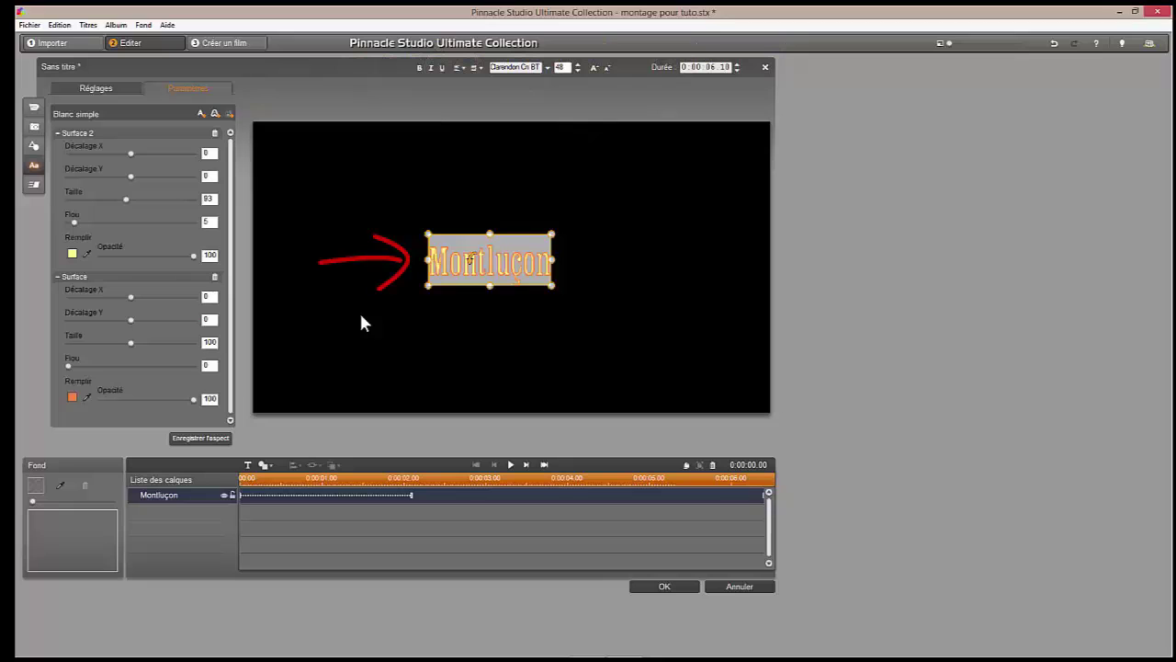
left_click(72, 253)
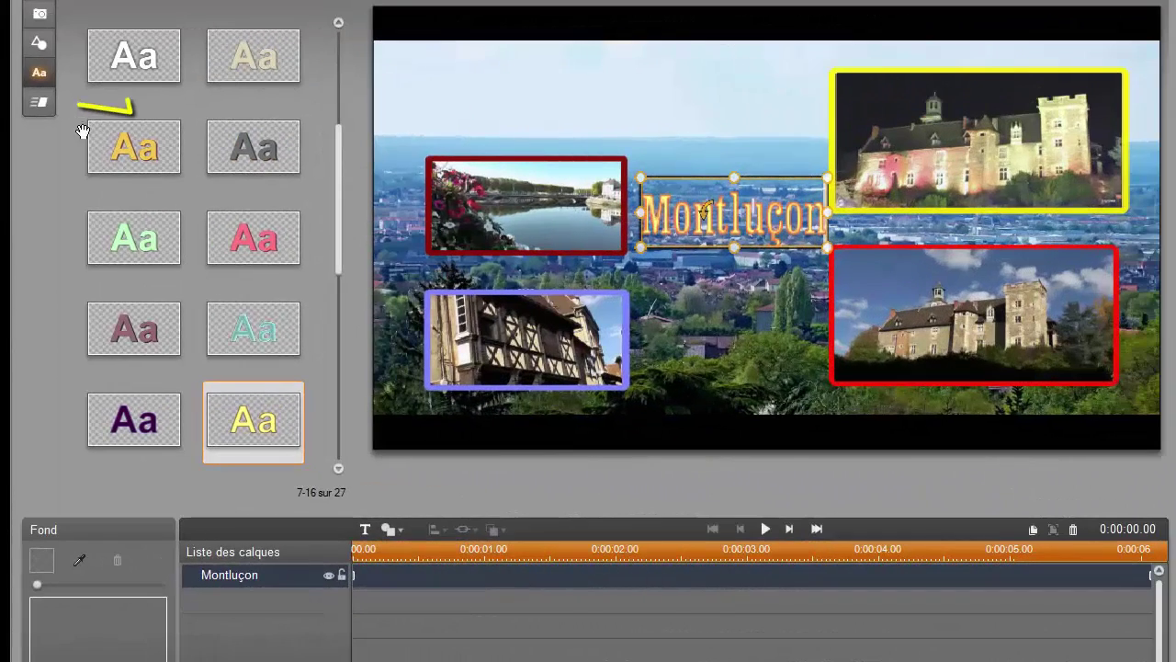
Apply the Page From Infinity entry motion to the Montluçon title and close the title editor
left_click(37, 101)
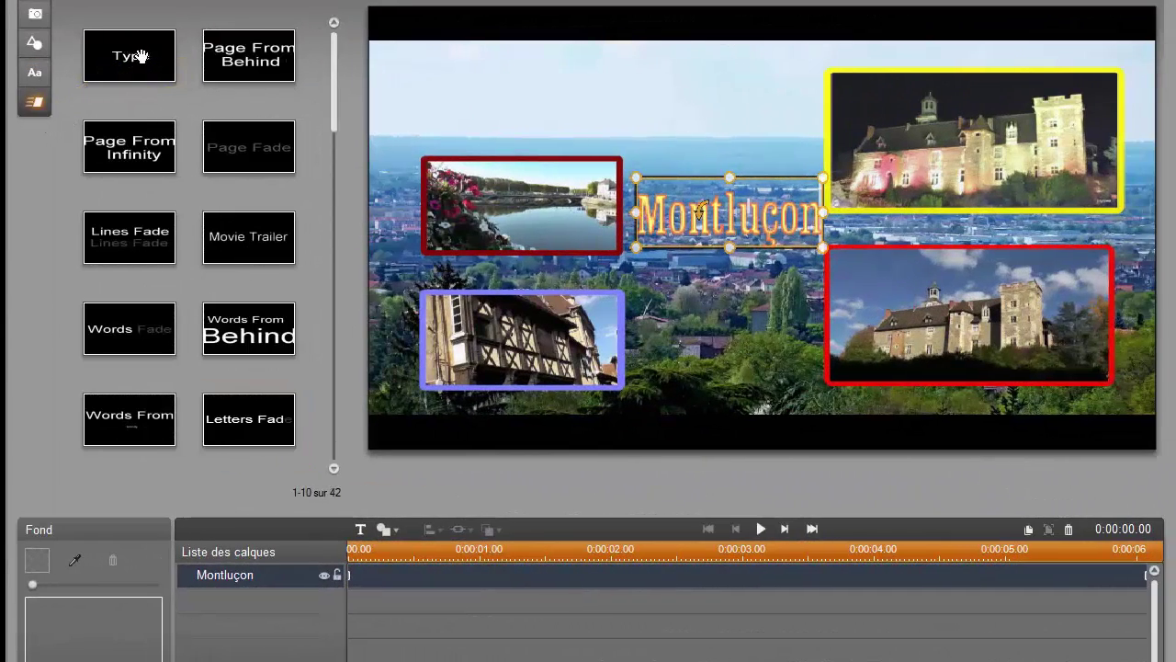
left_click(145, 57)
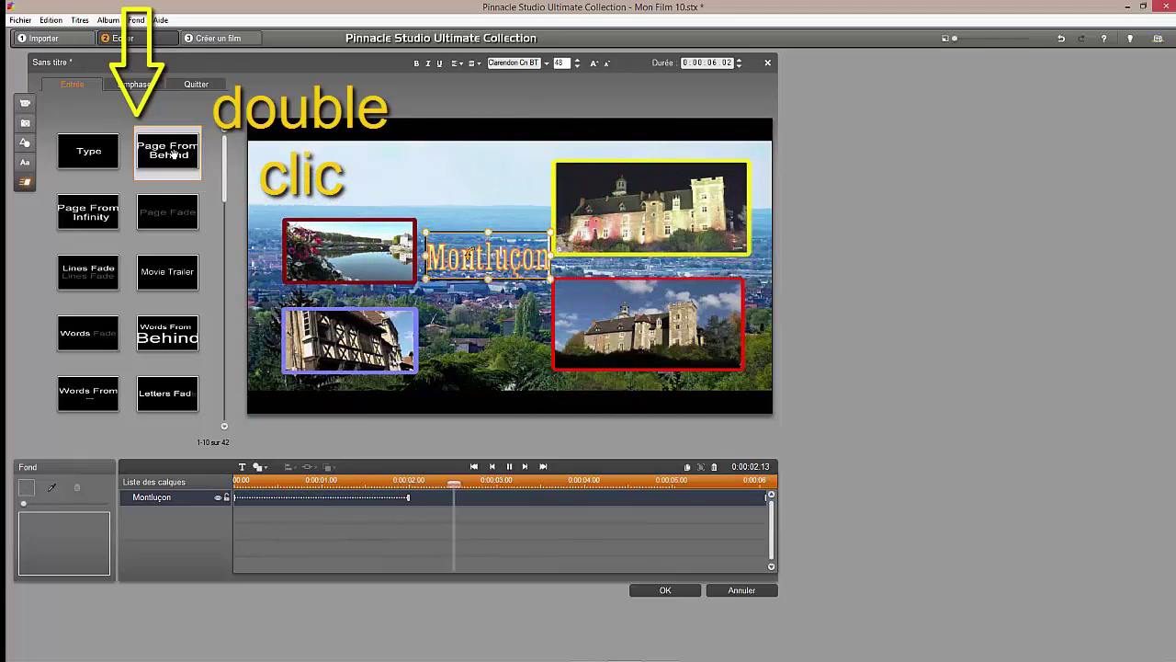
double_click(83, 216)
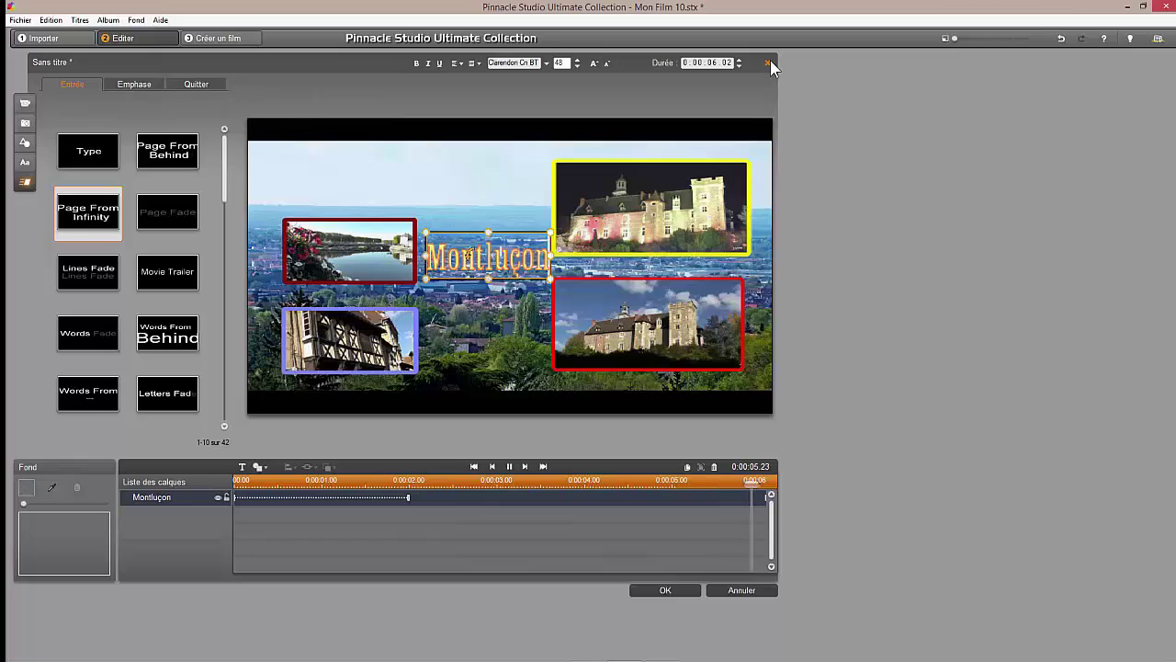
left_click(770, 62)
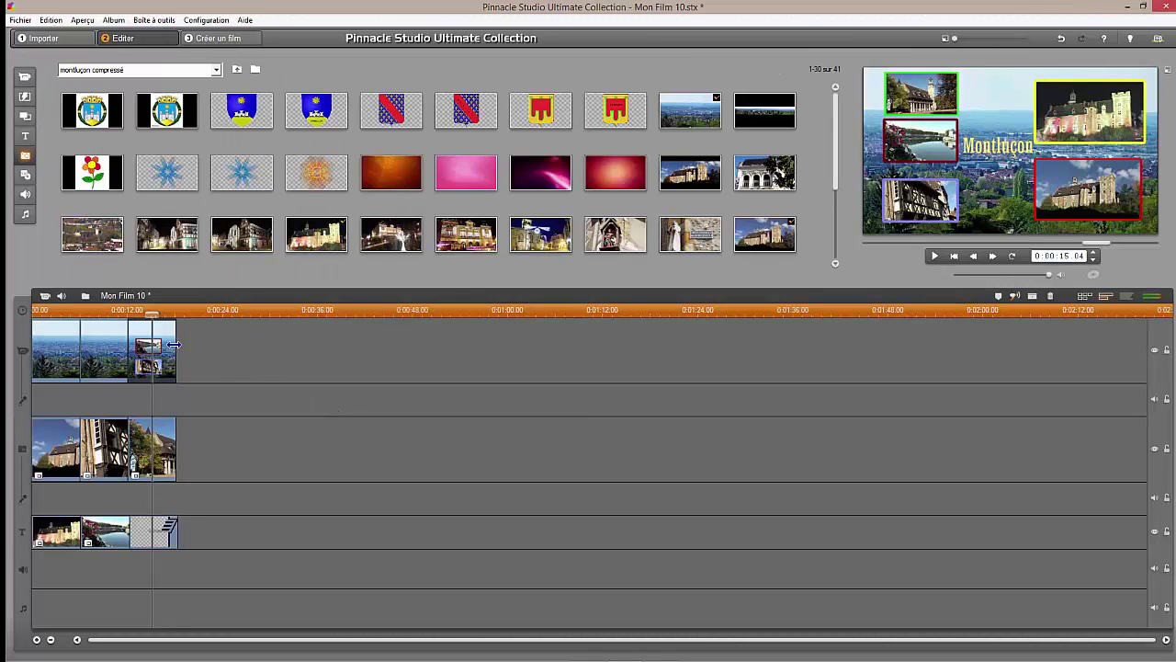
Extend the last captured still to about 0:00:20.21 and delete the two earlier background sections from the film
left_click_drag(172, 345, 197, 346)
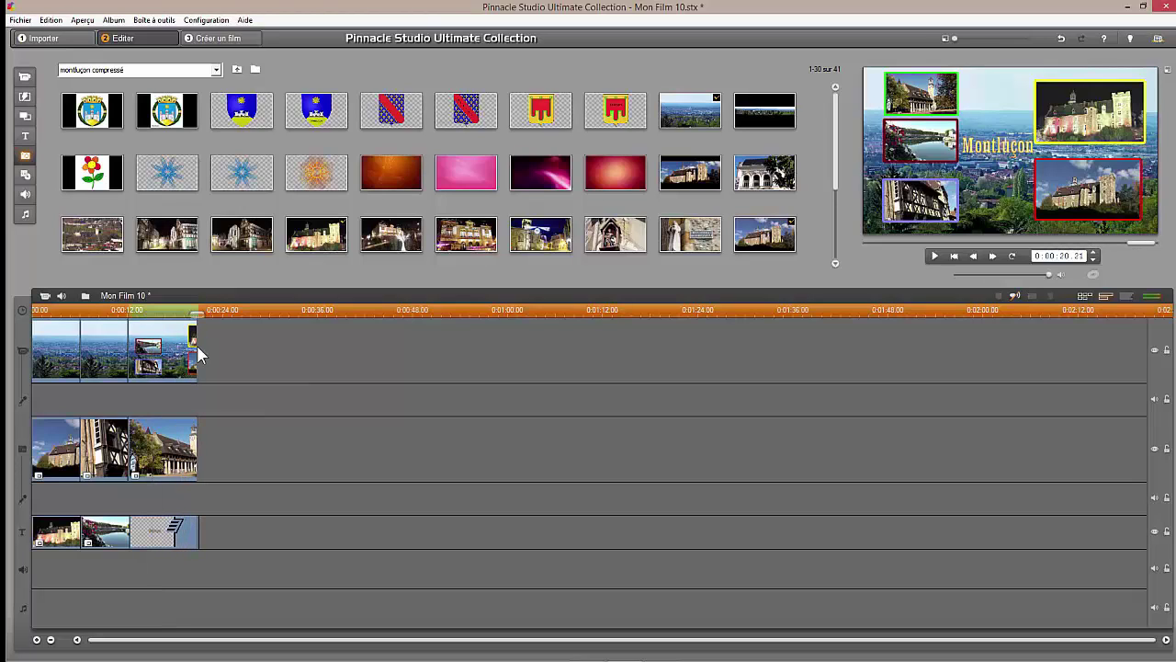
left_click(64, 352)
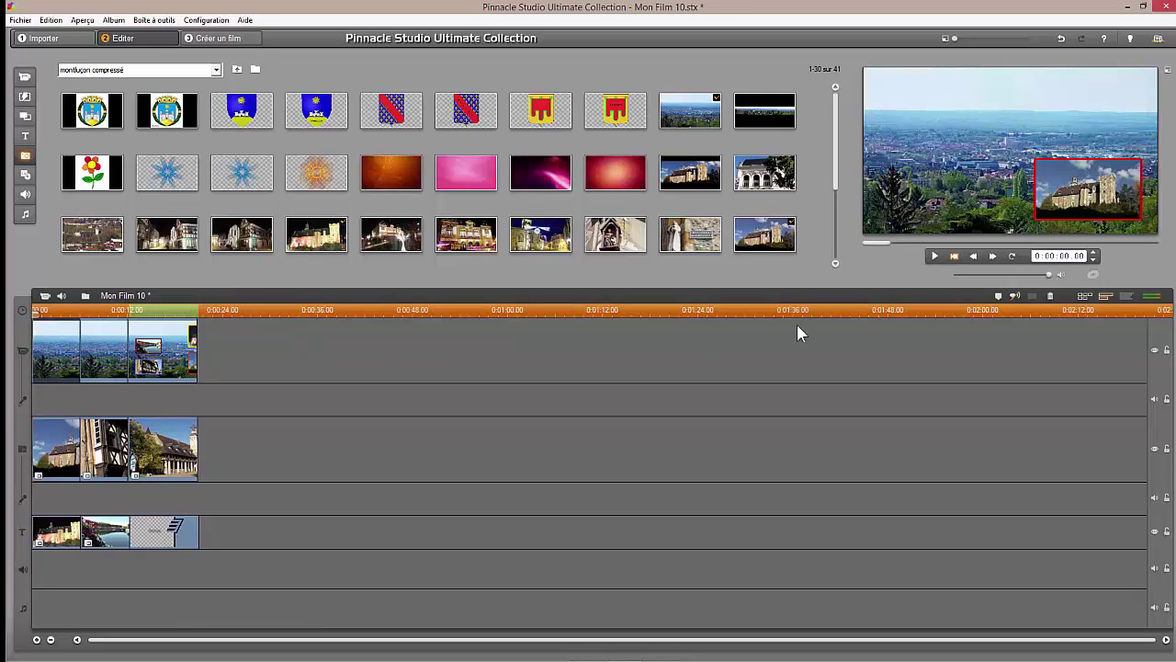
left_click(1051, 297)
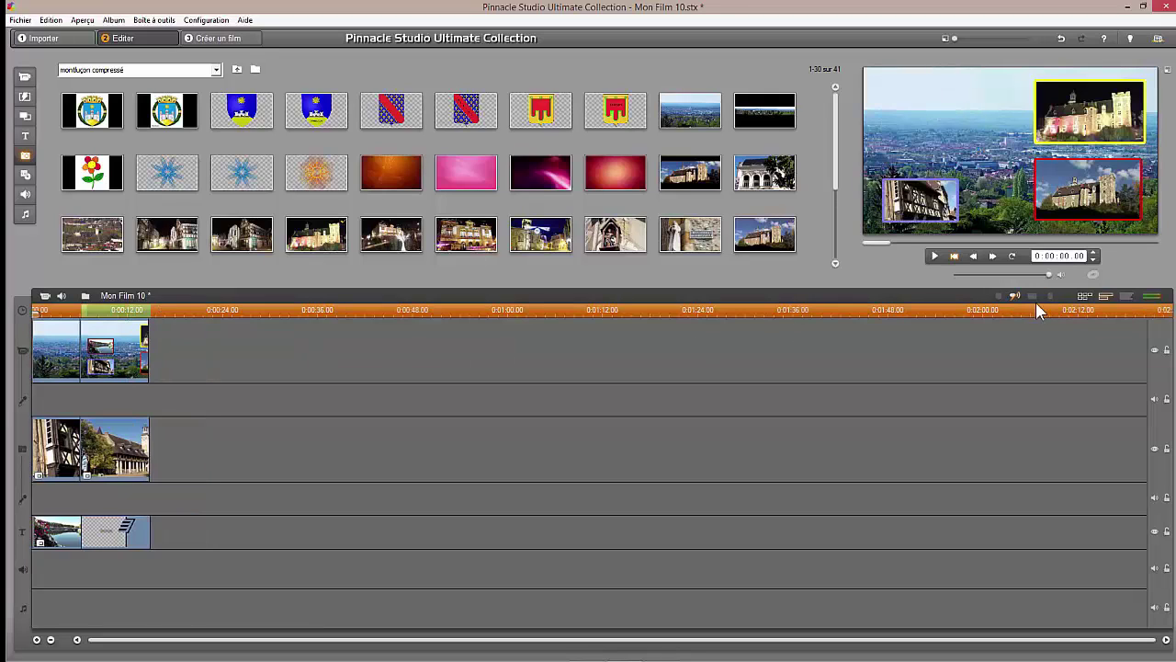
left_click(49, 359)
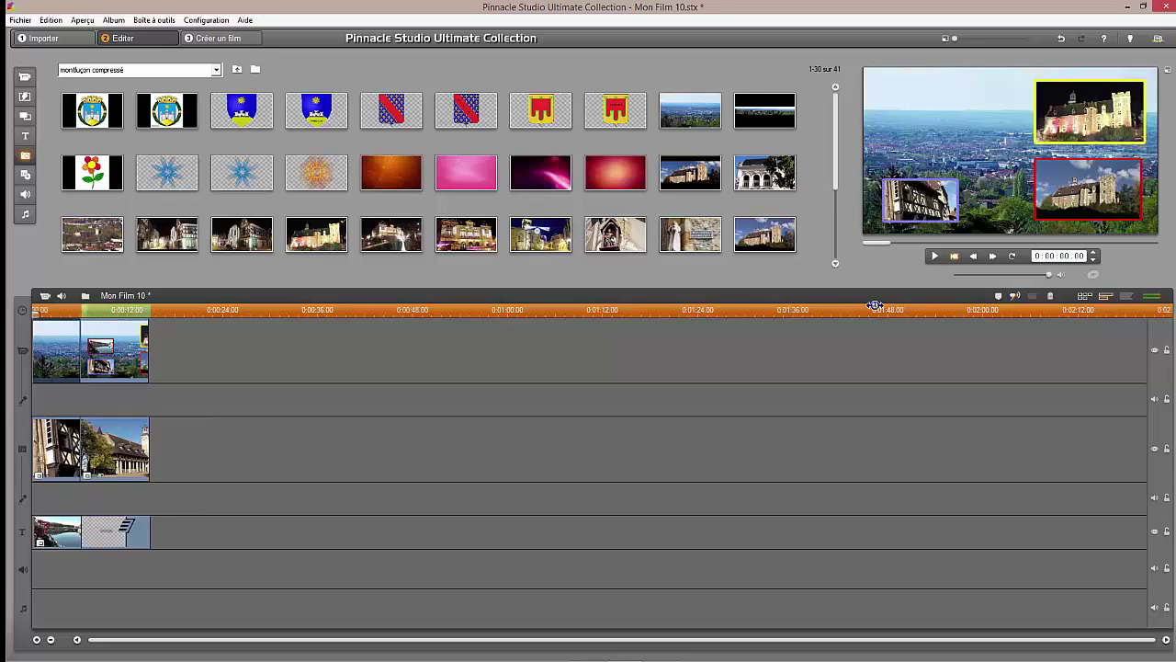
left_click(1051, 297)
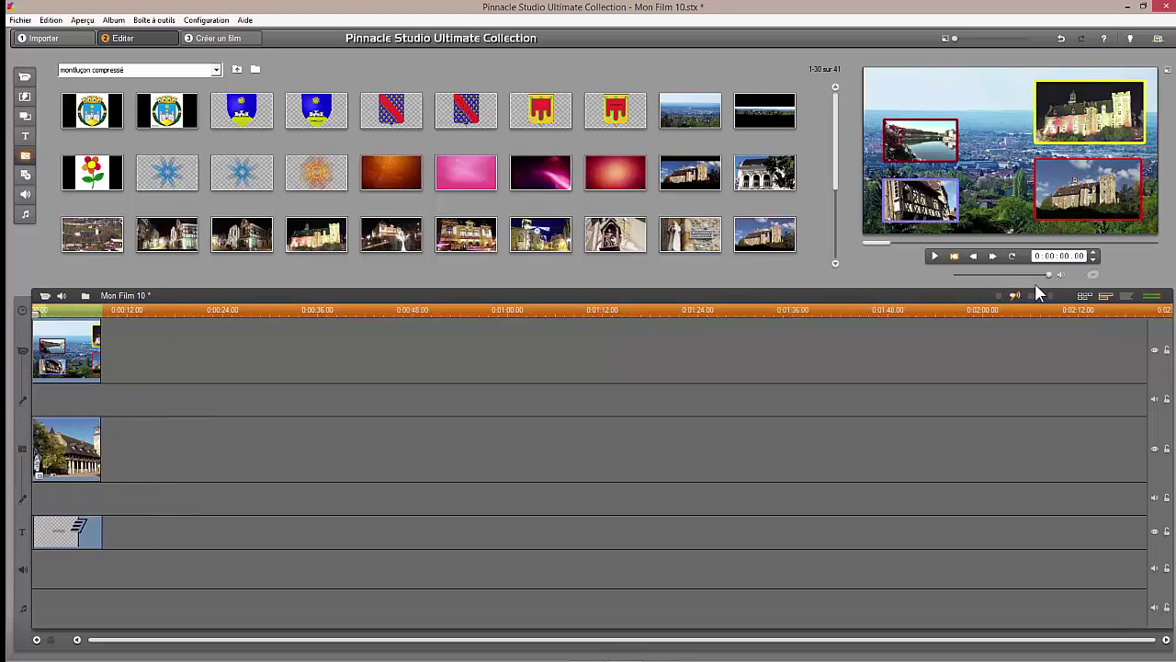
Undo and redo the last section deletion, and view the finished composite full screen
left_click(1062, 41)
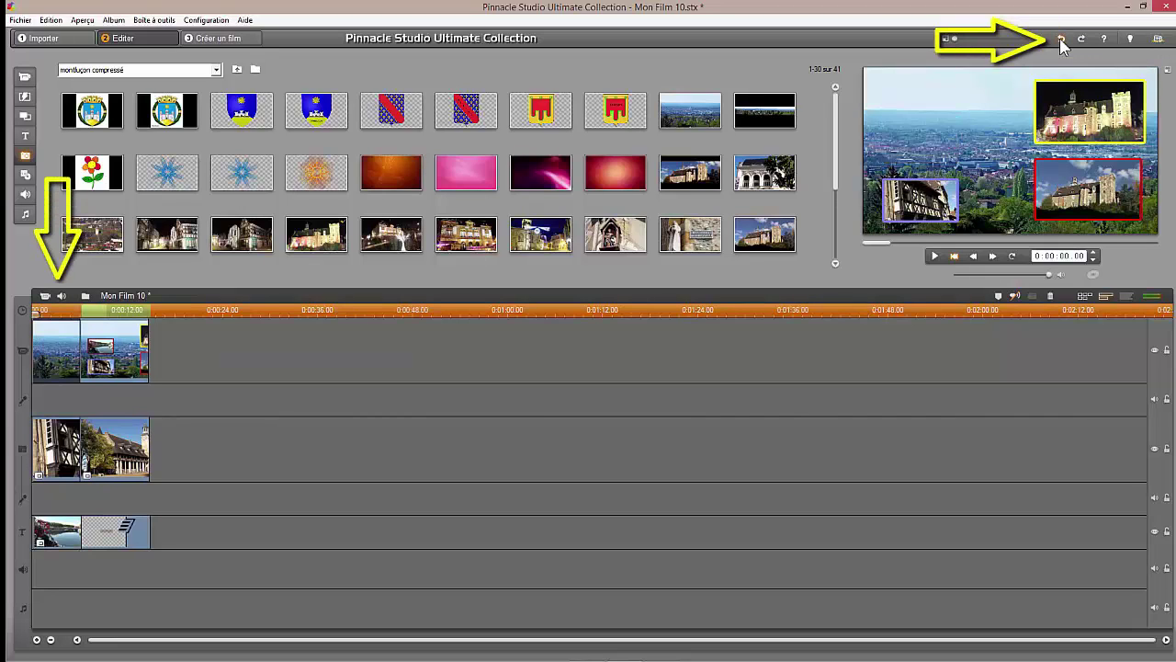
left_click(1083, 40)
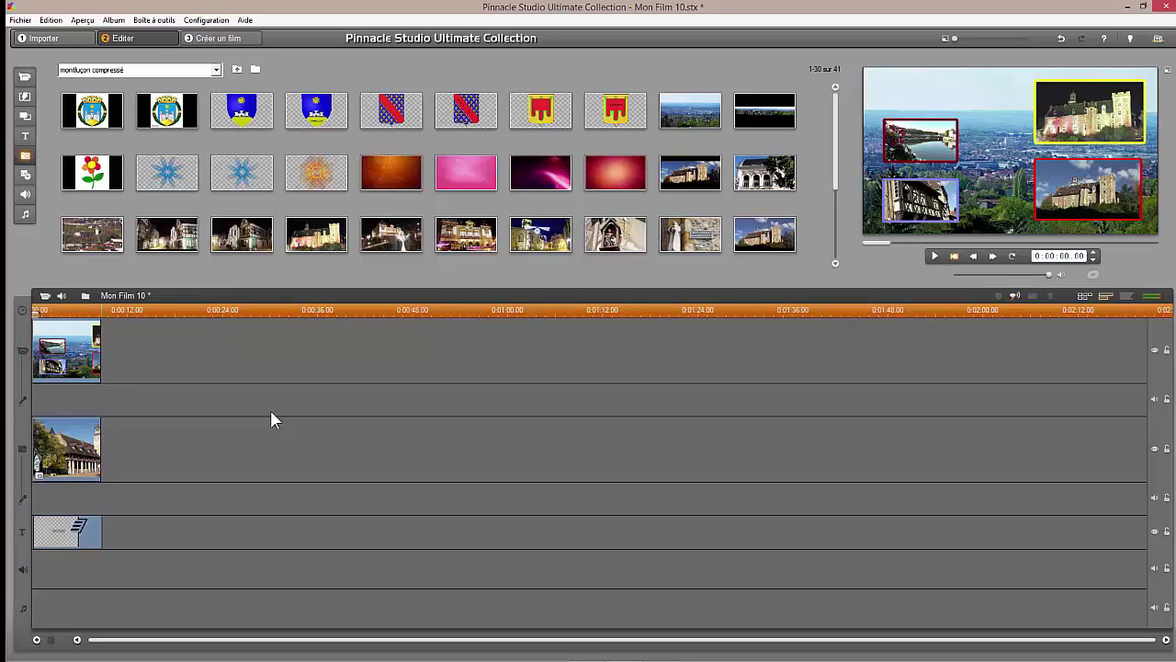
left_click(1170, 74)
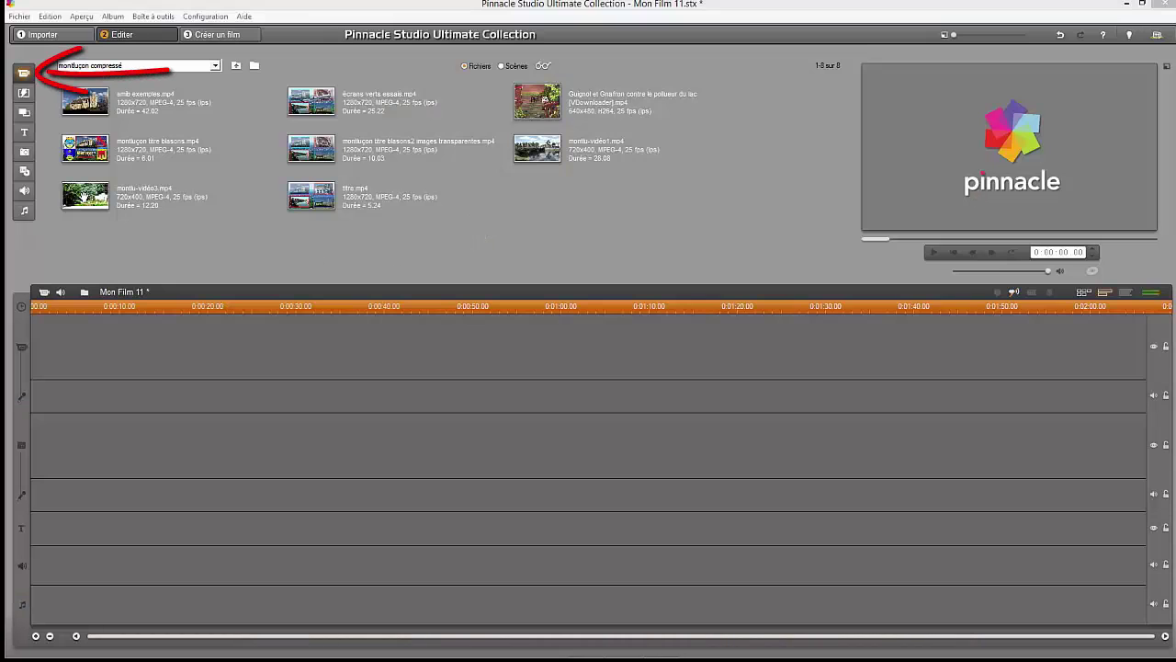
Put montlu-vidéo3.mp4 on the main video track and the Guignol et Gnafron clip on the overlay track, trimmed to the same length
left_click_drag(82, 197, 73, 339)
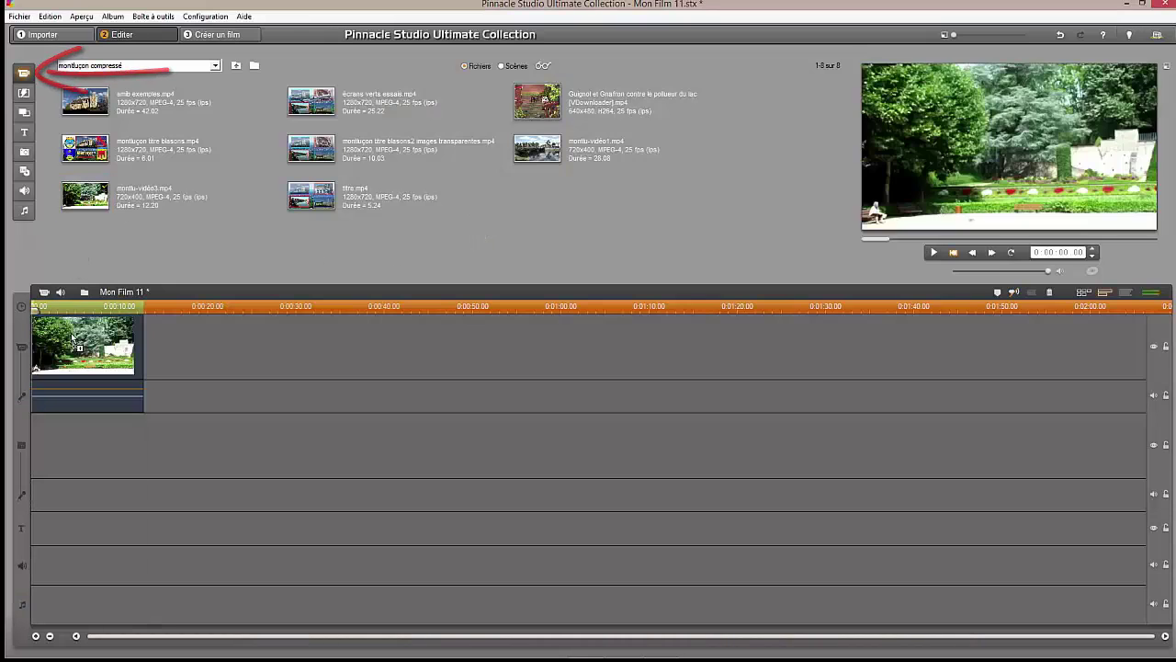
left_click_drag(529, 99, 37, 452)
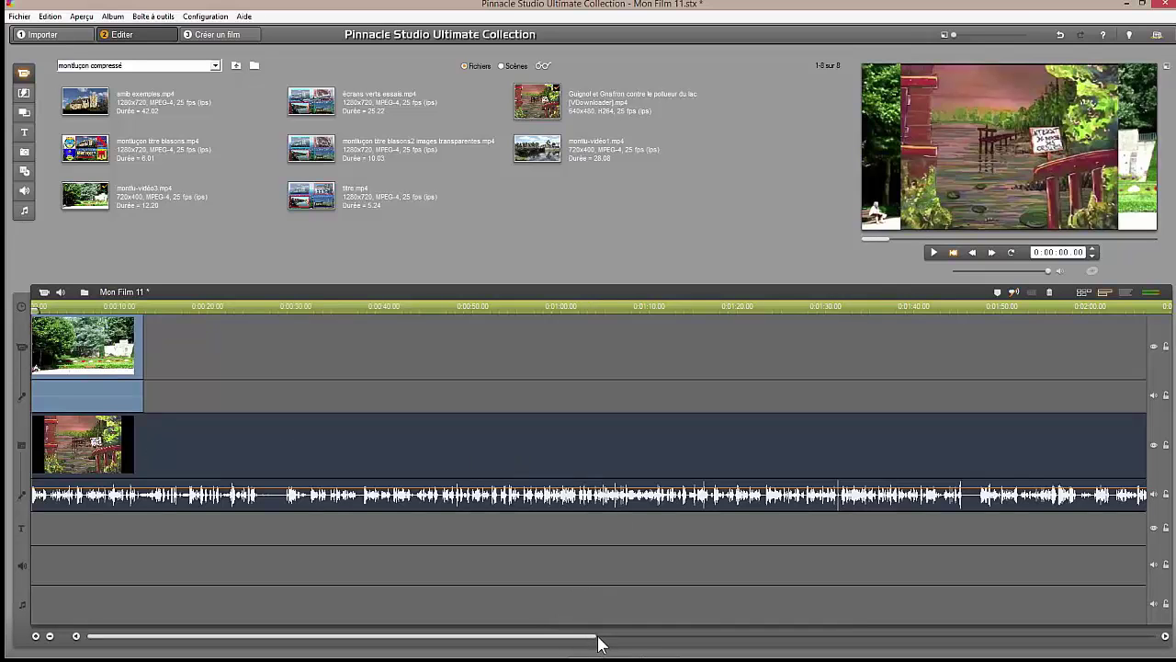
left_click_drag(586, 642, 845, 646)
left_click_drag(980, 459, 84, 462)
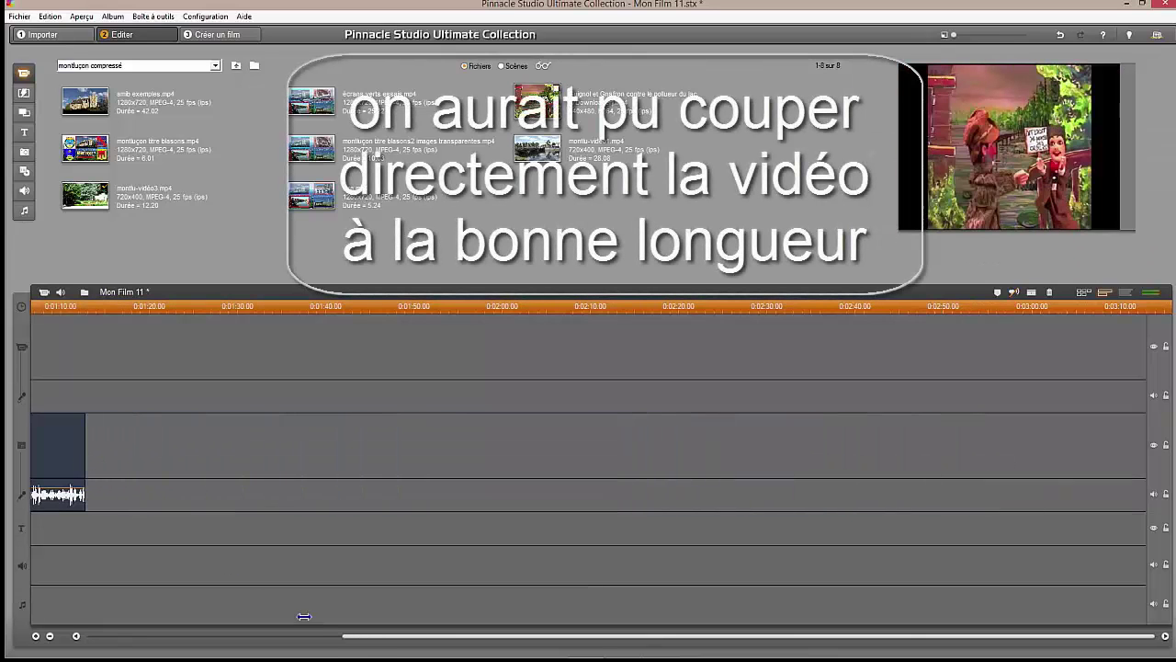
left_click_drag(367, 647, 71, 625)
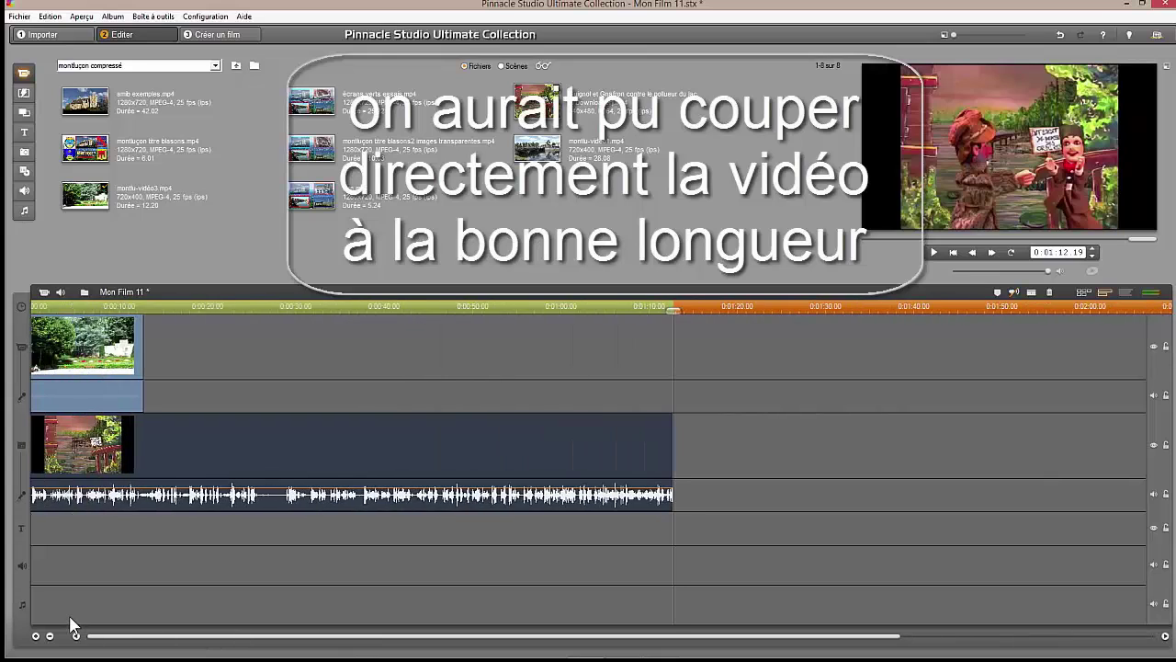
left_click_drag(673, 454, 144, 440)
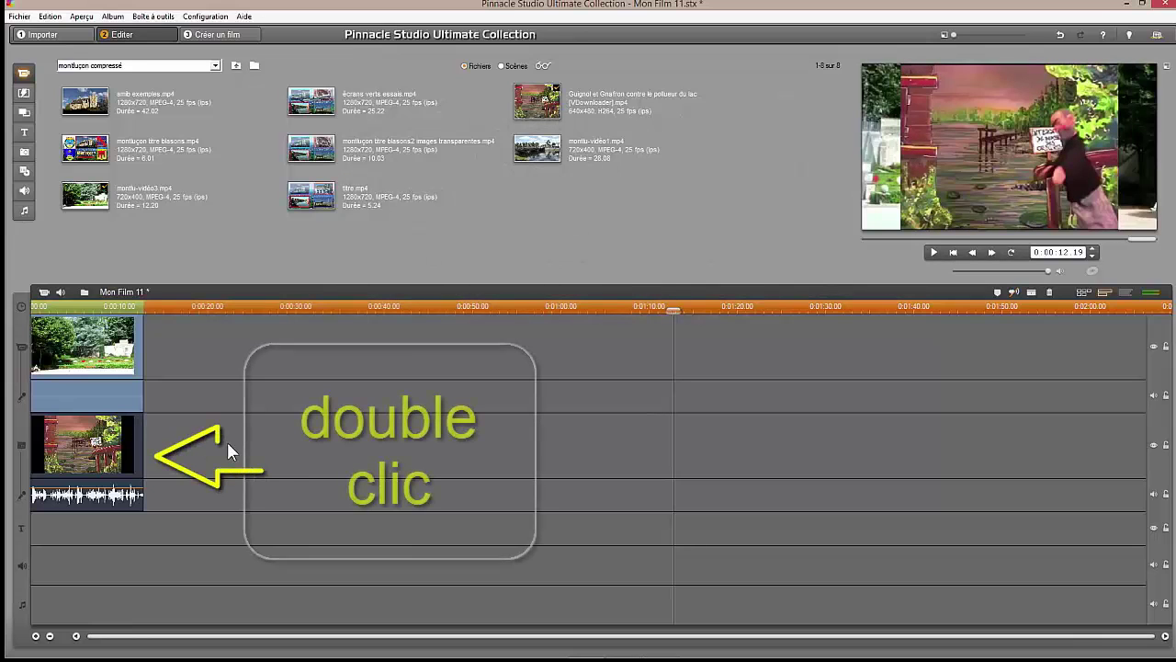
Overlay the Guignol et Gnafron clip as a reduced picture-in-picture in the frame's lower-left corner and close its settings
double_click(99, 438)
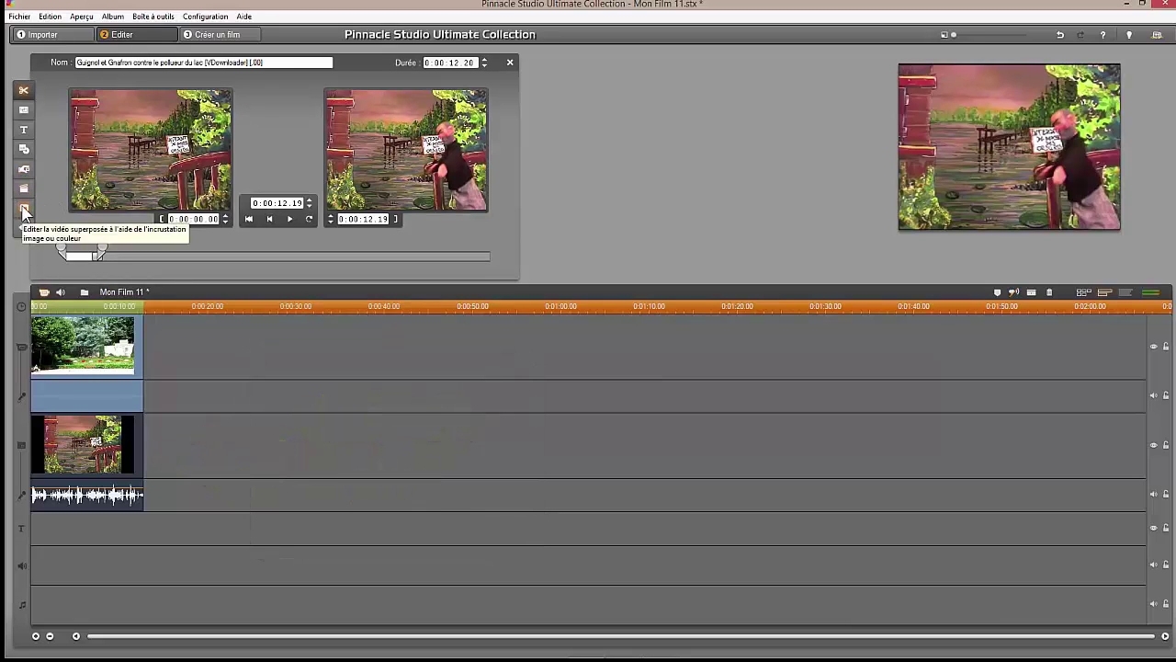
left_click(25, 211)
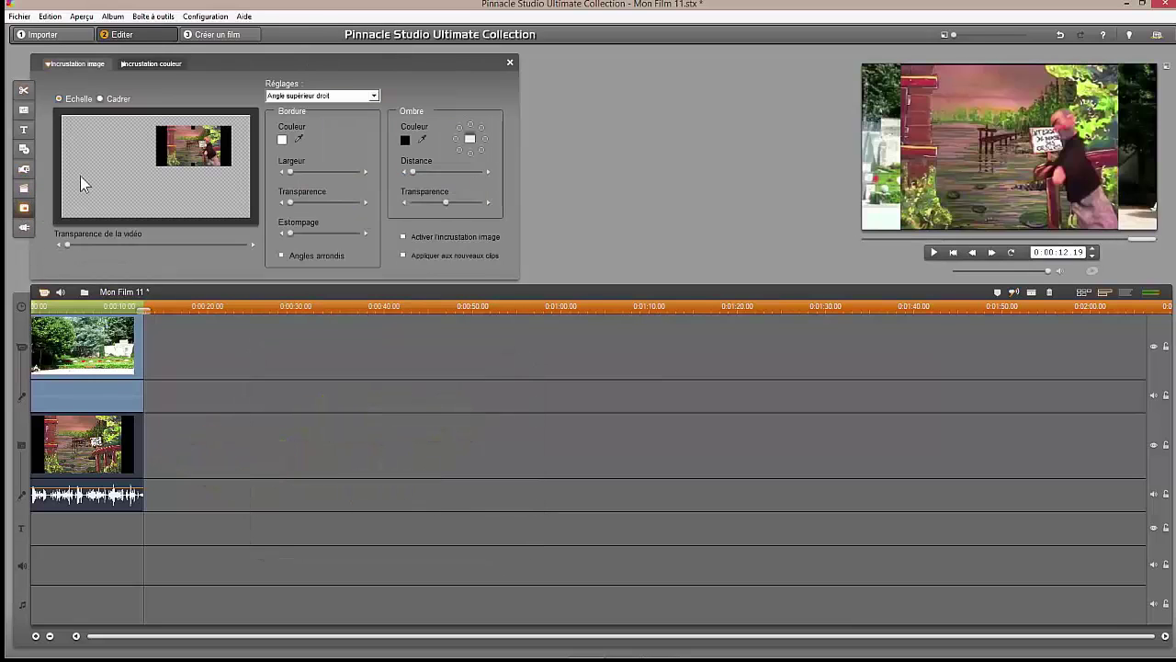
left_click_drag(181, 136, 74, 189)
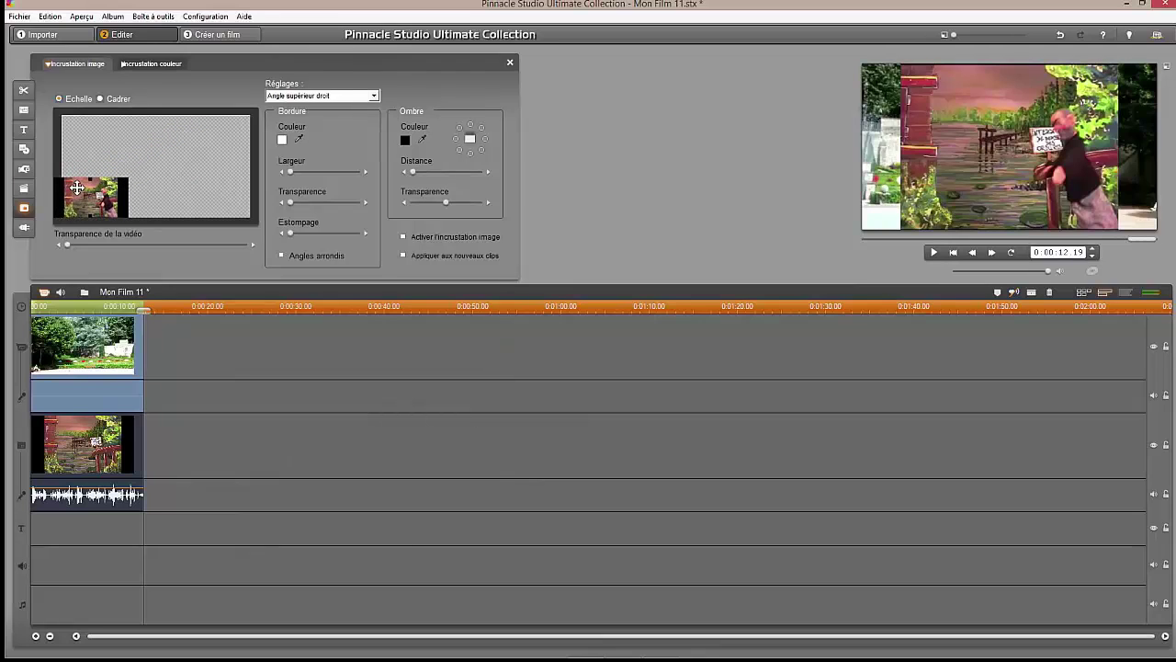
left_click(510, 64)
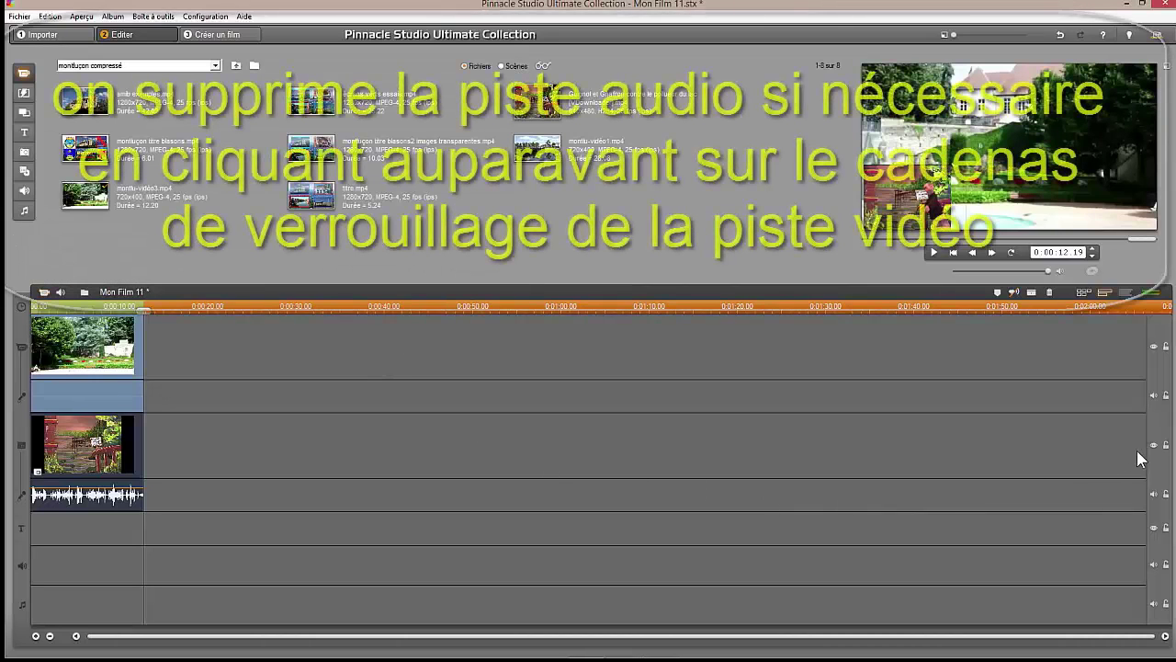
Lock the overlay video track to delete only the Guignol clip's audio, and view the film full screen
left_click(1167, 446)
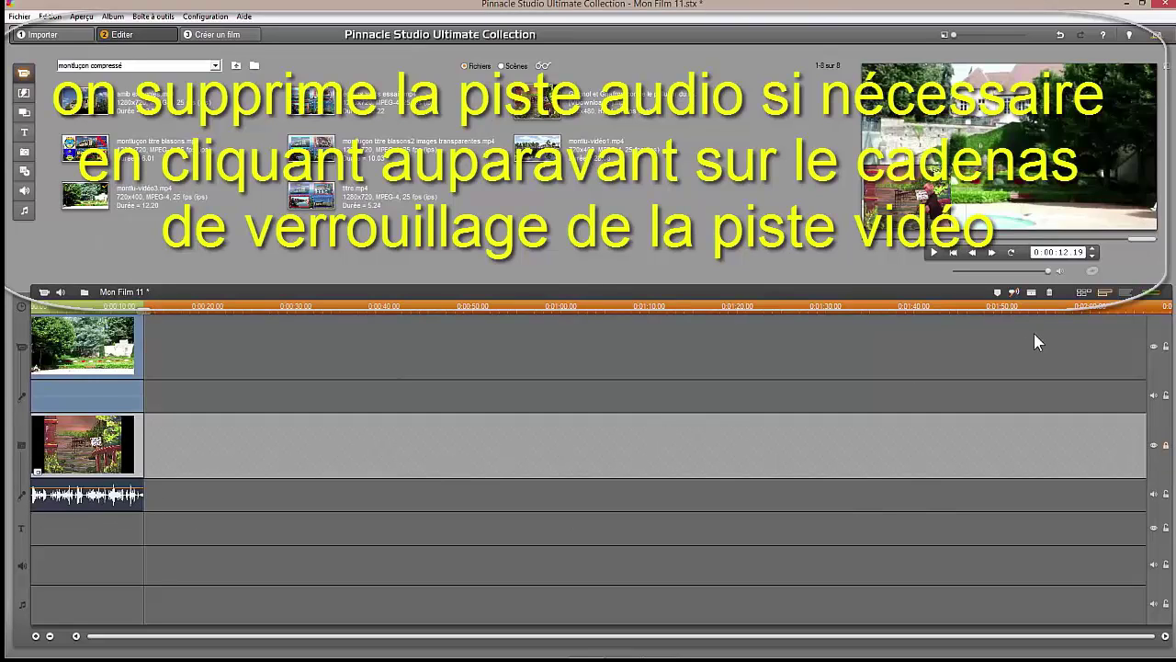
left_click(1050, 293)
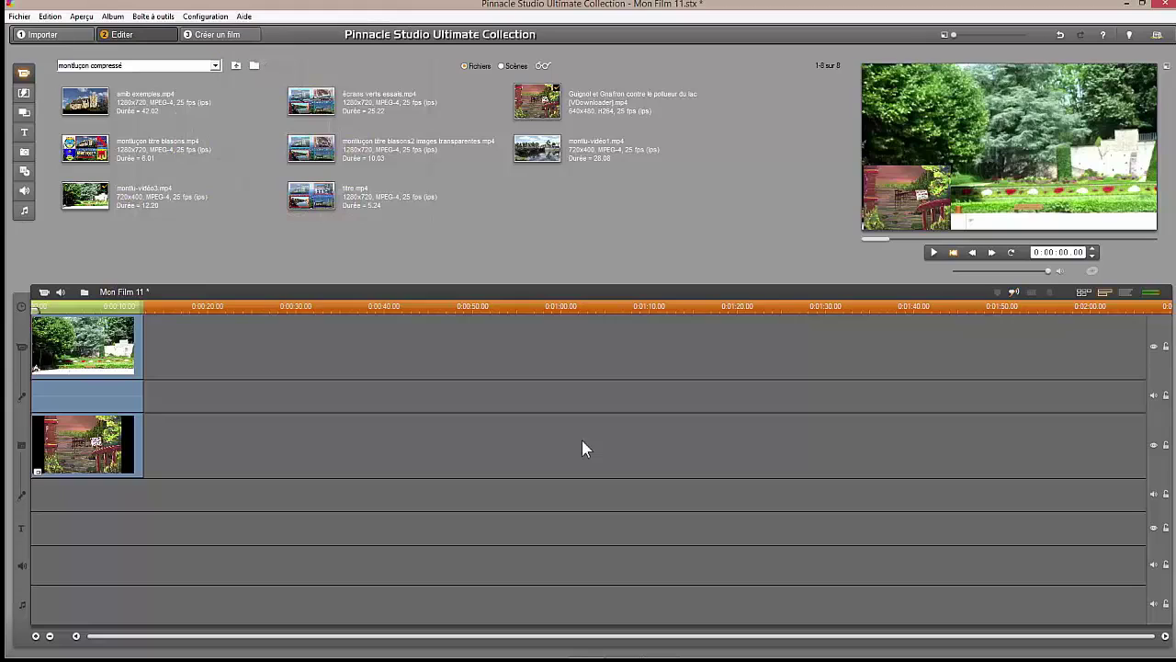
left_click(1168, 71)
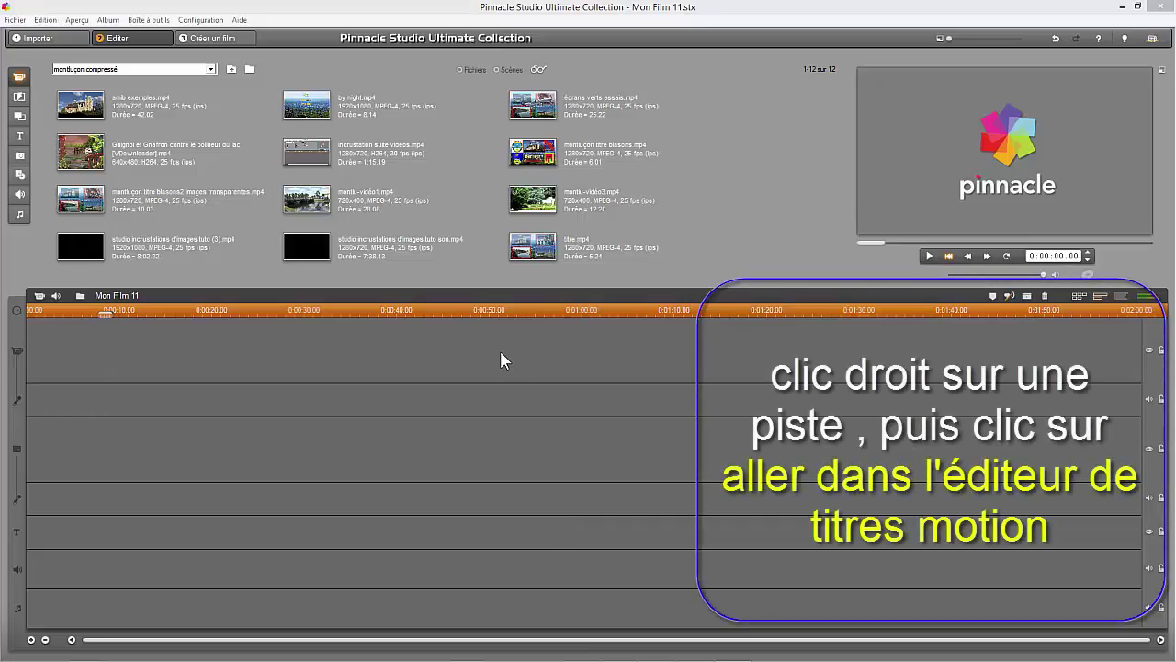
Open the Motion title editor from the empty timeline and delete the default placeholder text
right_click(501, 352)
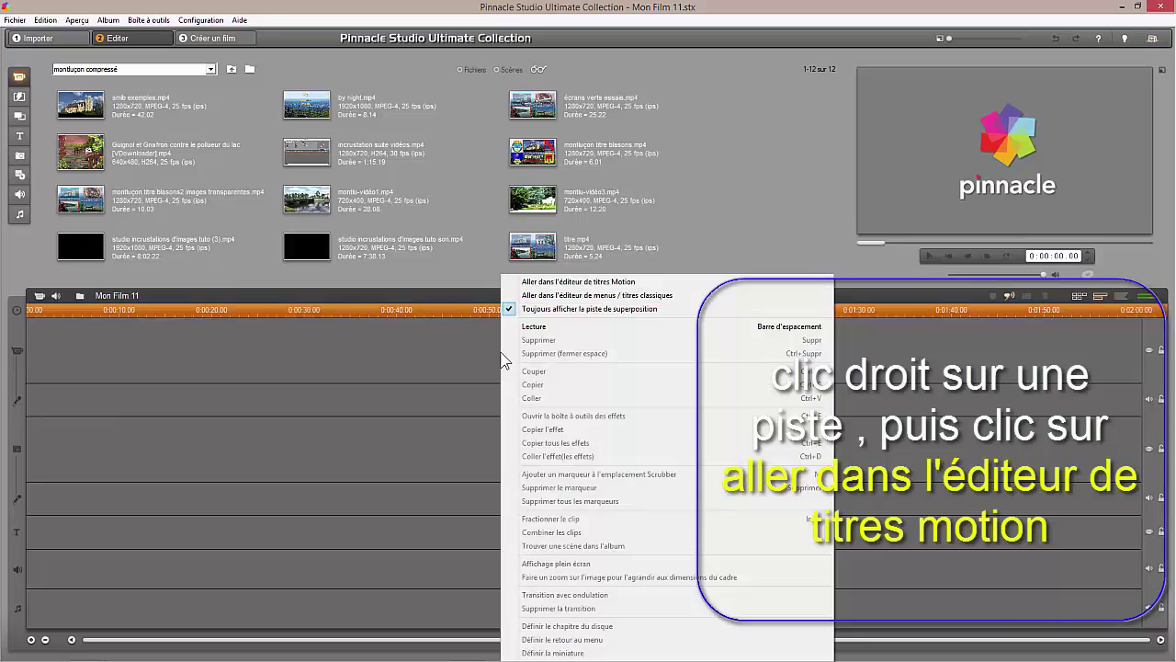
left_click(564, 283)
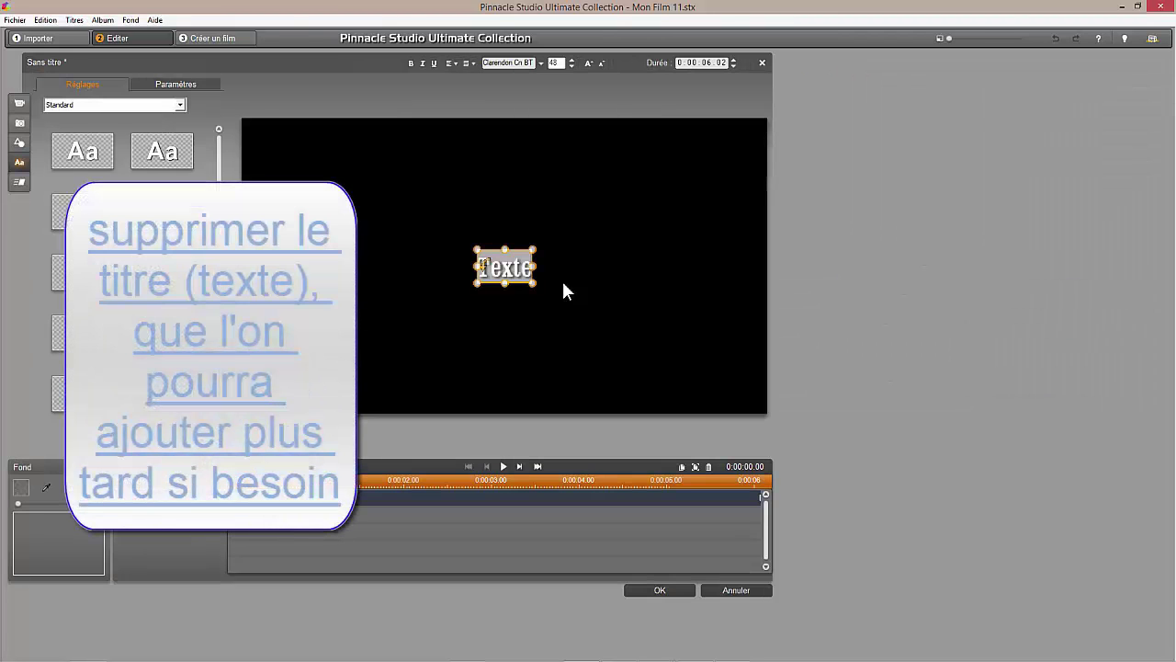
key("Delete")
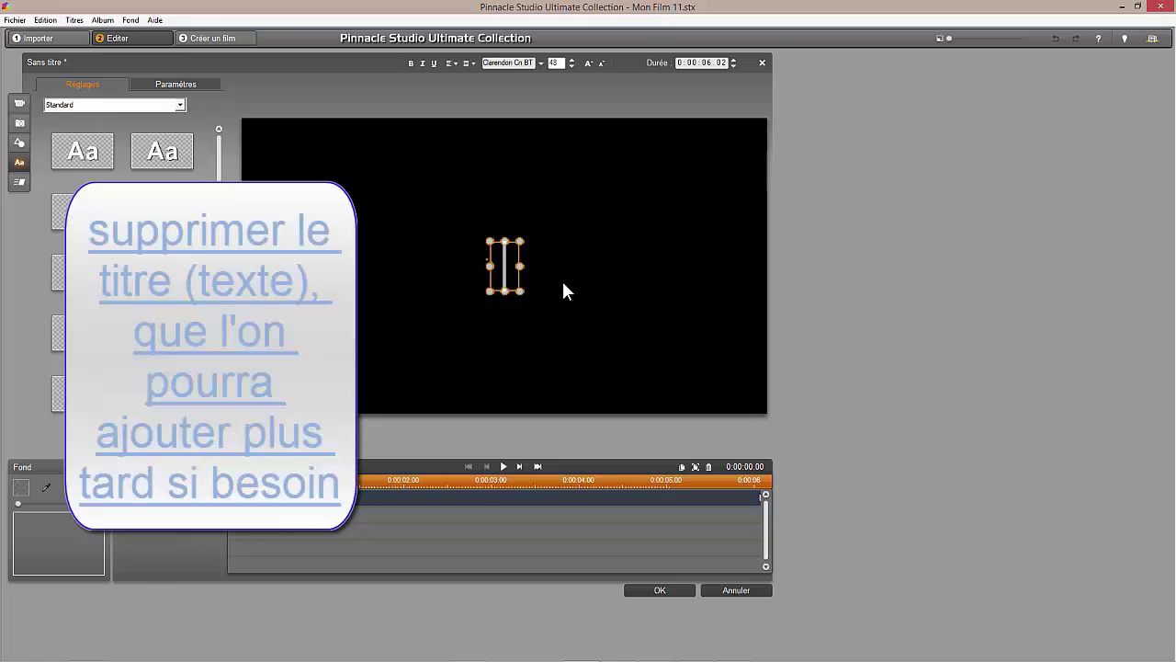
Add the town panorama photo from the image library to the title as a full-frame background
left_click(19, 123)
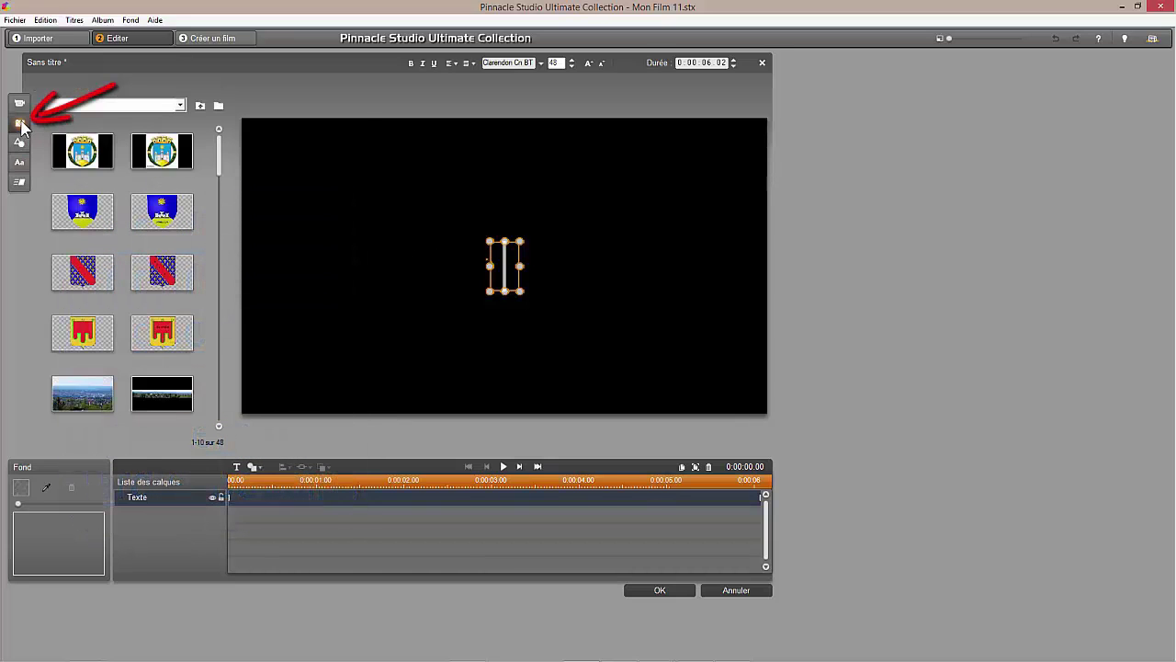
left_click(87, 395)
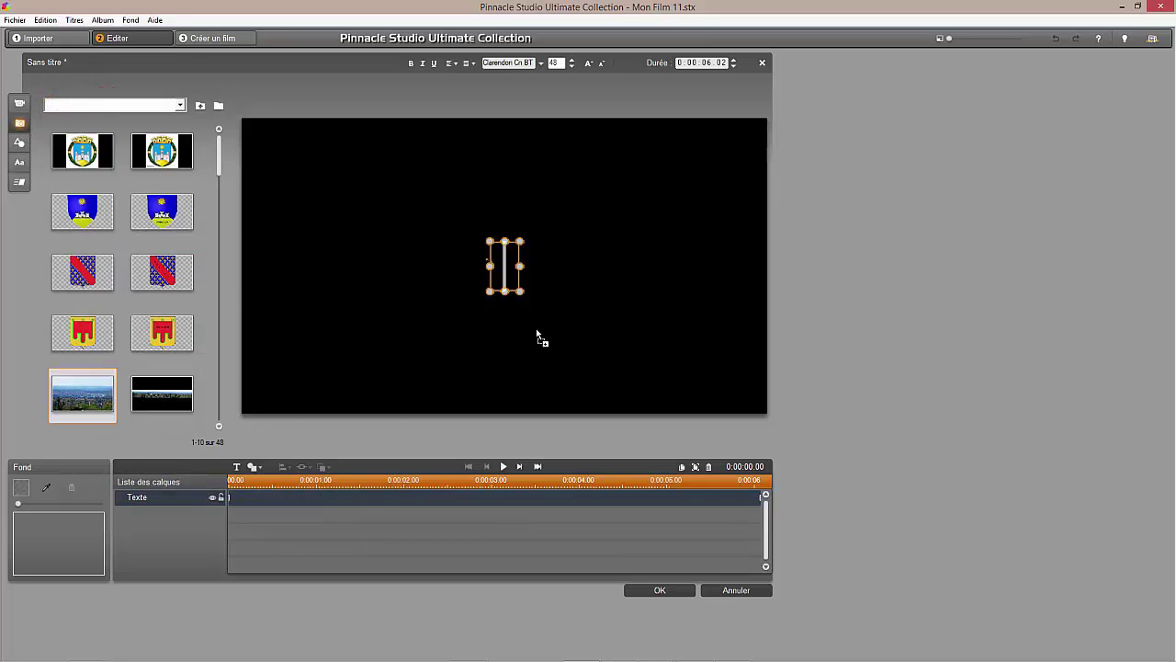
left_click_drag(538, 335, 537, 334)
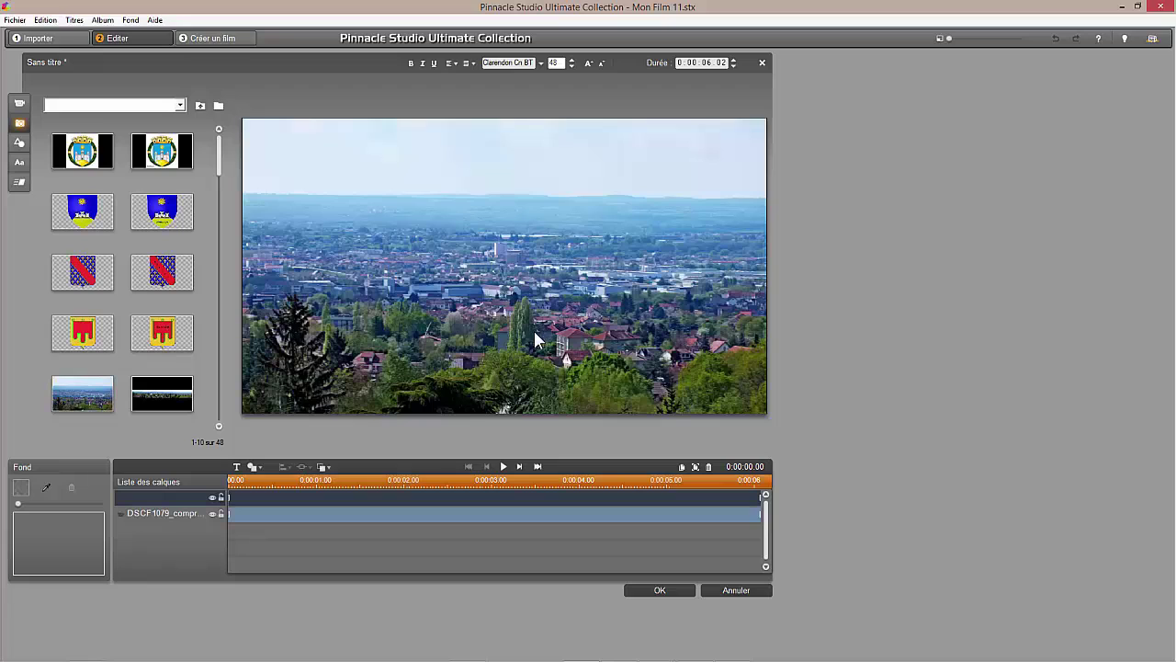
Add the daytime castle photo over the panorama, reduced to about a quarter of the frame width, in the frame's upper-left area
left_click(218, 428)
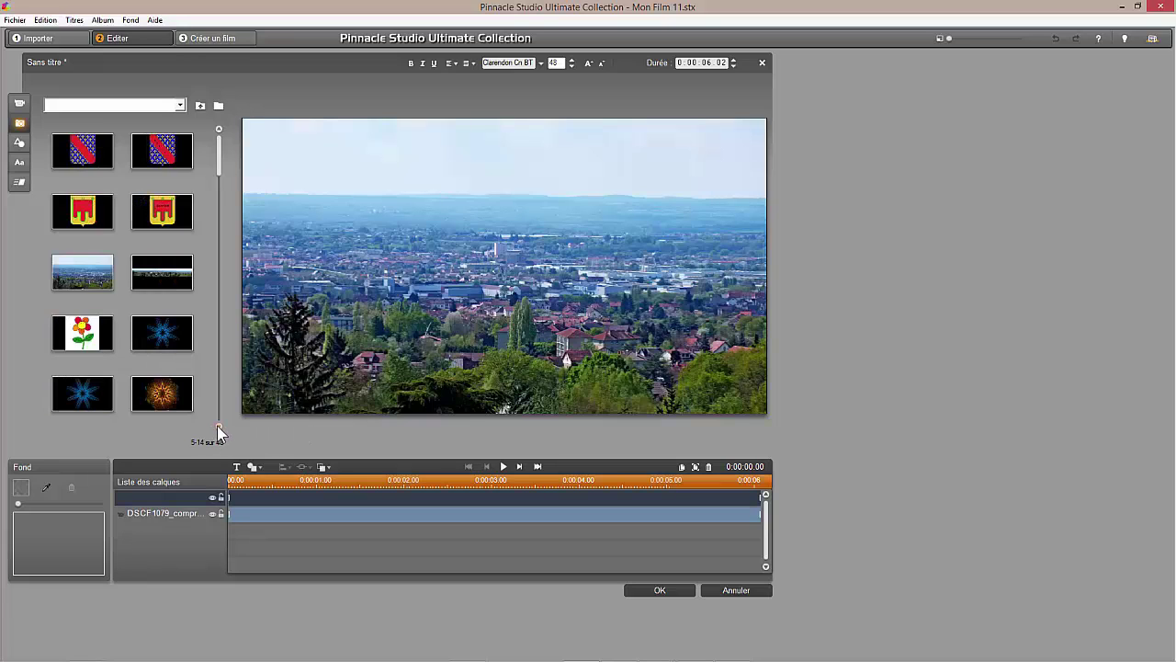
left_click(219, 427)
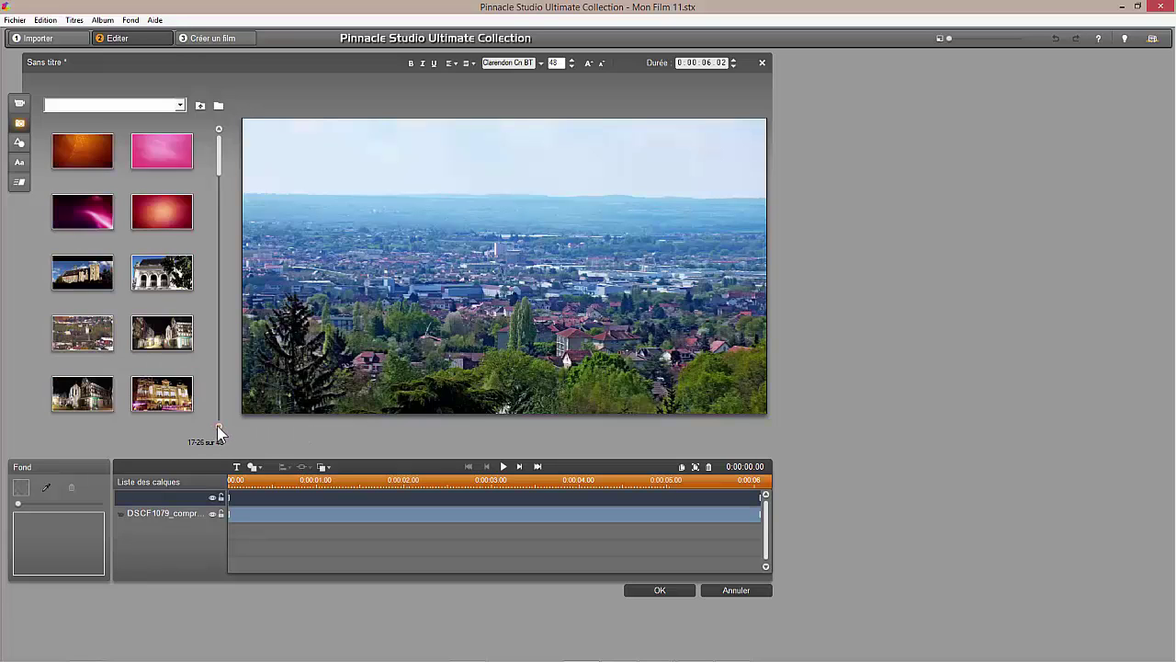
left_click(219, 428)
left_click(218, 428)
left_click(219, 428)
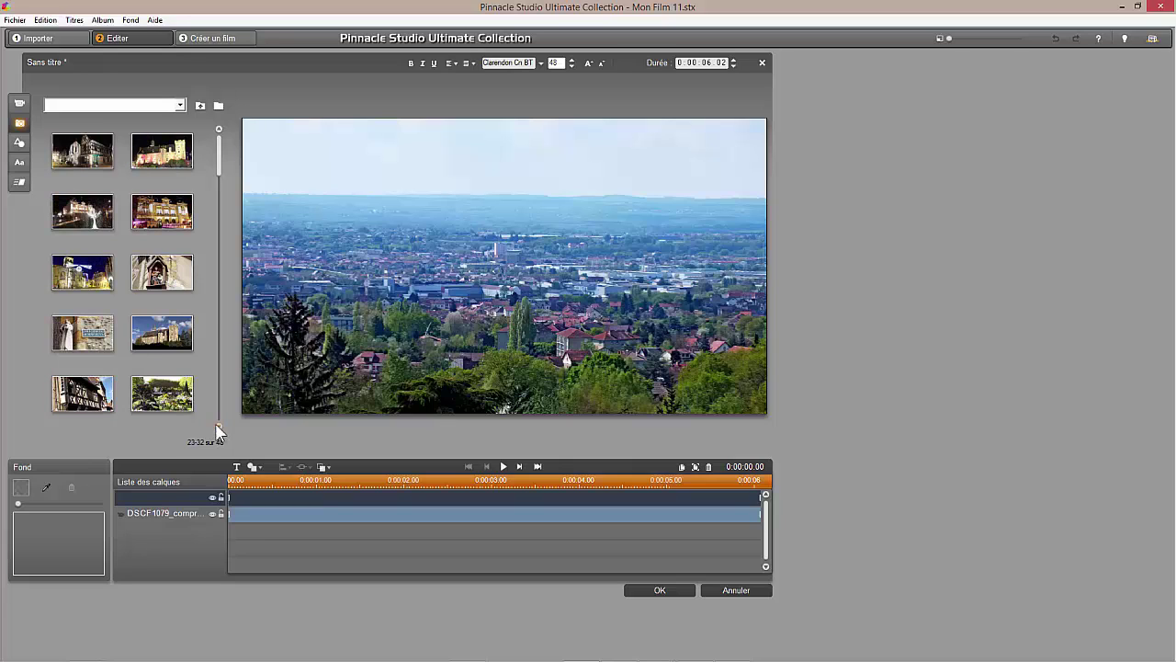
left_click_drag(162, 329, 181, 332)
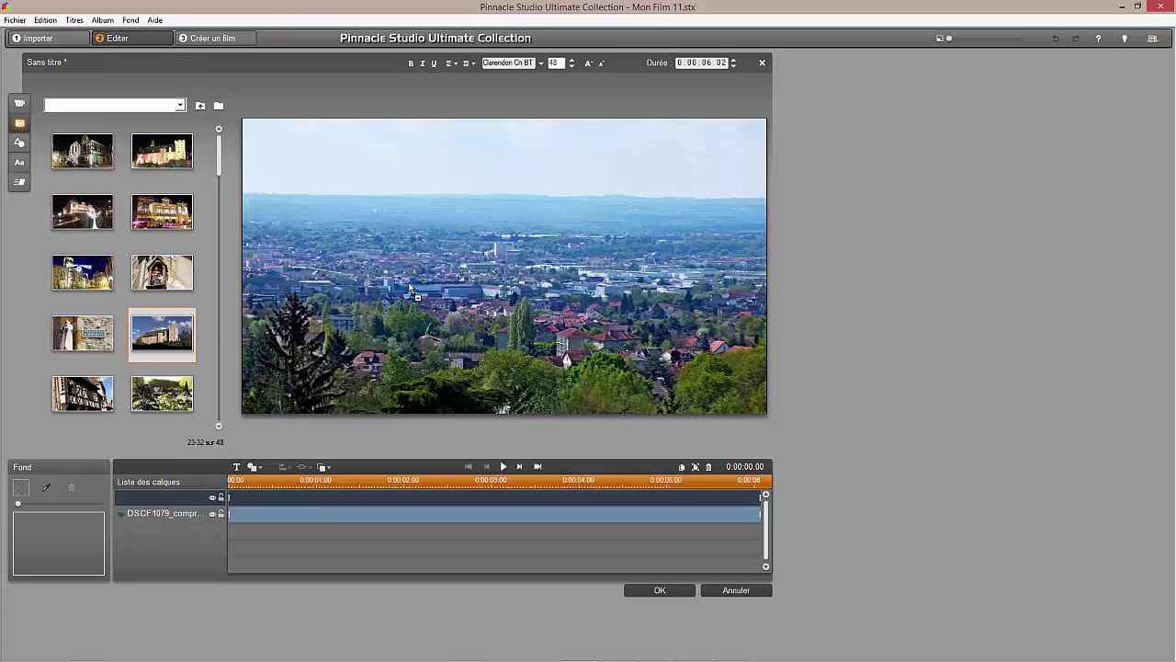
left_click_drag(410, 291, 409, 282)
left_click(706, 164)
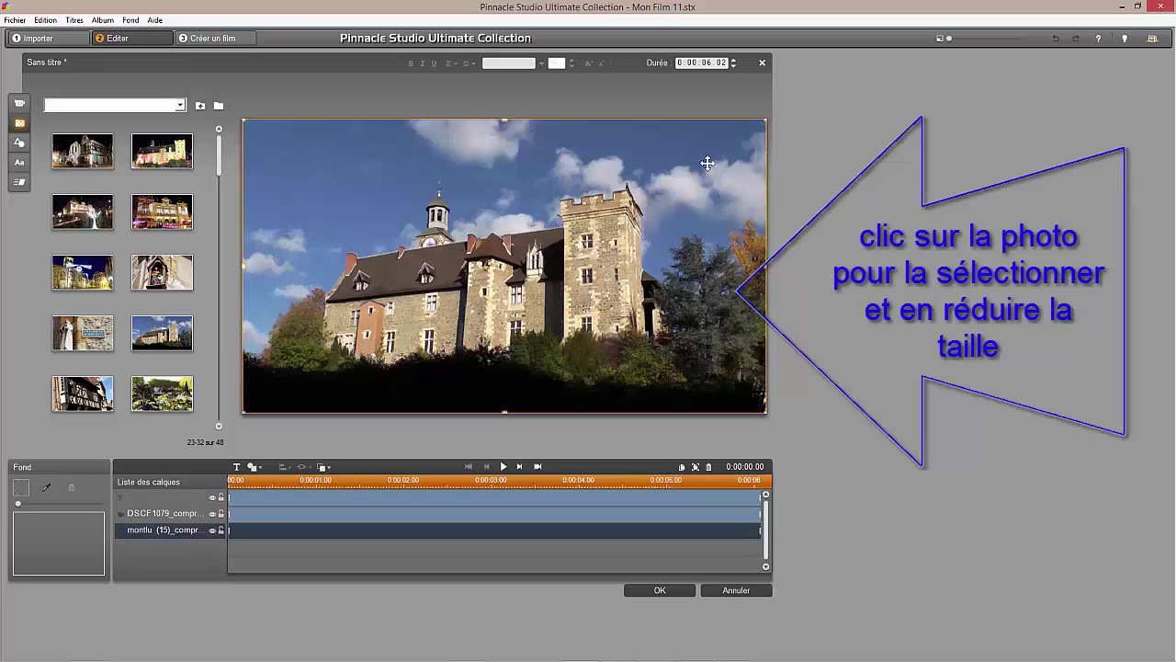
left_click_drag(765, 120, 379, 317)
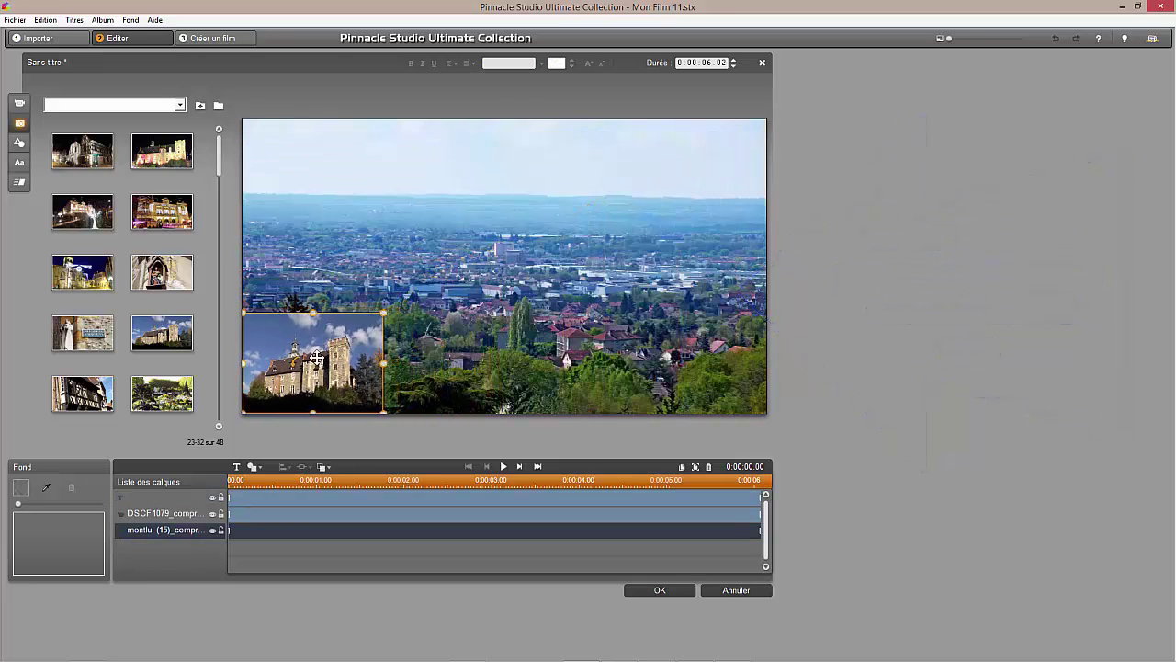
left_click_drag(316, 358, 348, 214)
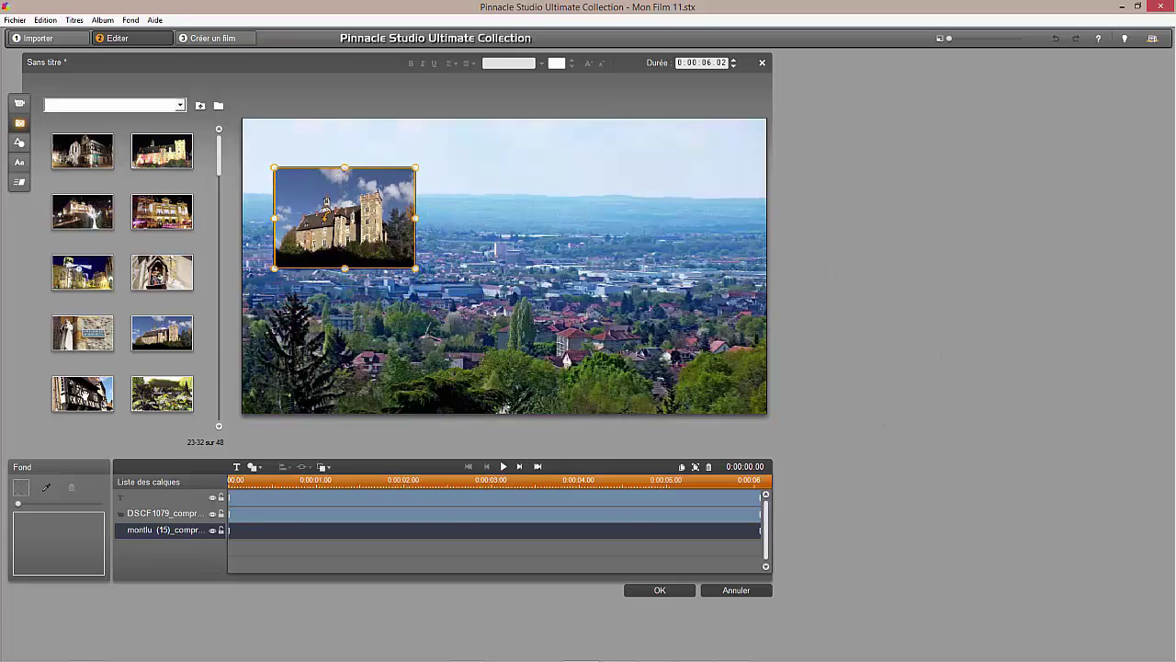
Add the half-timbered house photo, reduced to about a quarter of the frame width, in the frame's upper-right area
double_click(82, 396)
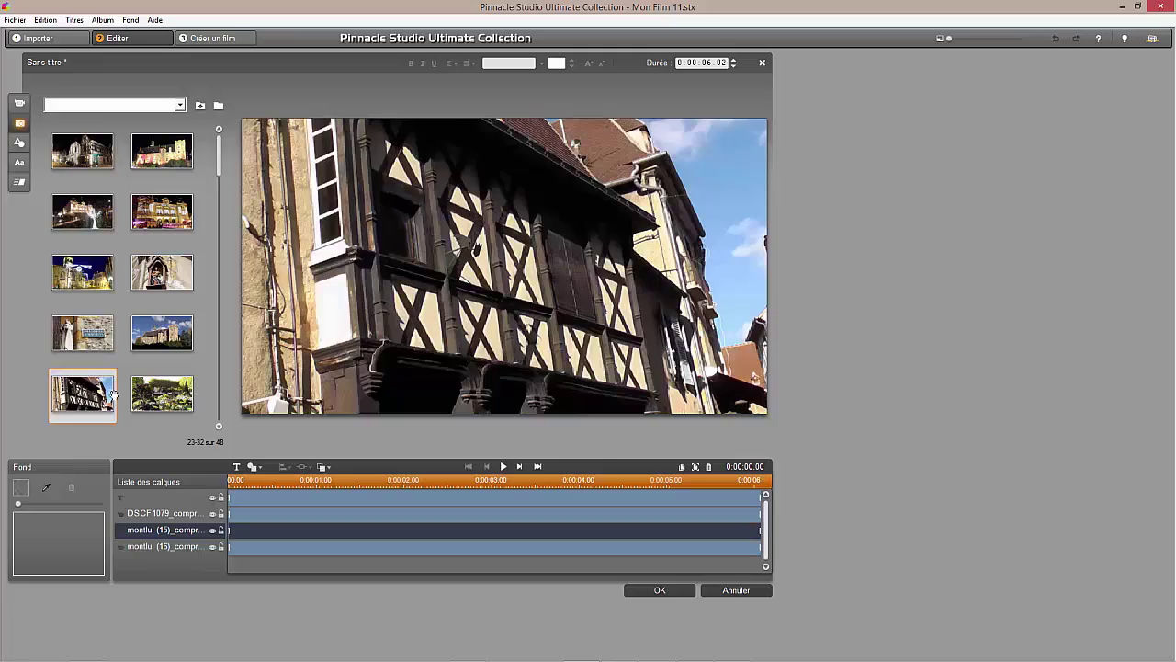
left_click(597, 277)
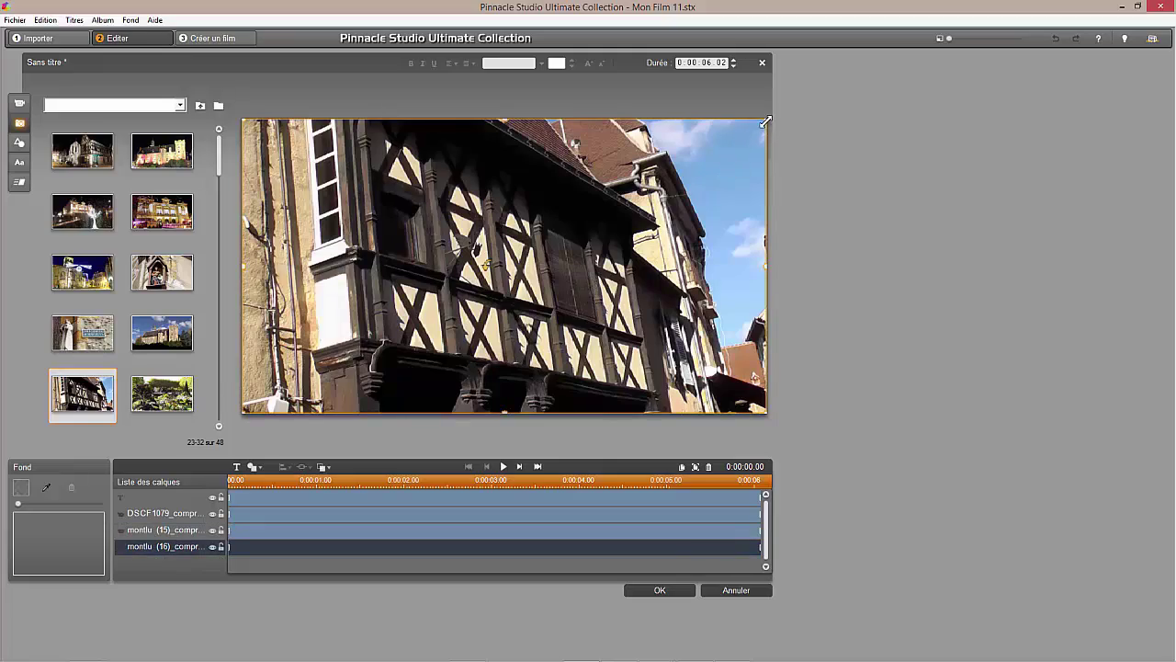
left_click_drag(766, 121, 397, 314)
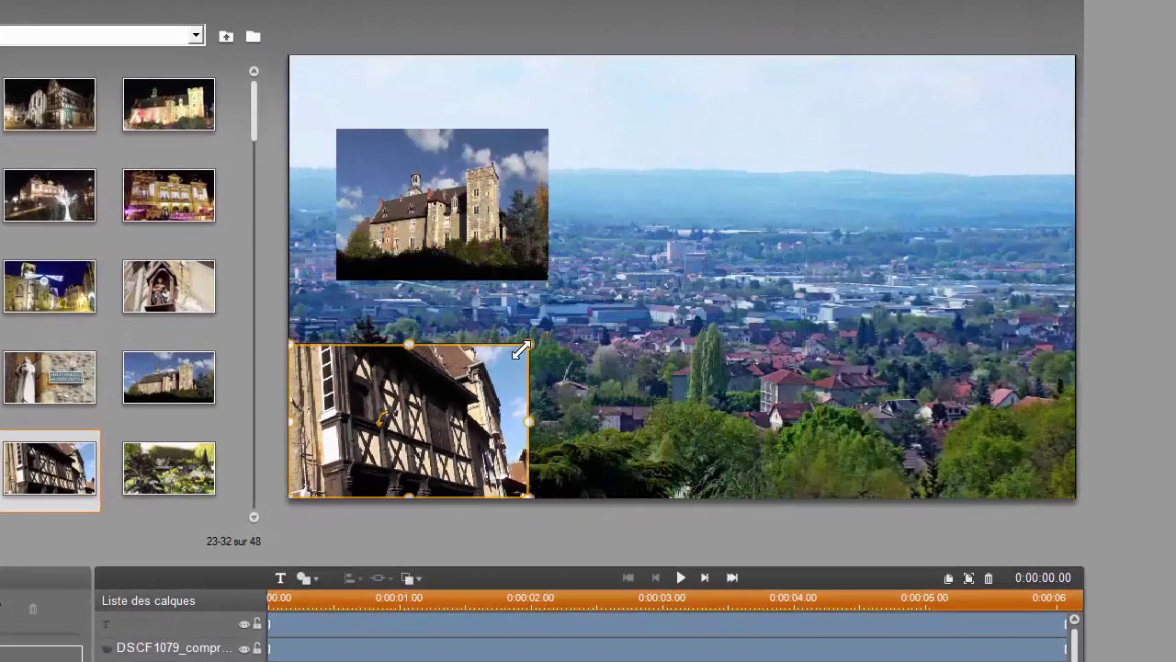
left_click_drag(522, 350, 491, 377)
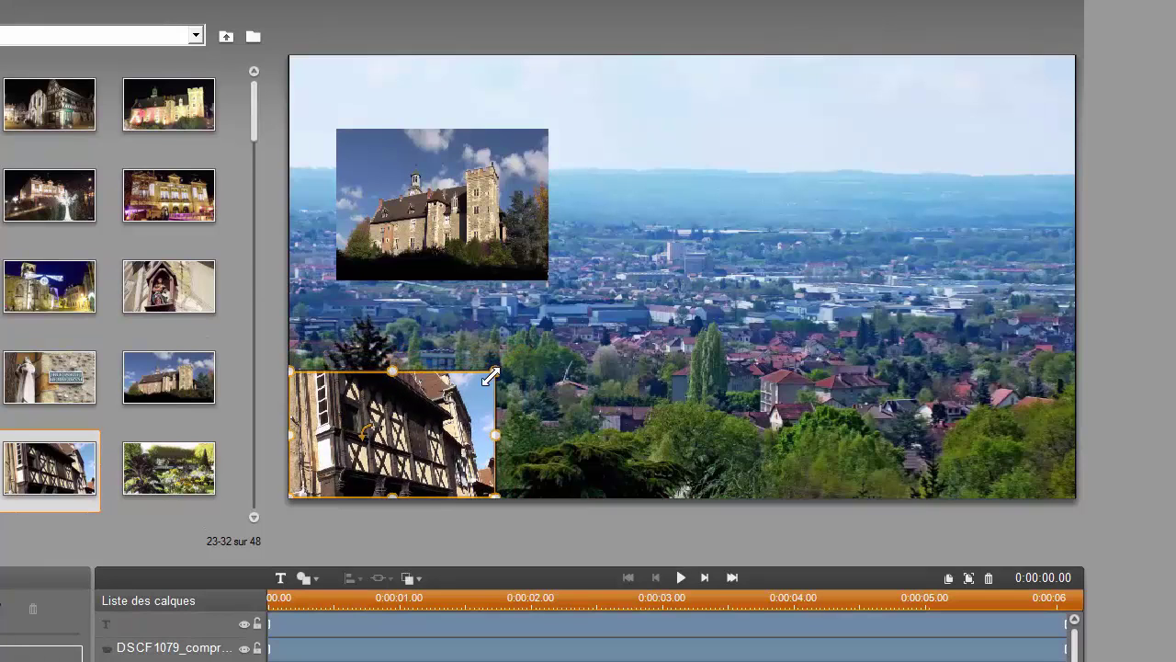
left_click_drag(399, 414, 932, 139)
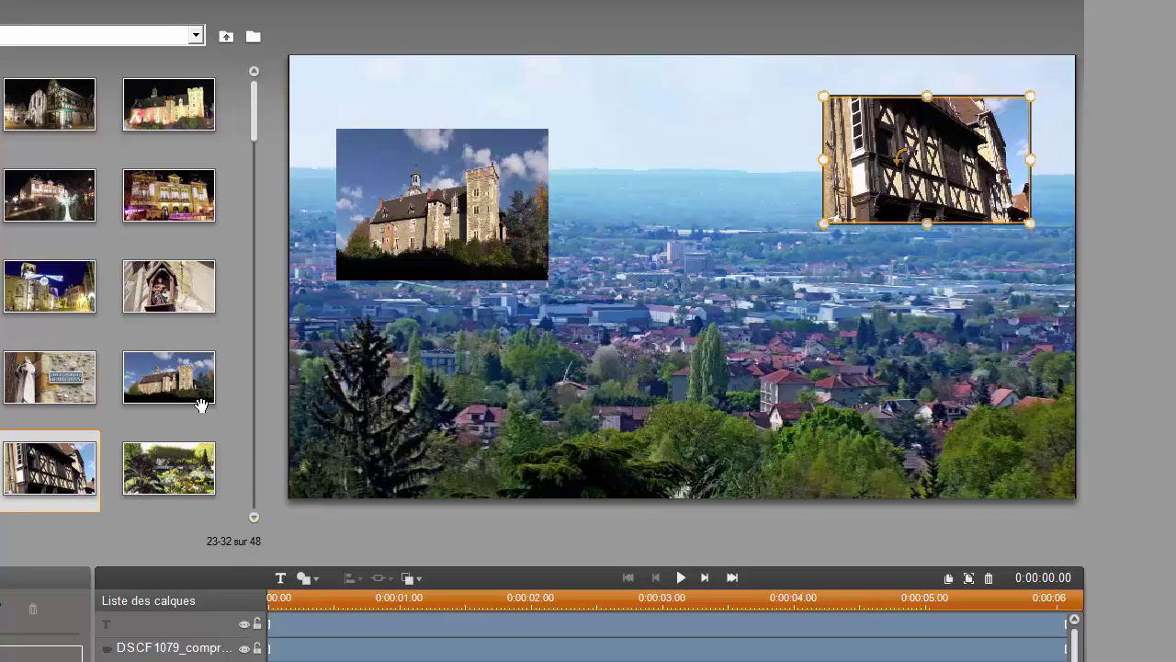
Add the photo of the building with the clock tower, reduced to about a third of the frame width, at the frame's lower centre
left_click(254, 516)
left_click(253, 516)
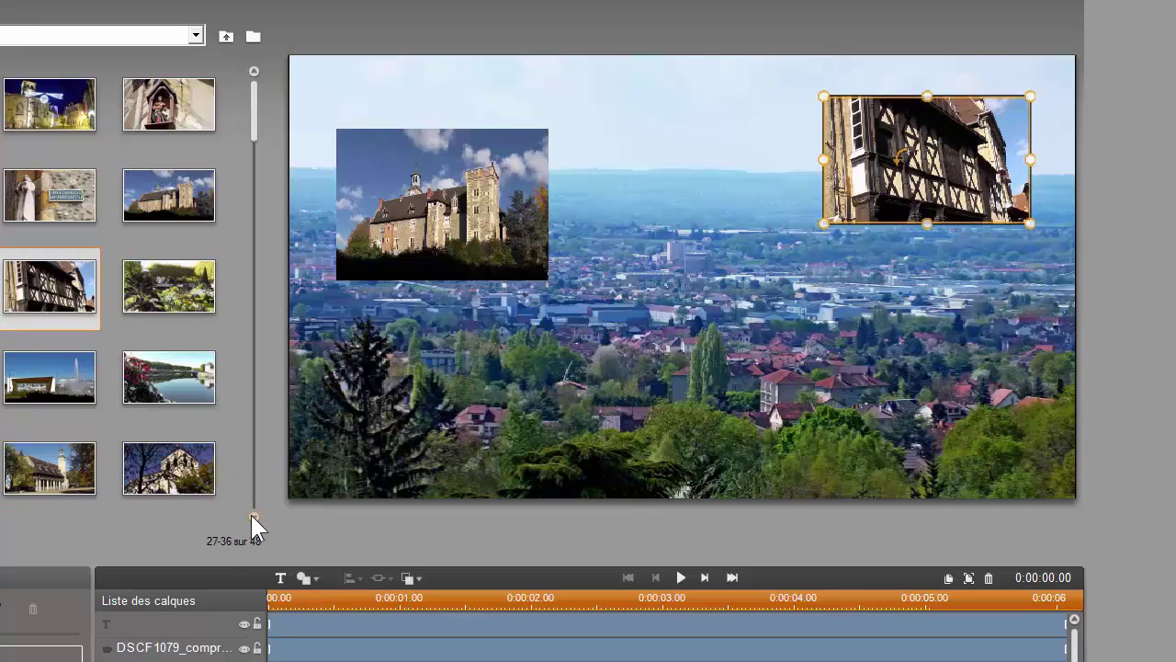
left_click(253, 515)
left_click(253, 516)
left_click(254, 516)
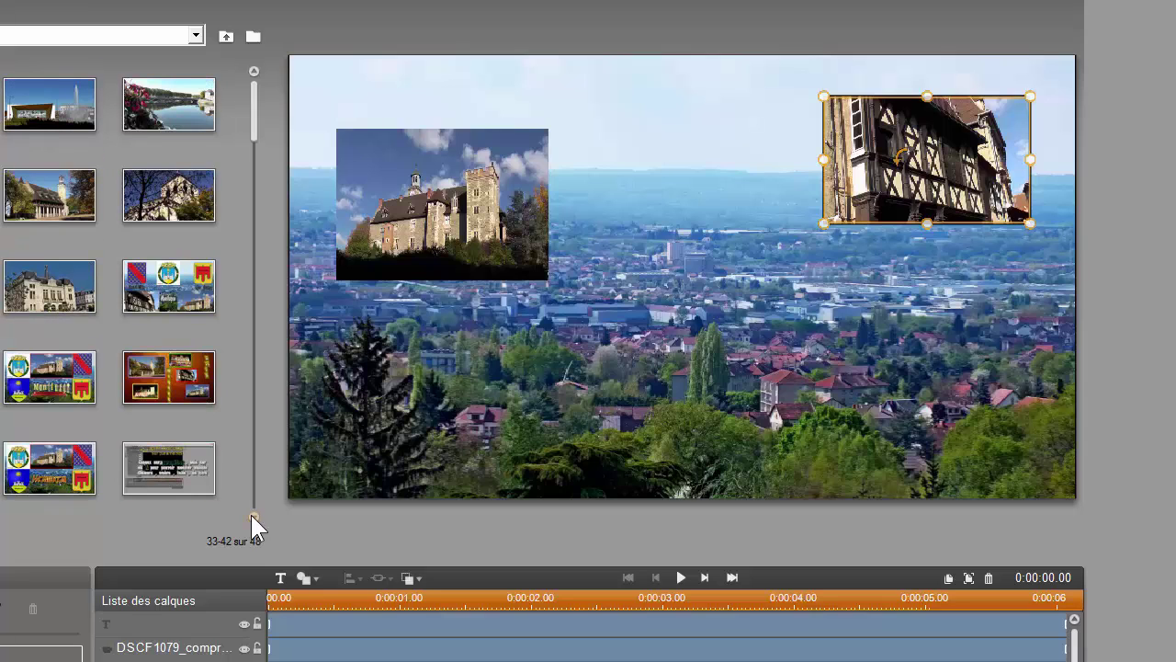
left_click(58, 187)
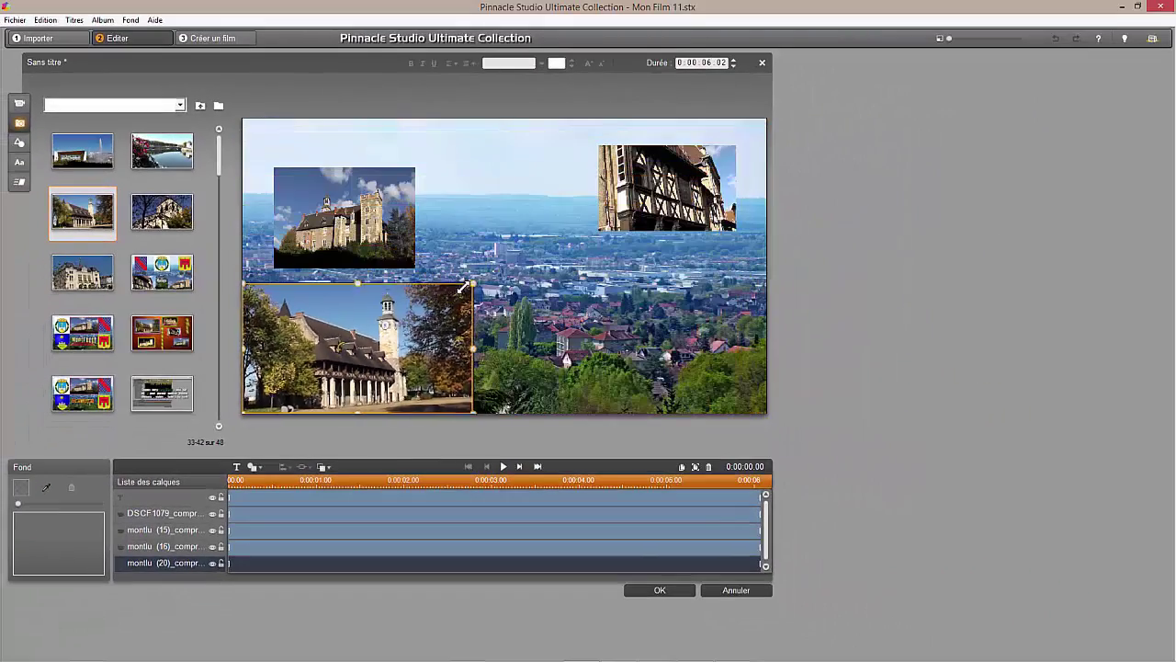
left_click_drag(462, 288, 398, 314)
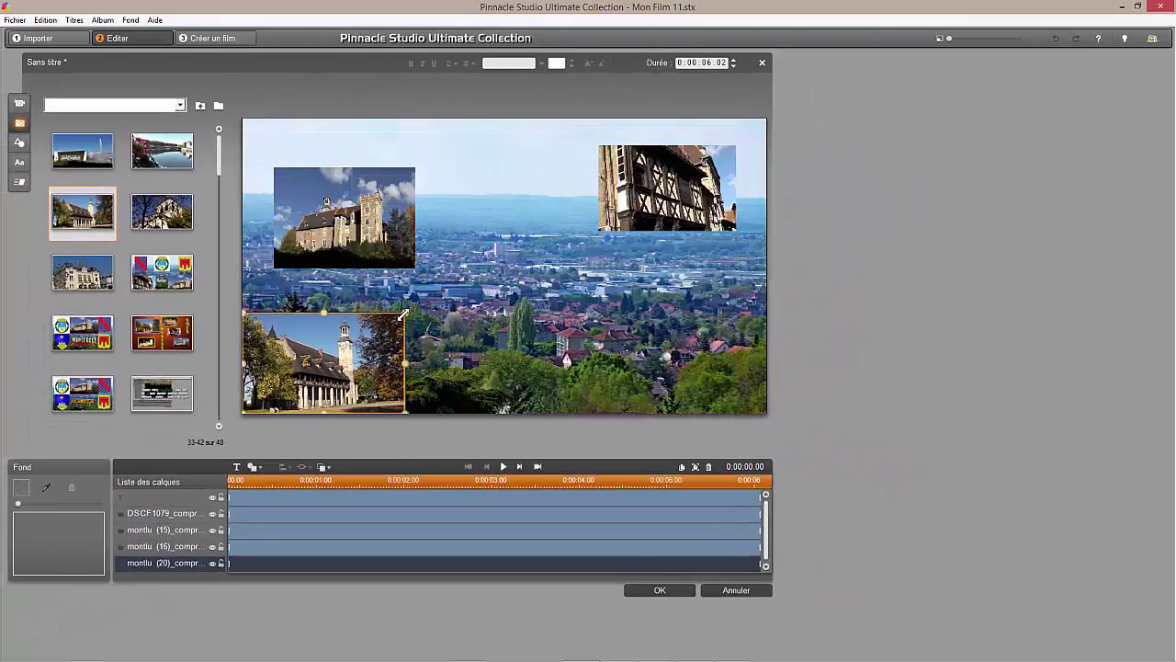
left_click_drag(349, 356, 529, 338)
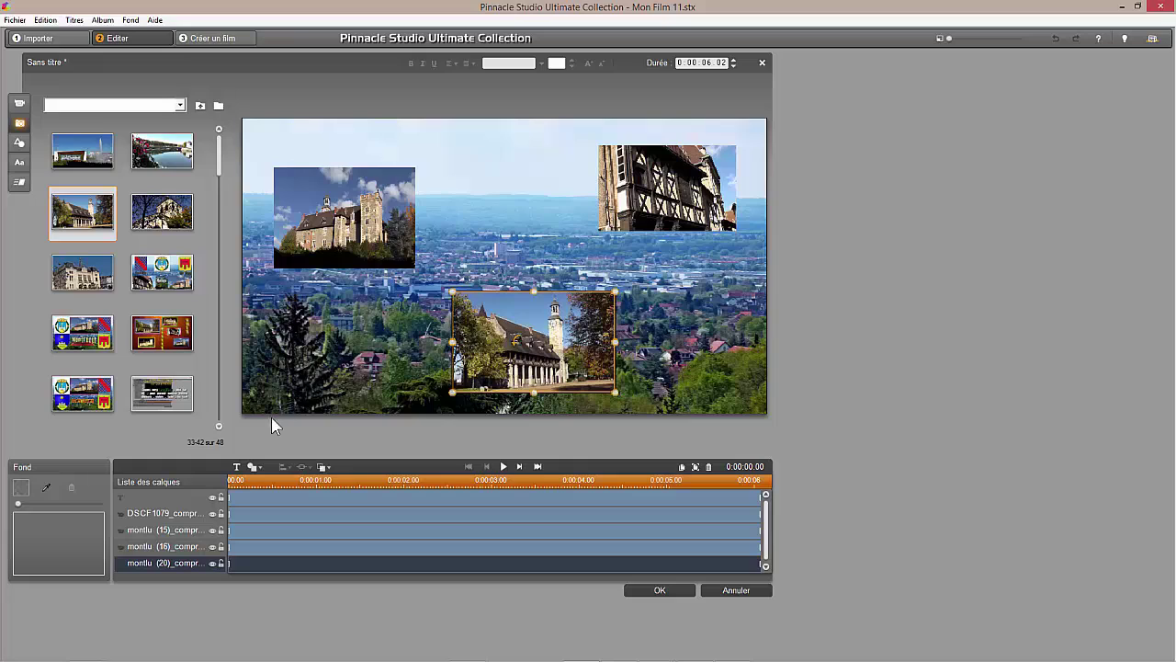
Add the title text "Montluçon", enlarge it slightly and place it between the three inset photos
left_click(236, 468)
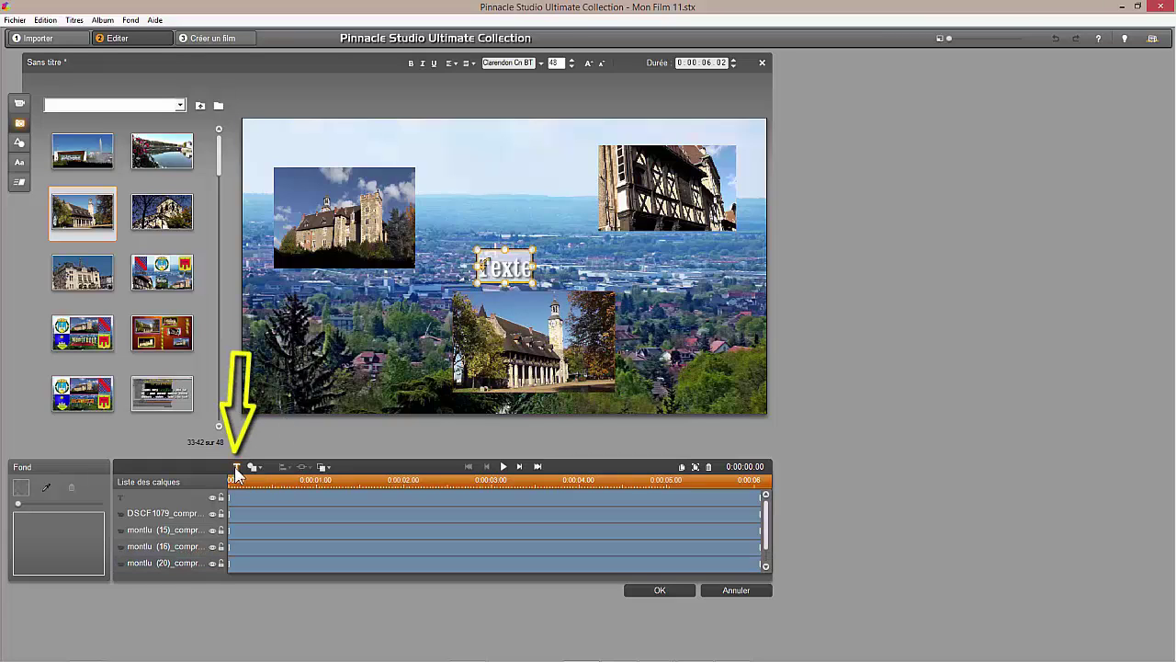
type("Mont")
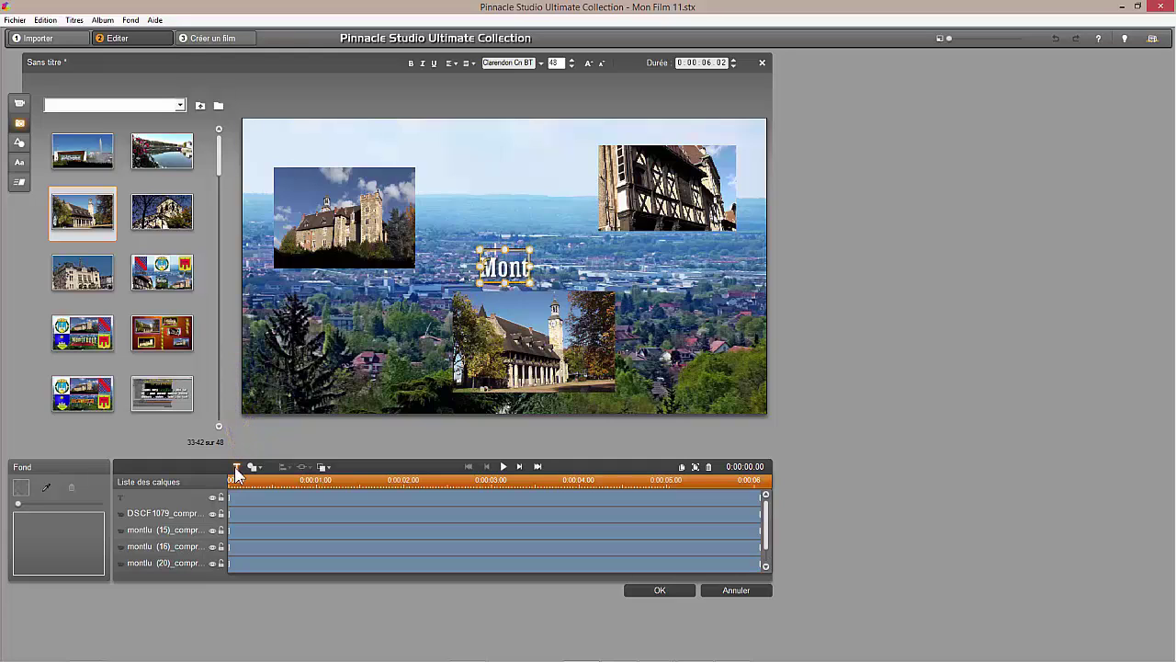
type("lucon")
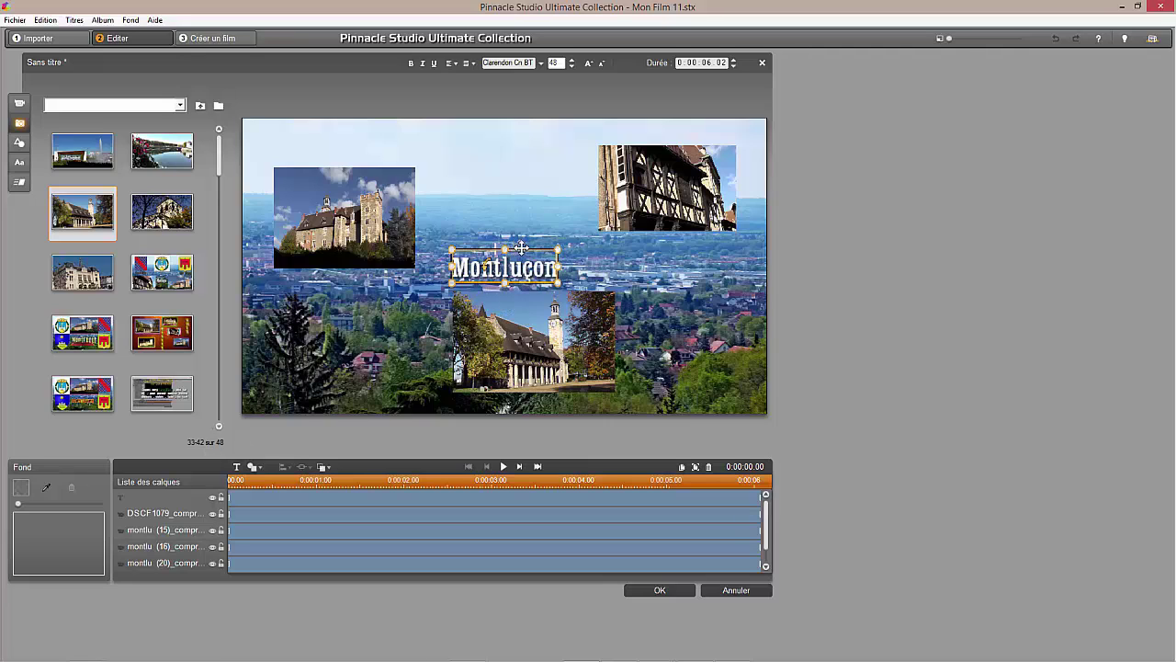
left_click_drag(521, 248, 521, 225)
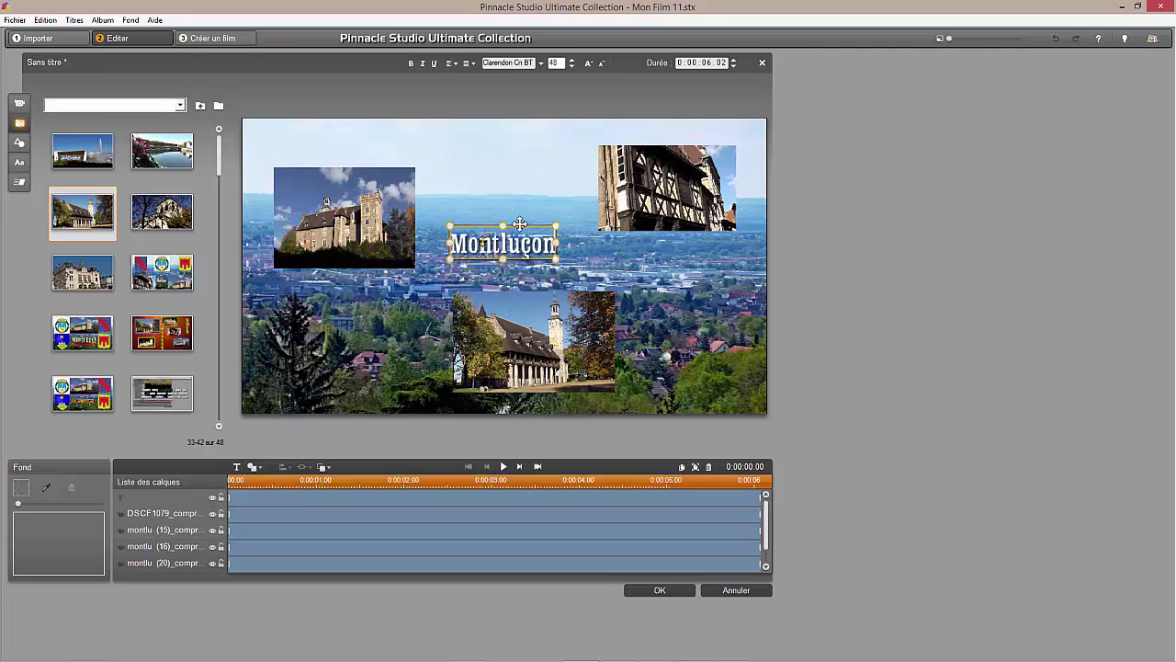
left_click_drag(558, 262, 589, 273)
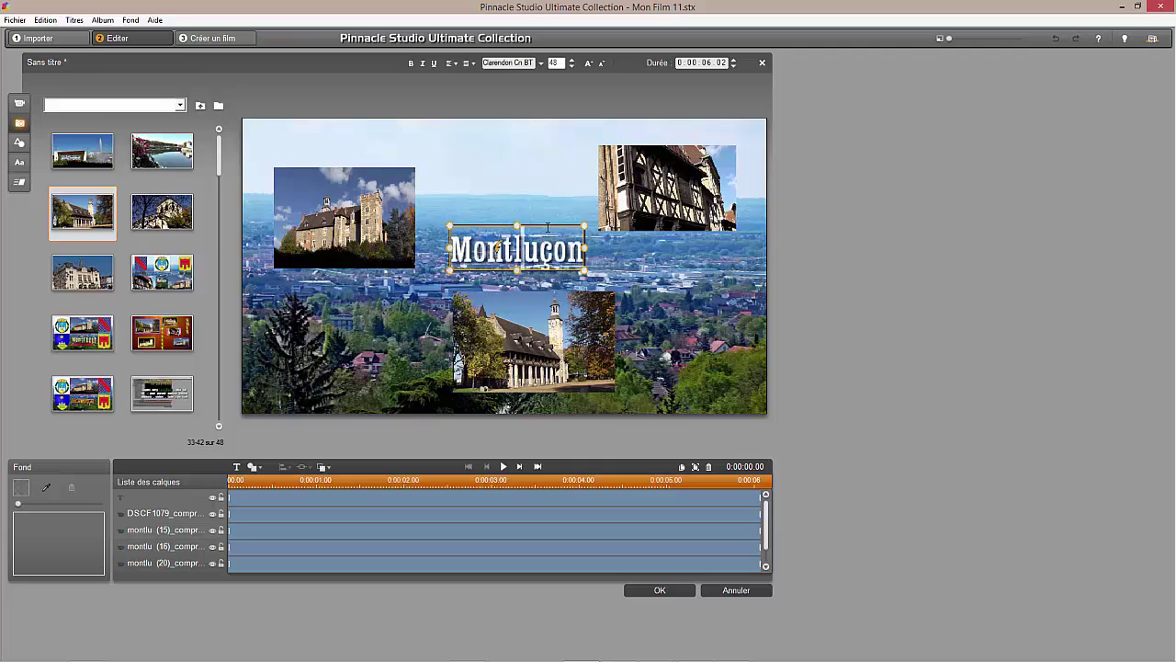
left_click_drag(547, 224, 540, 217)
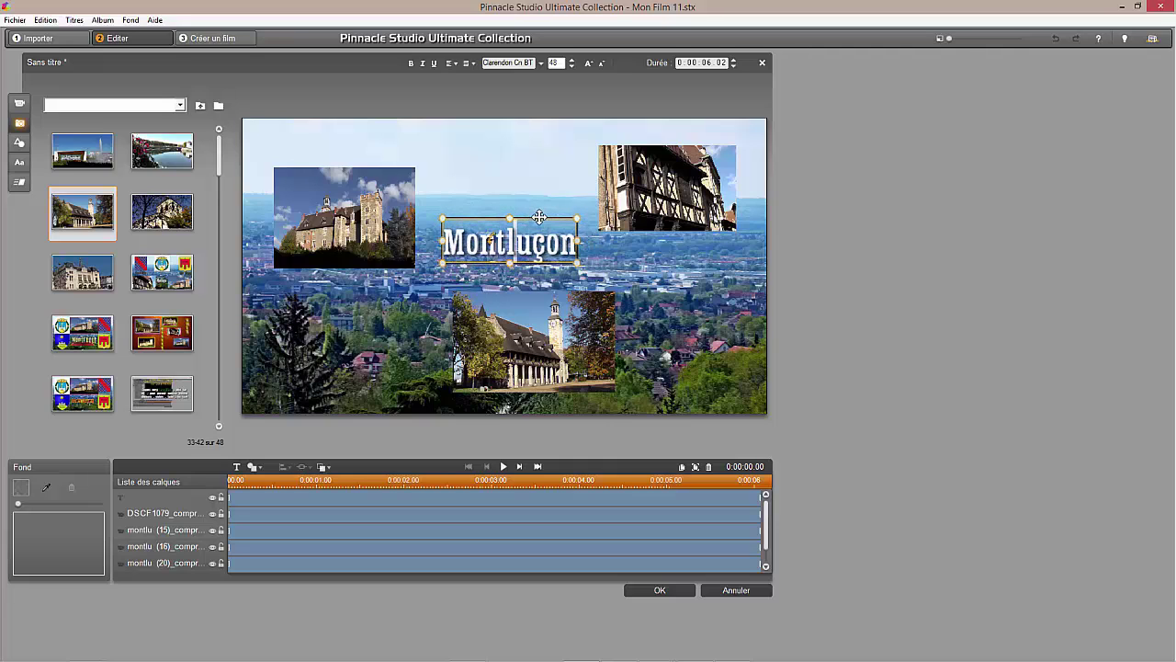
Try the beige Standard style on the Montluçon title, and replace it with the white style with a black outline
left_click(25, 166)
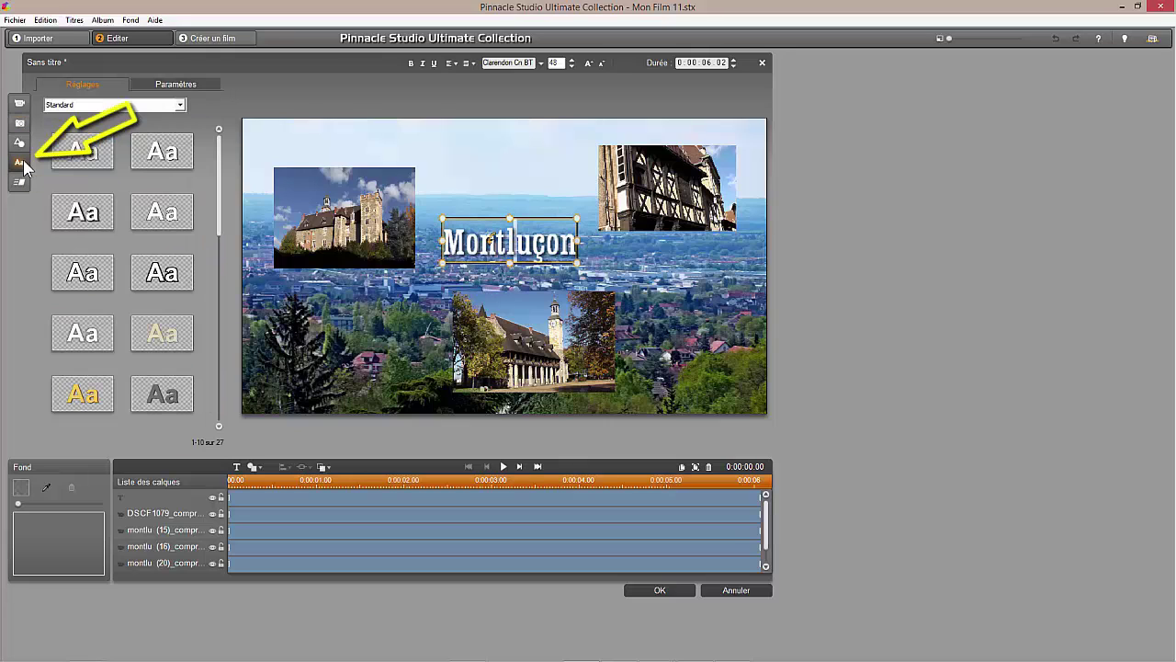
double_click(169, 333)
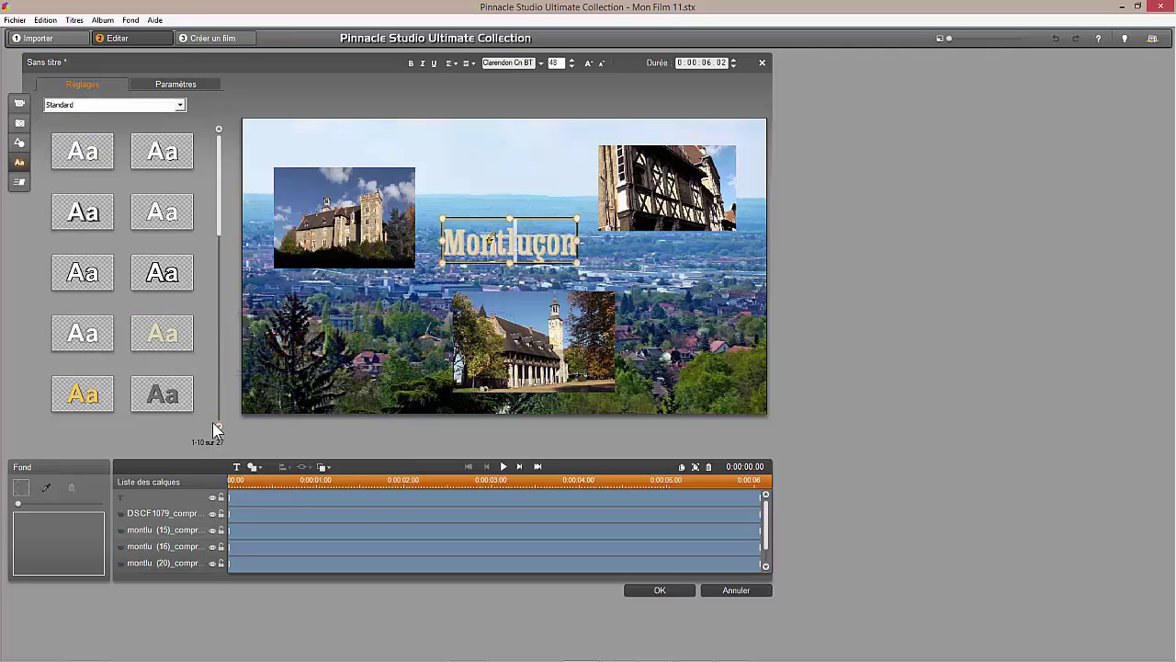
scroll(216, 426, "down", 4)
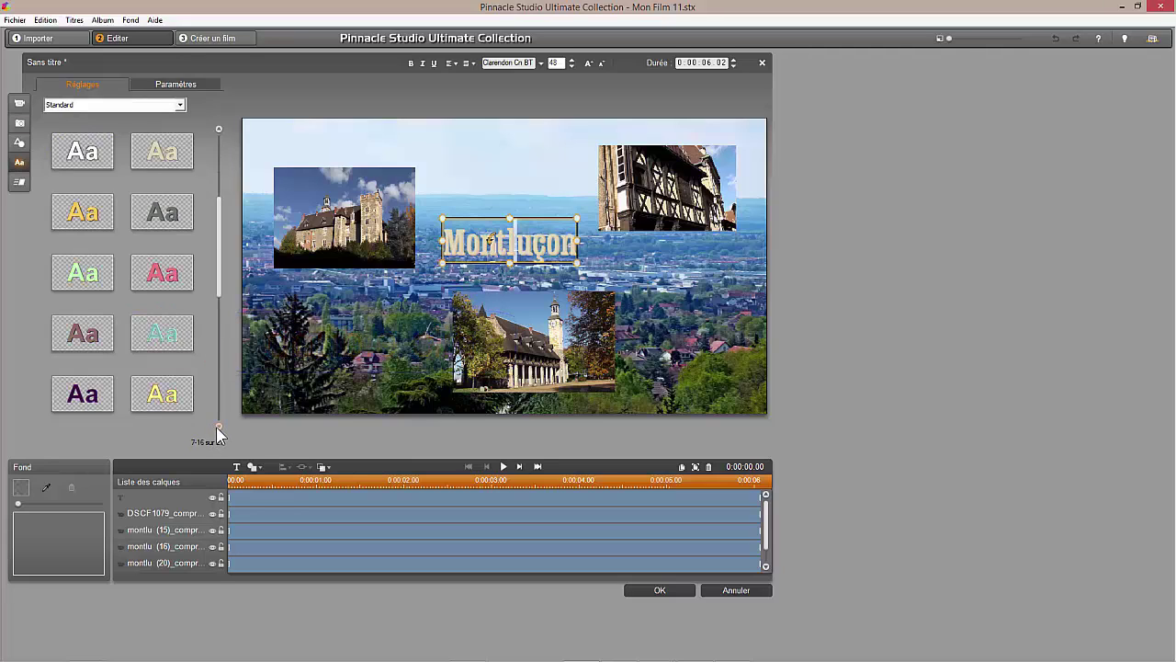
scroll(216, 426, "down", 2)
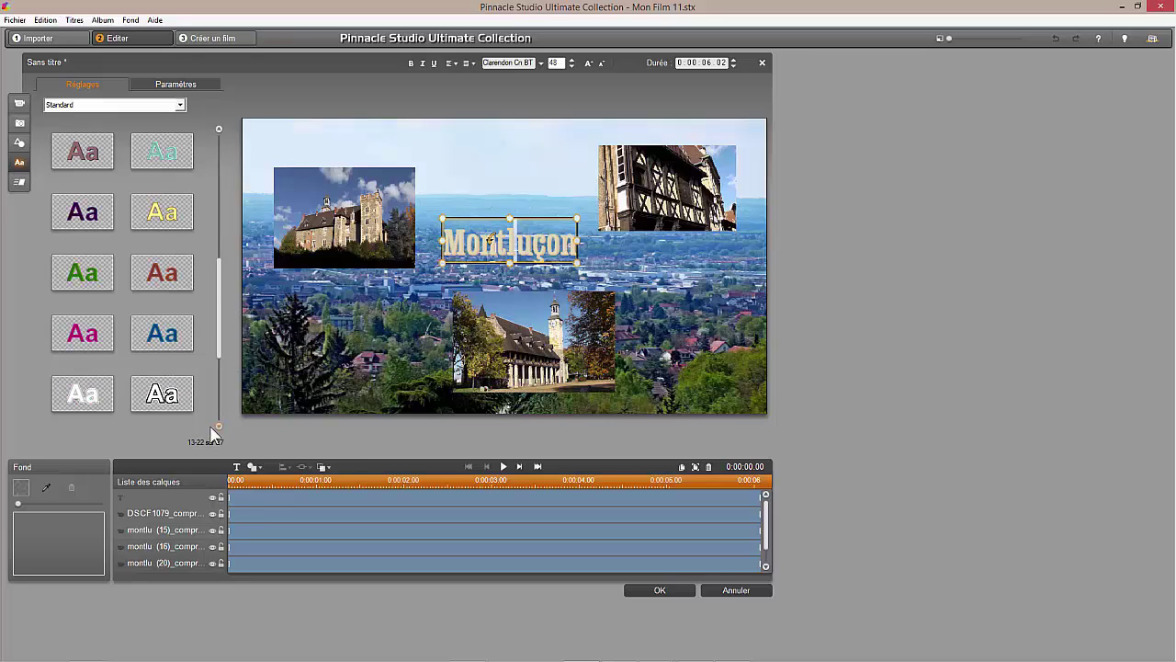
double_click(165, 393)
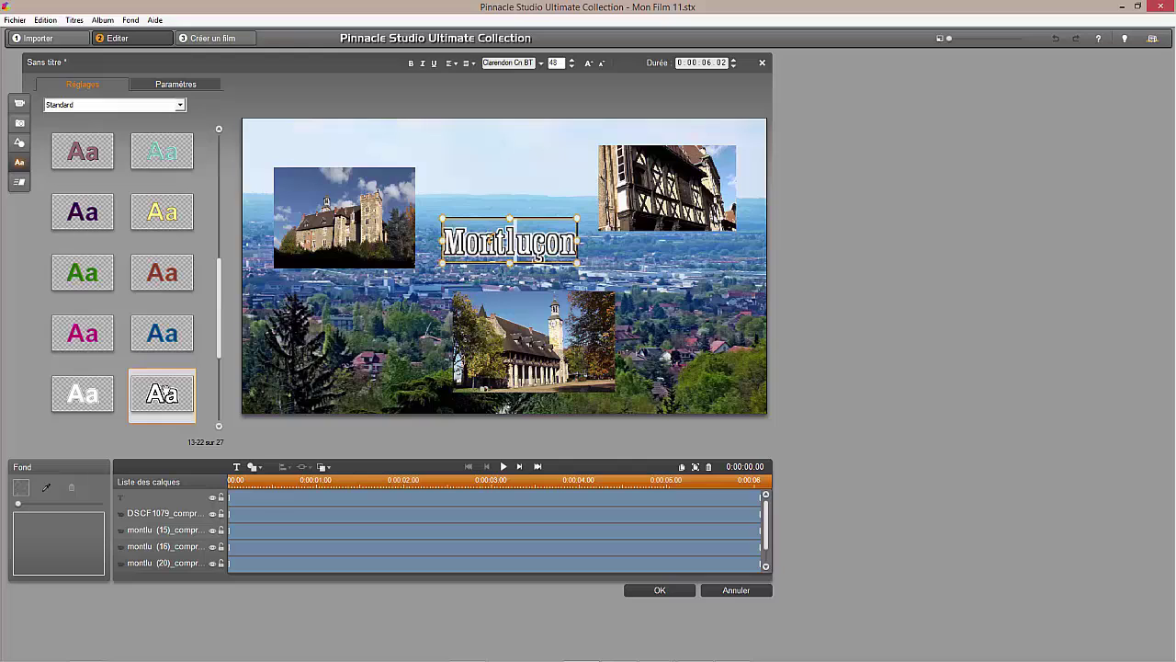
Add reduced gold shapes from the Divers set: the five-pointed star beside the clock tower photo and the four-pointed star below the castle photo
left_click(19, 143)
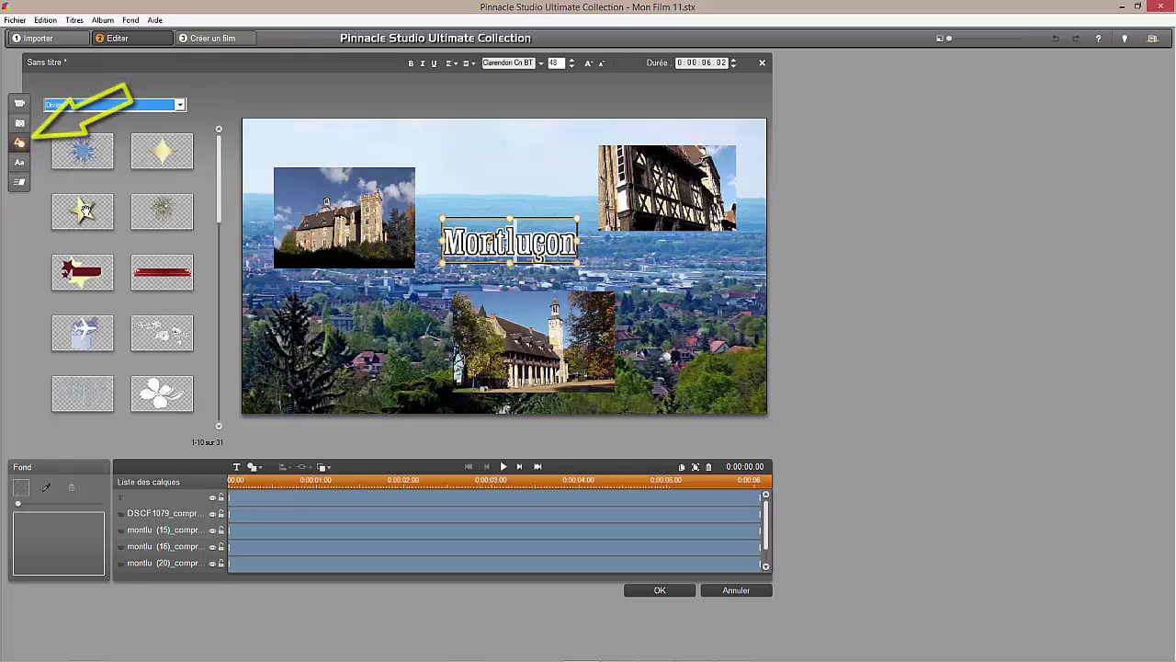
left_click_drag(112, 211, 508, 191)
left_click(488, 262)
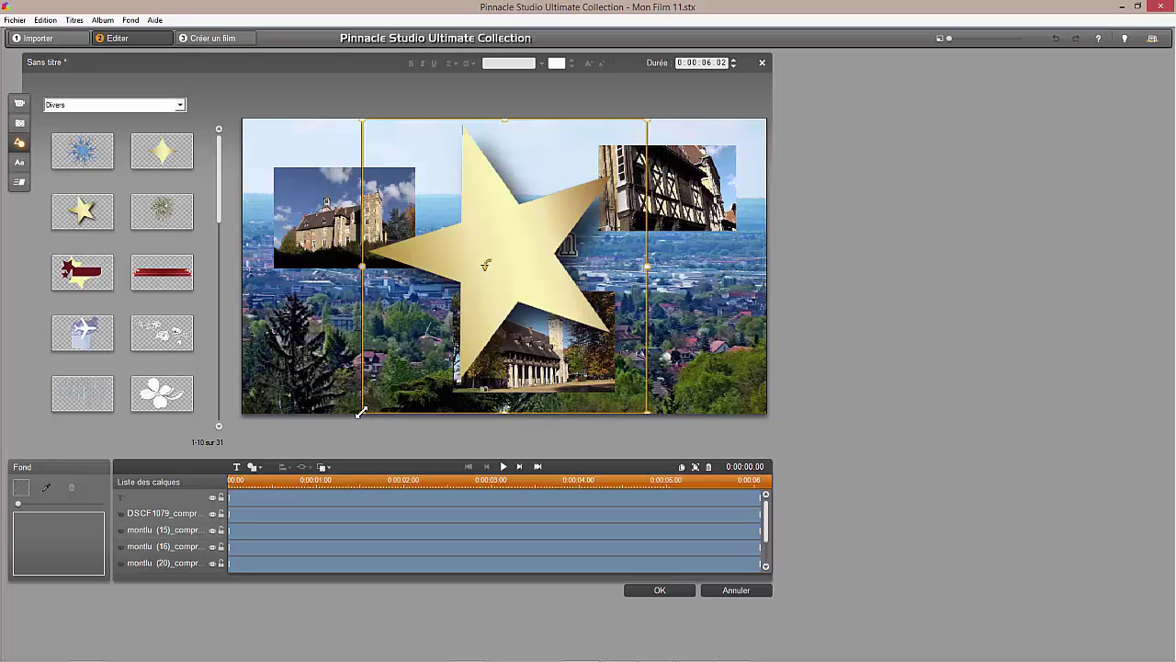
left_click_drag(375, 402, 678, 318)
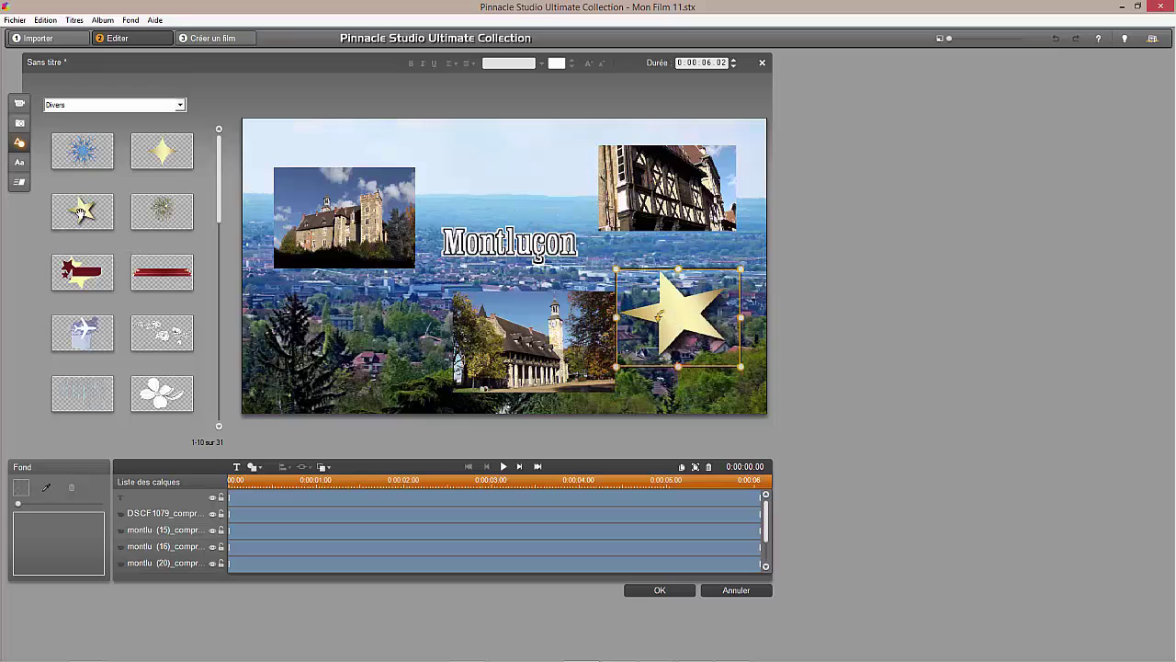
left_click_drag(217, 204, 326, 346)
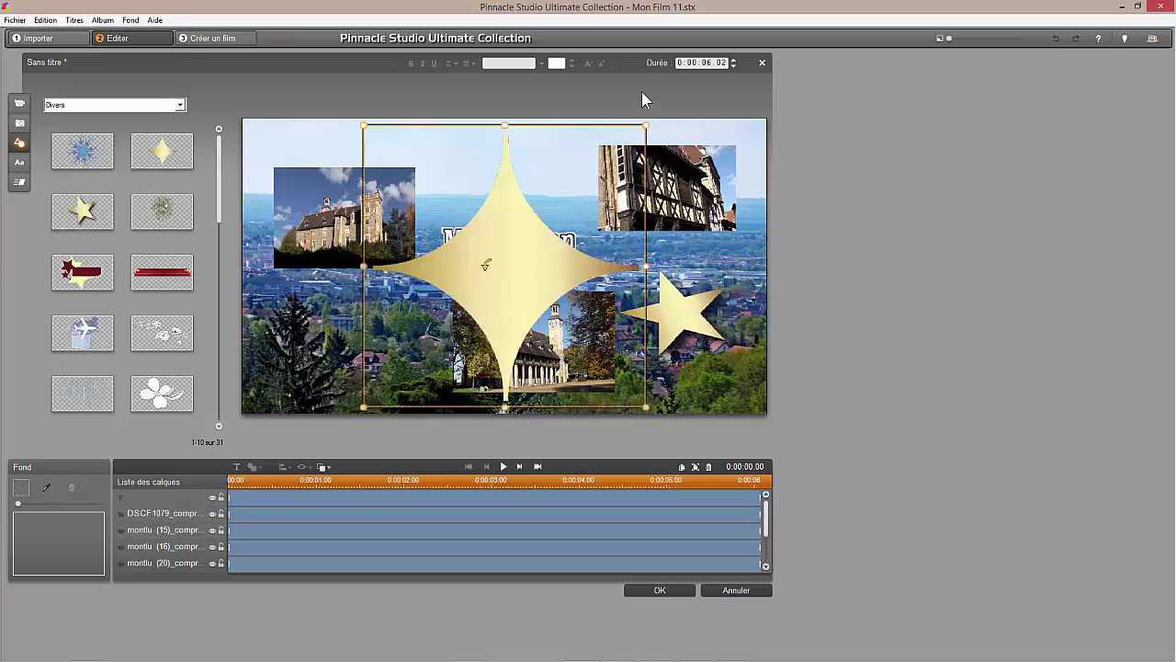
left_click_drag(646, 126, 347, 332)
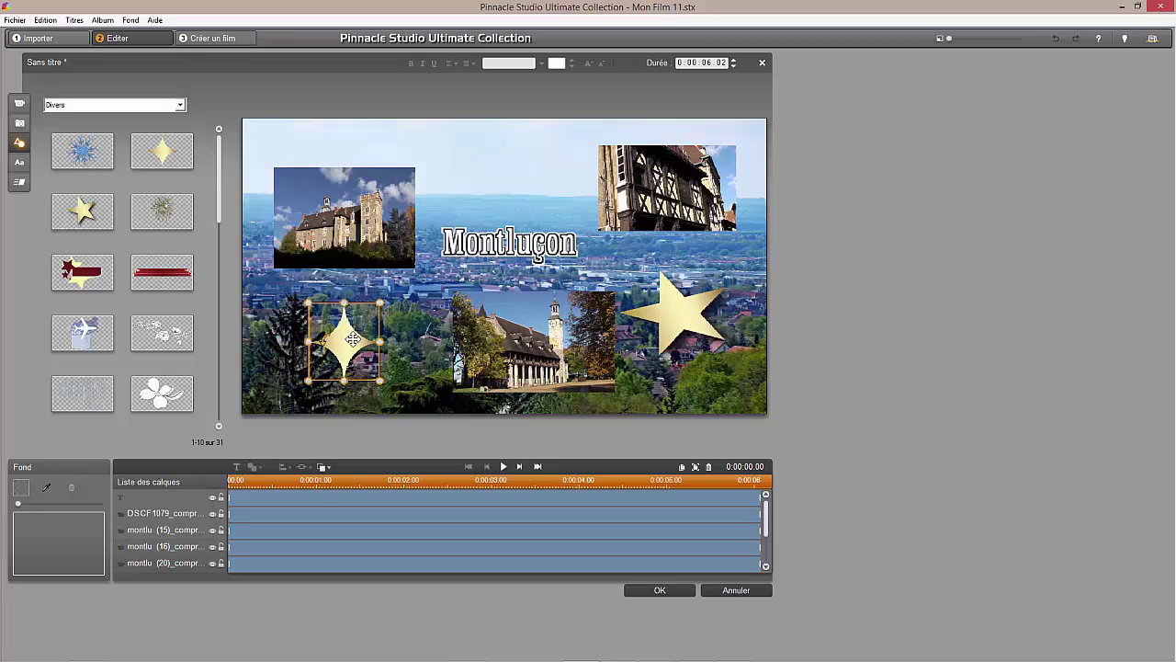
Try the Type entrance motion on the castle photo, replace it with Page From Behind, and apply Page From Infinity to the half-timbered house photo
left_click(21, 182)
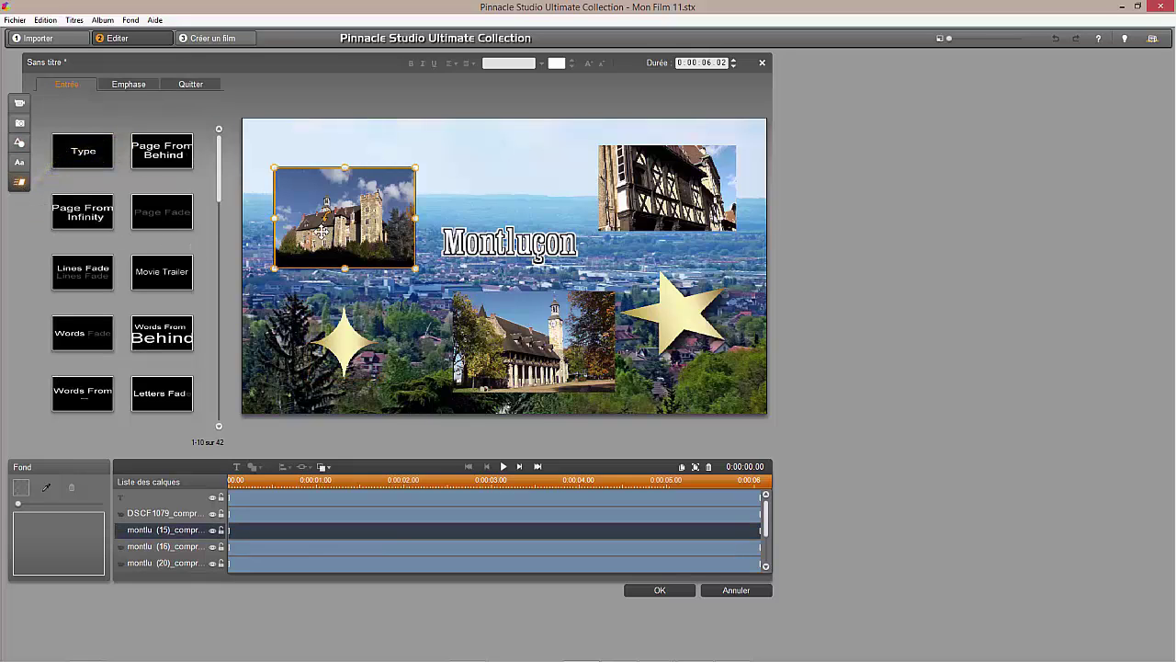
double_click(84, 152)
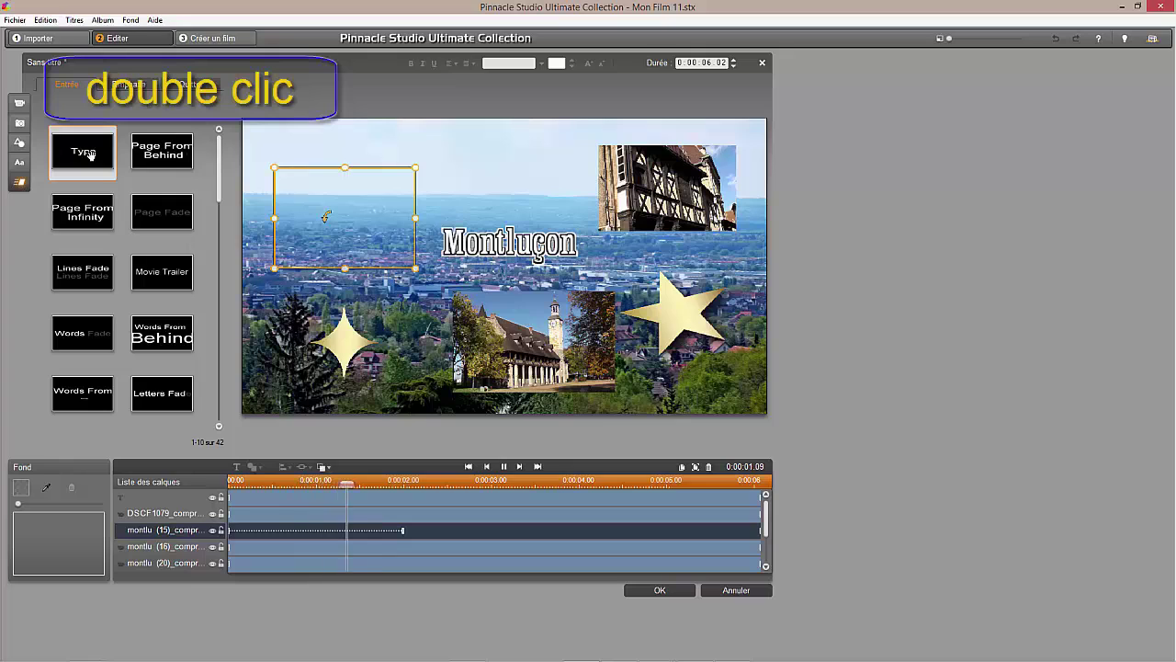
double_click(164, 150)
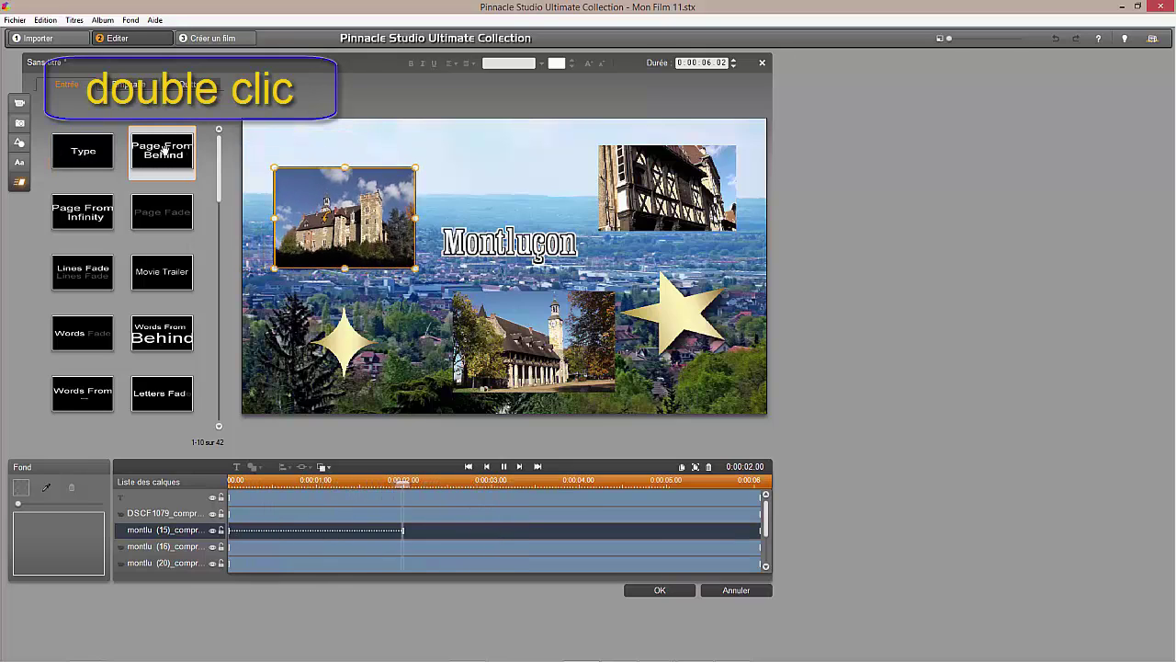
left_click(680, 196)
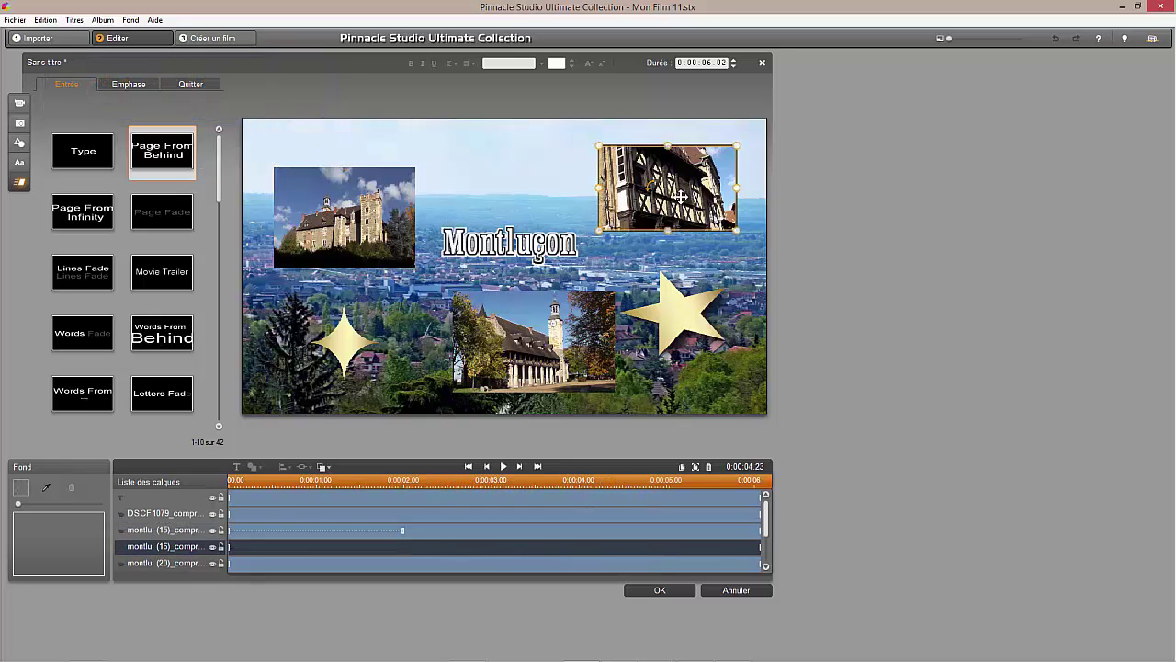
double_click(82, 207)
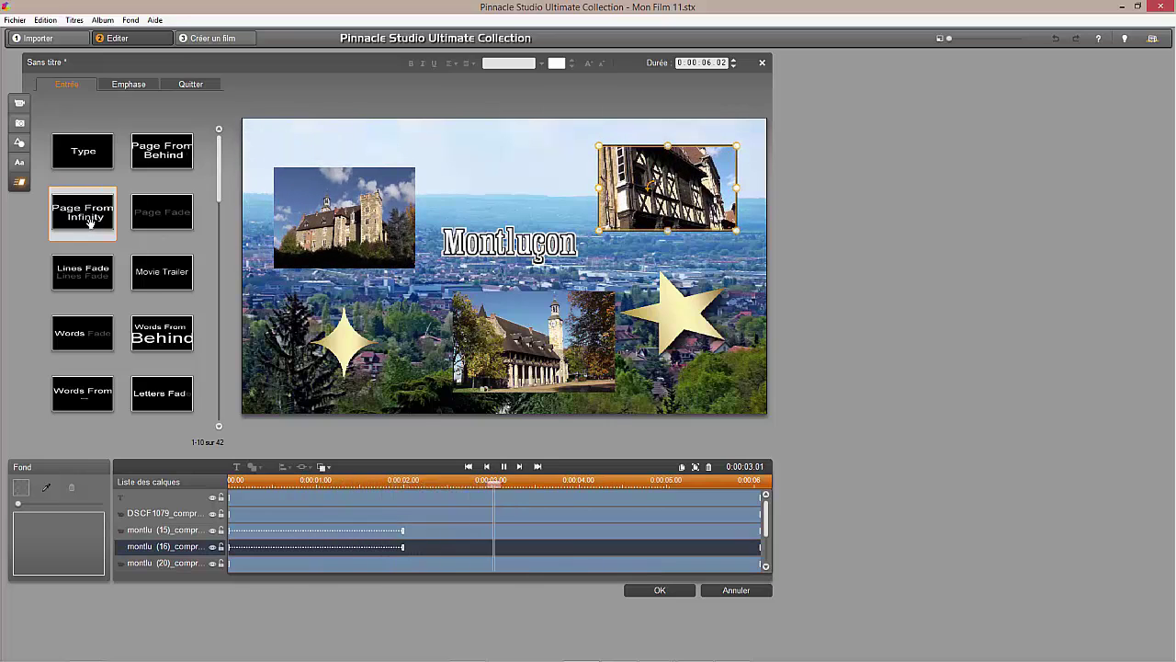
Try the Letters Fade entrance motion on the clock tower photo, and replace it with the scattered-letters motion beside Lines From Behind
left_click(554, 358)
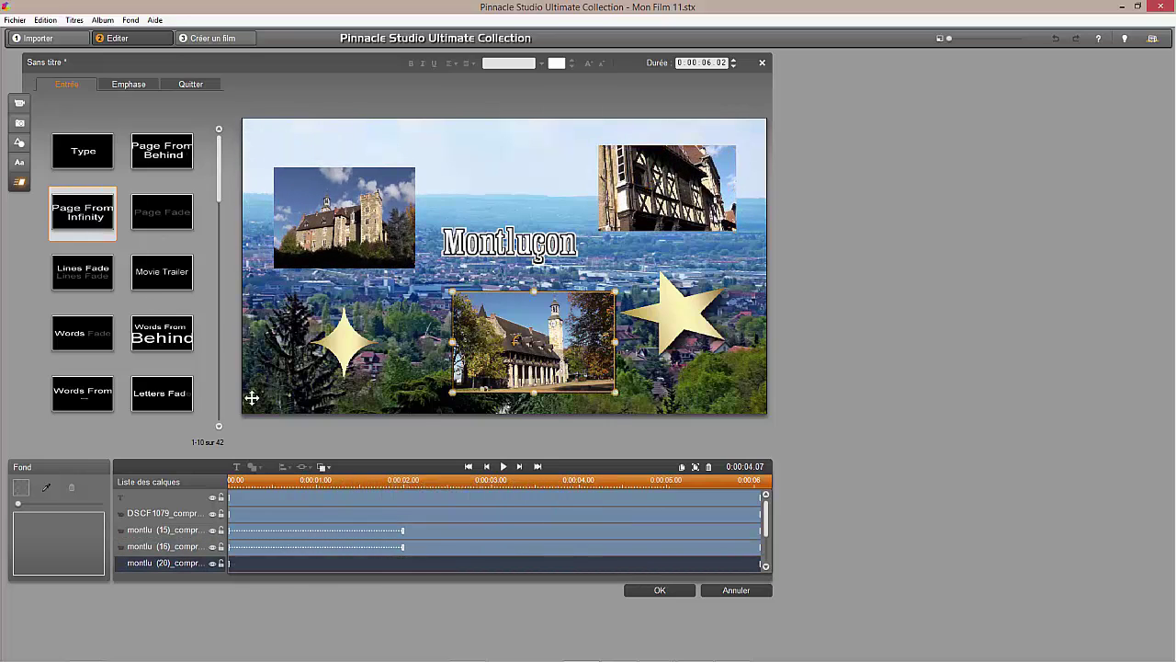
left_click(161, 334)
double_click(162, 393)
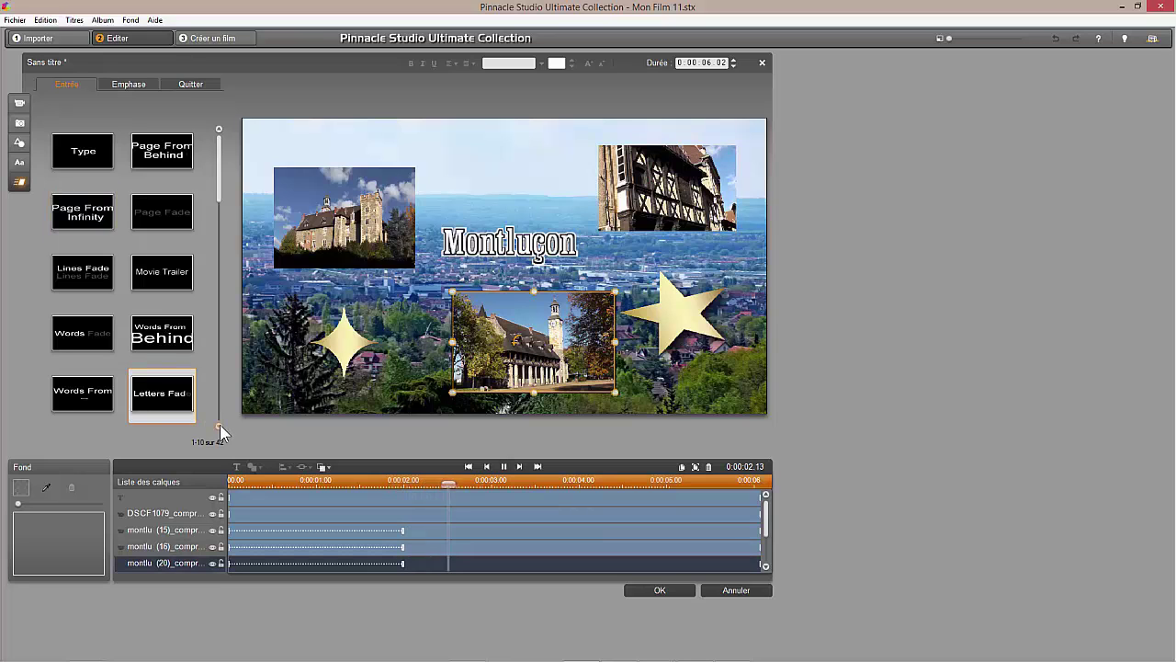
left_click(219, 426)
left_click(218, 426)
left_click(219, 426)
left_click(97, 333)
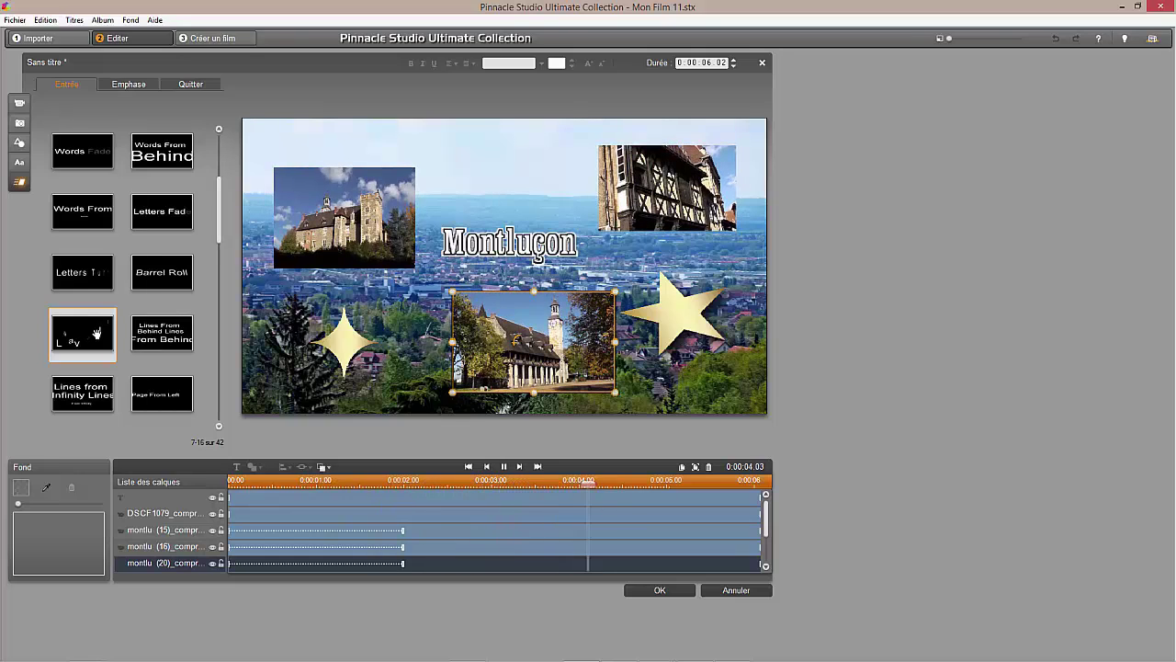
Try the beige Standard style on the Montluçon title, and replace it with the dark grey style
left_click(490, 241)
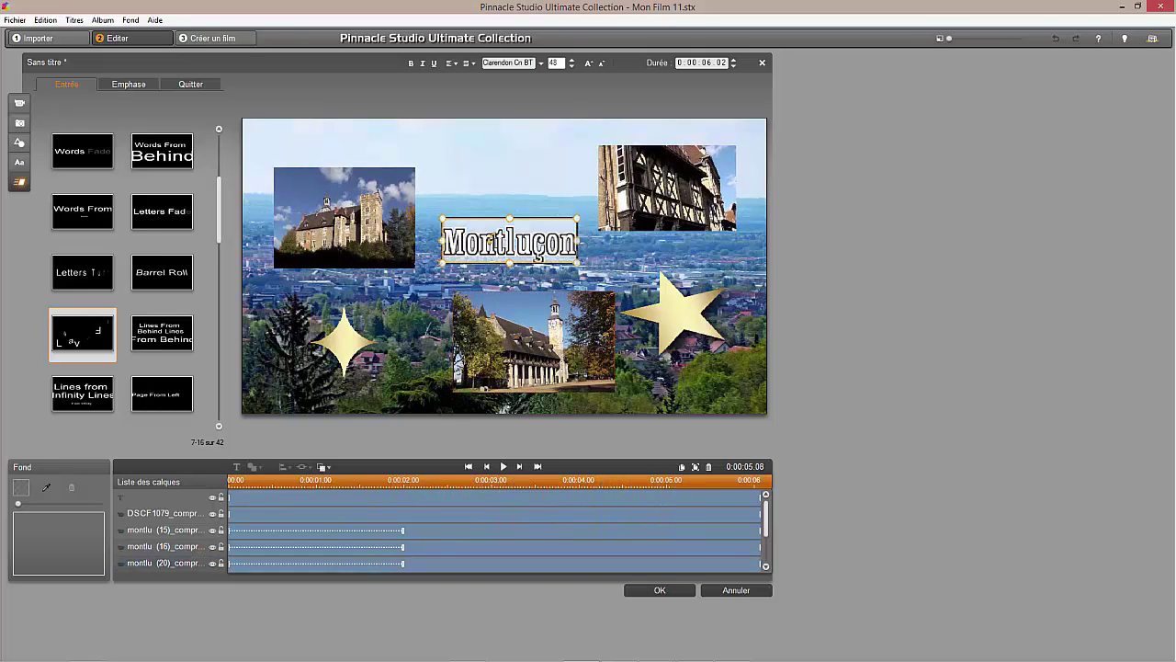
left_click(18, 162)
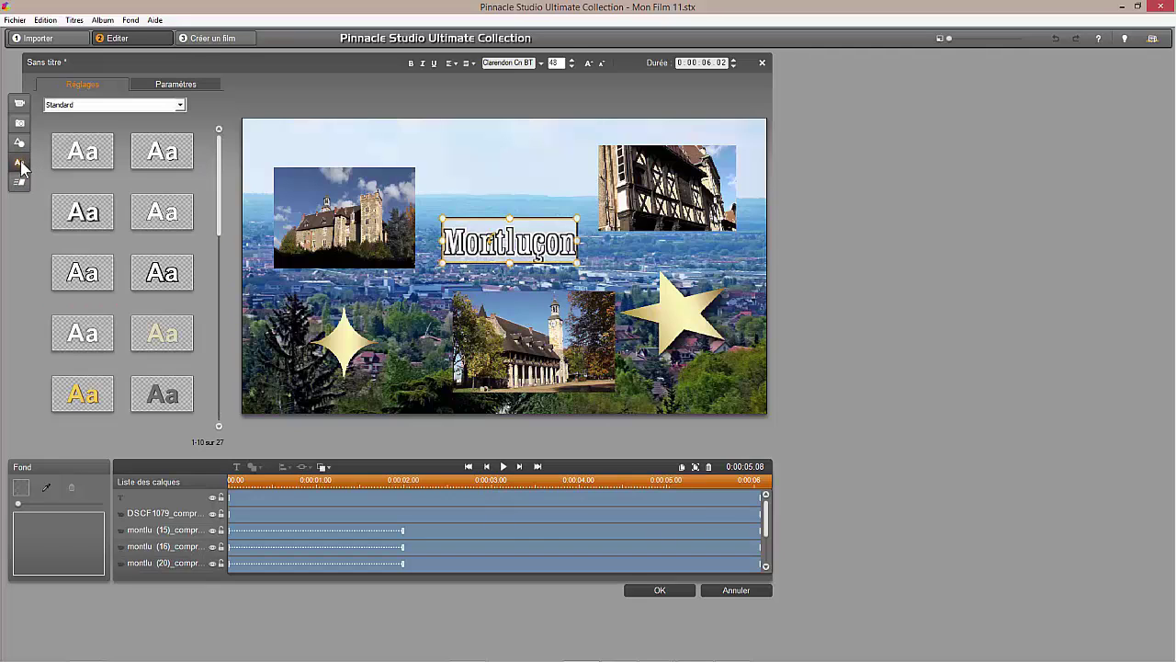
left_click(166, 339)
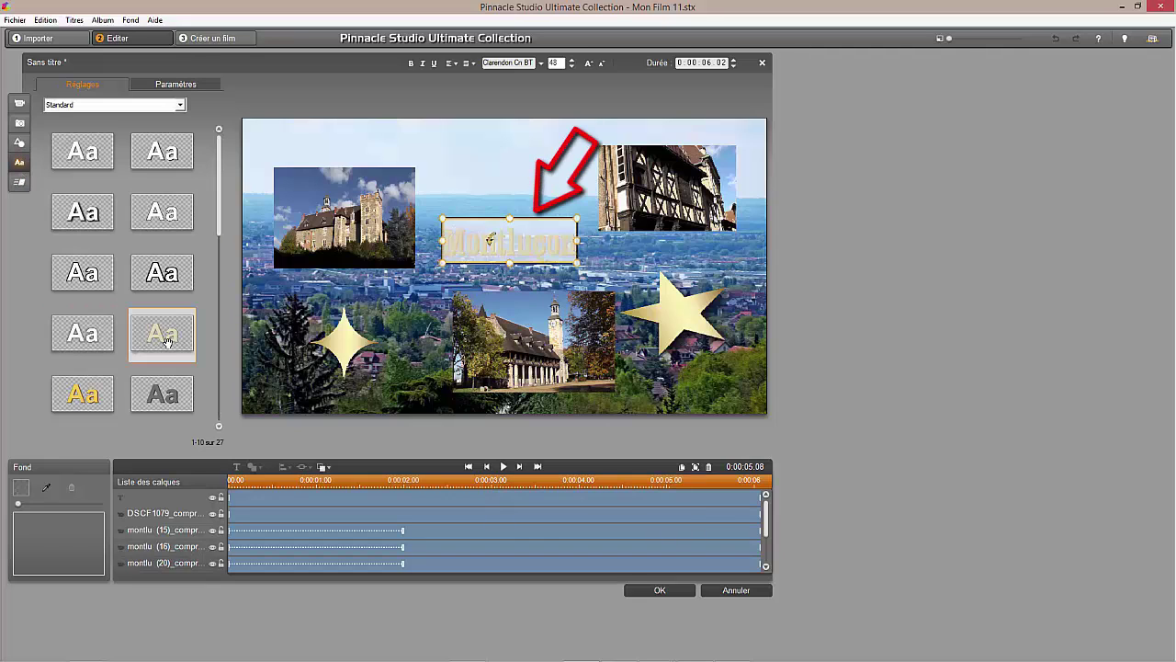
left_click(163, 397)
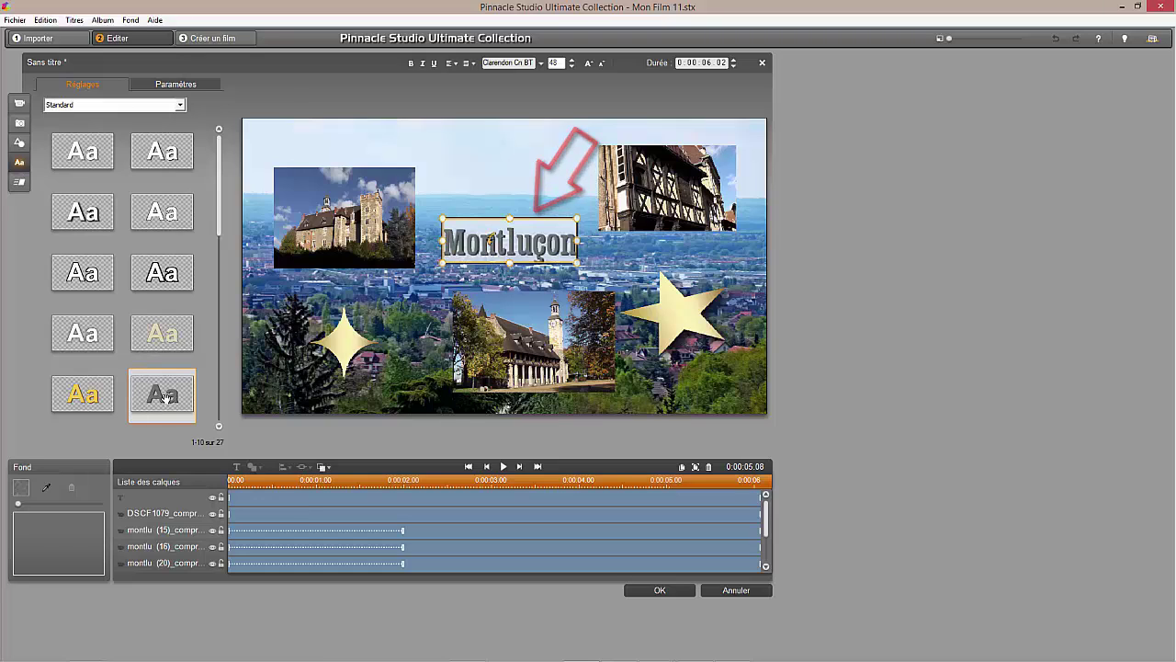
Accept the title composition into the movie timeline and view its preview in full screen
left_click(659, 590)
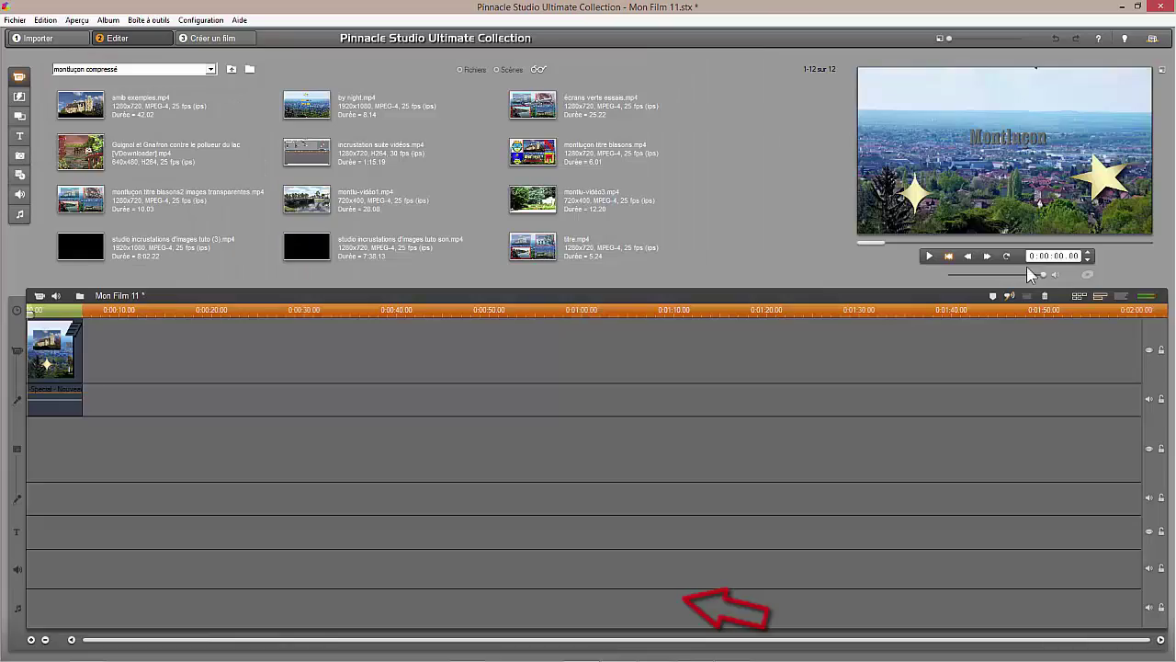
left_click(1160, 71)
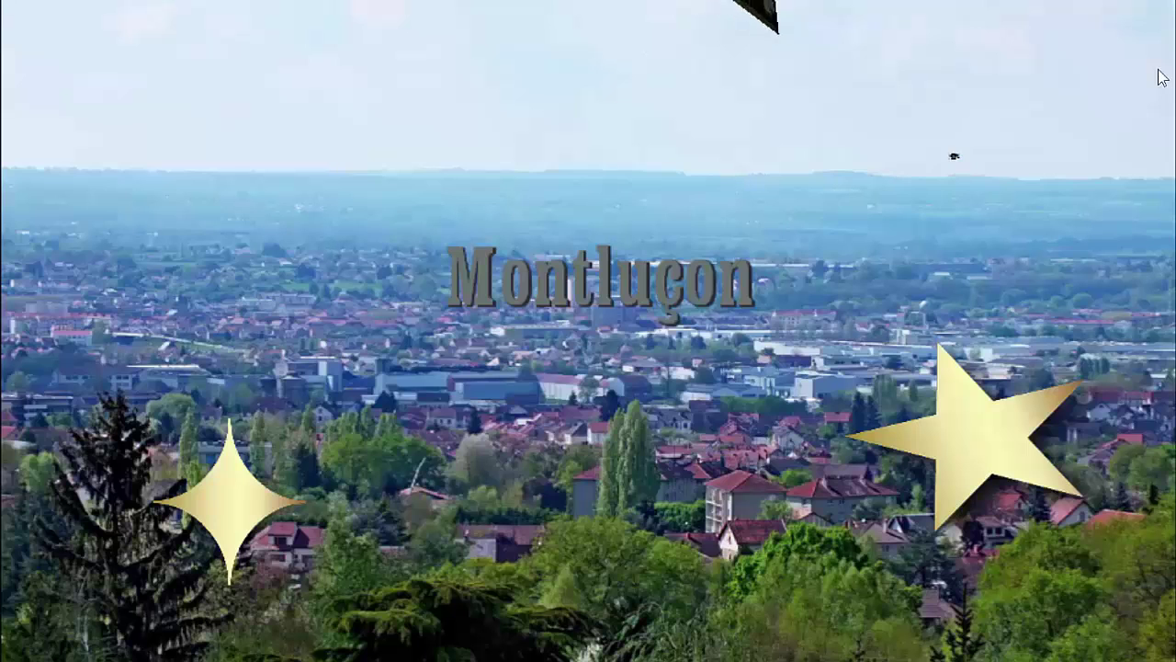